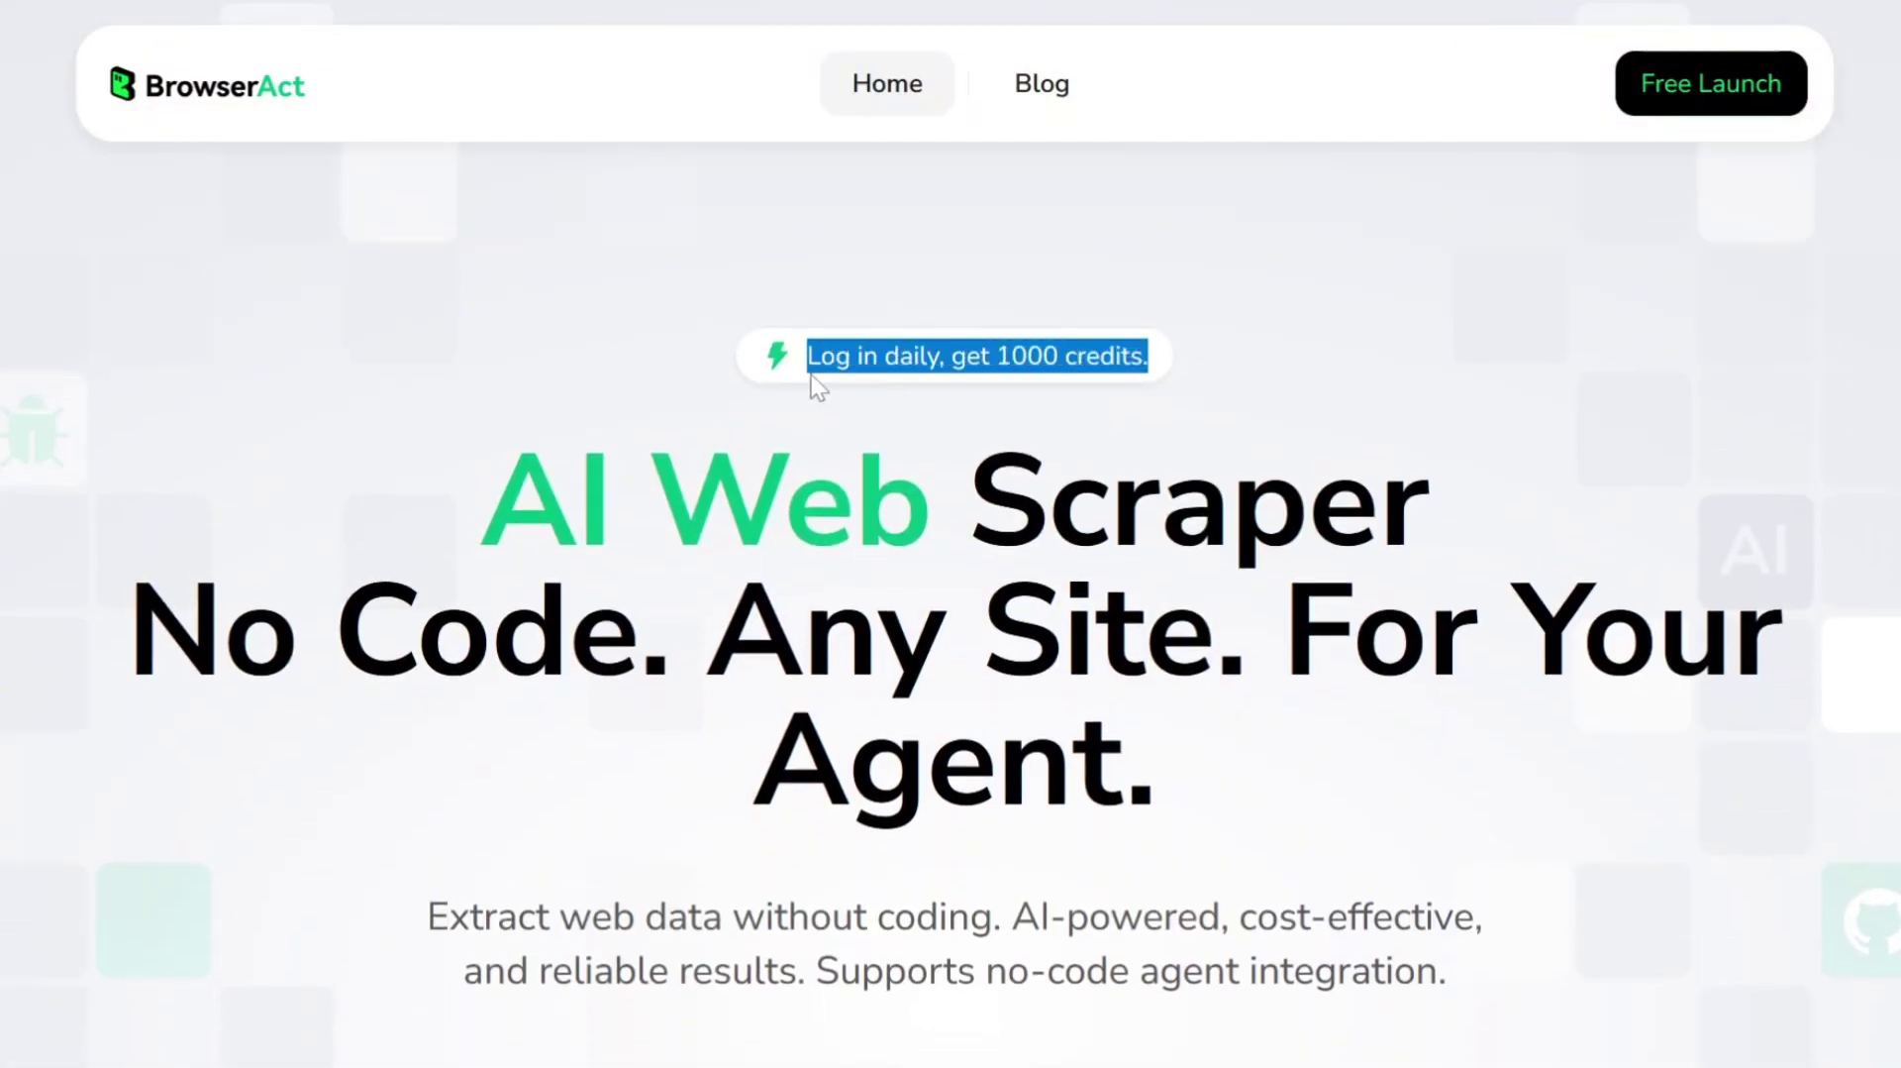
- Look through the BrowserAct home page, covering the daily credit offer, the web extraction capabilities and the use cases
left_click(831, 407)
scroll(364, 648, "down", 2)
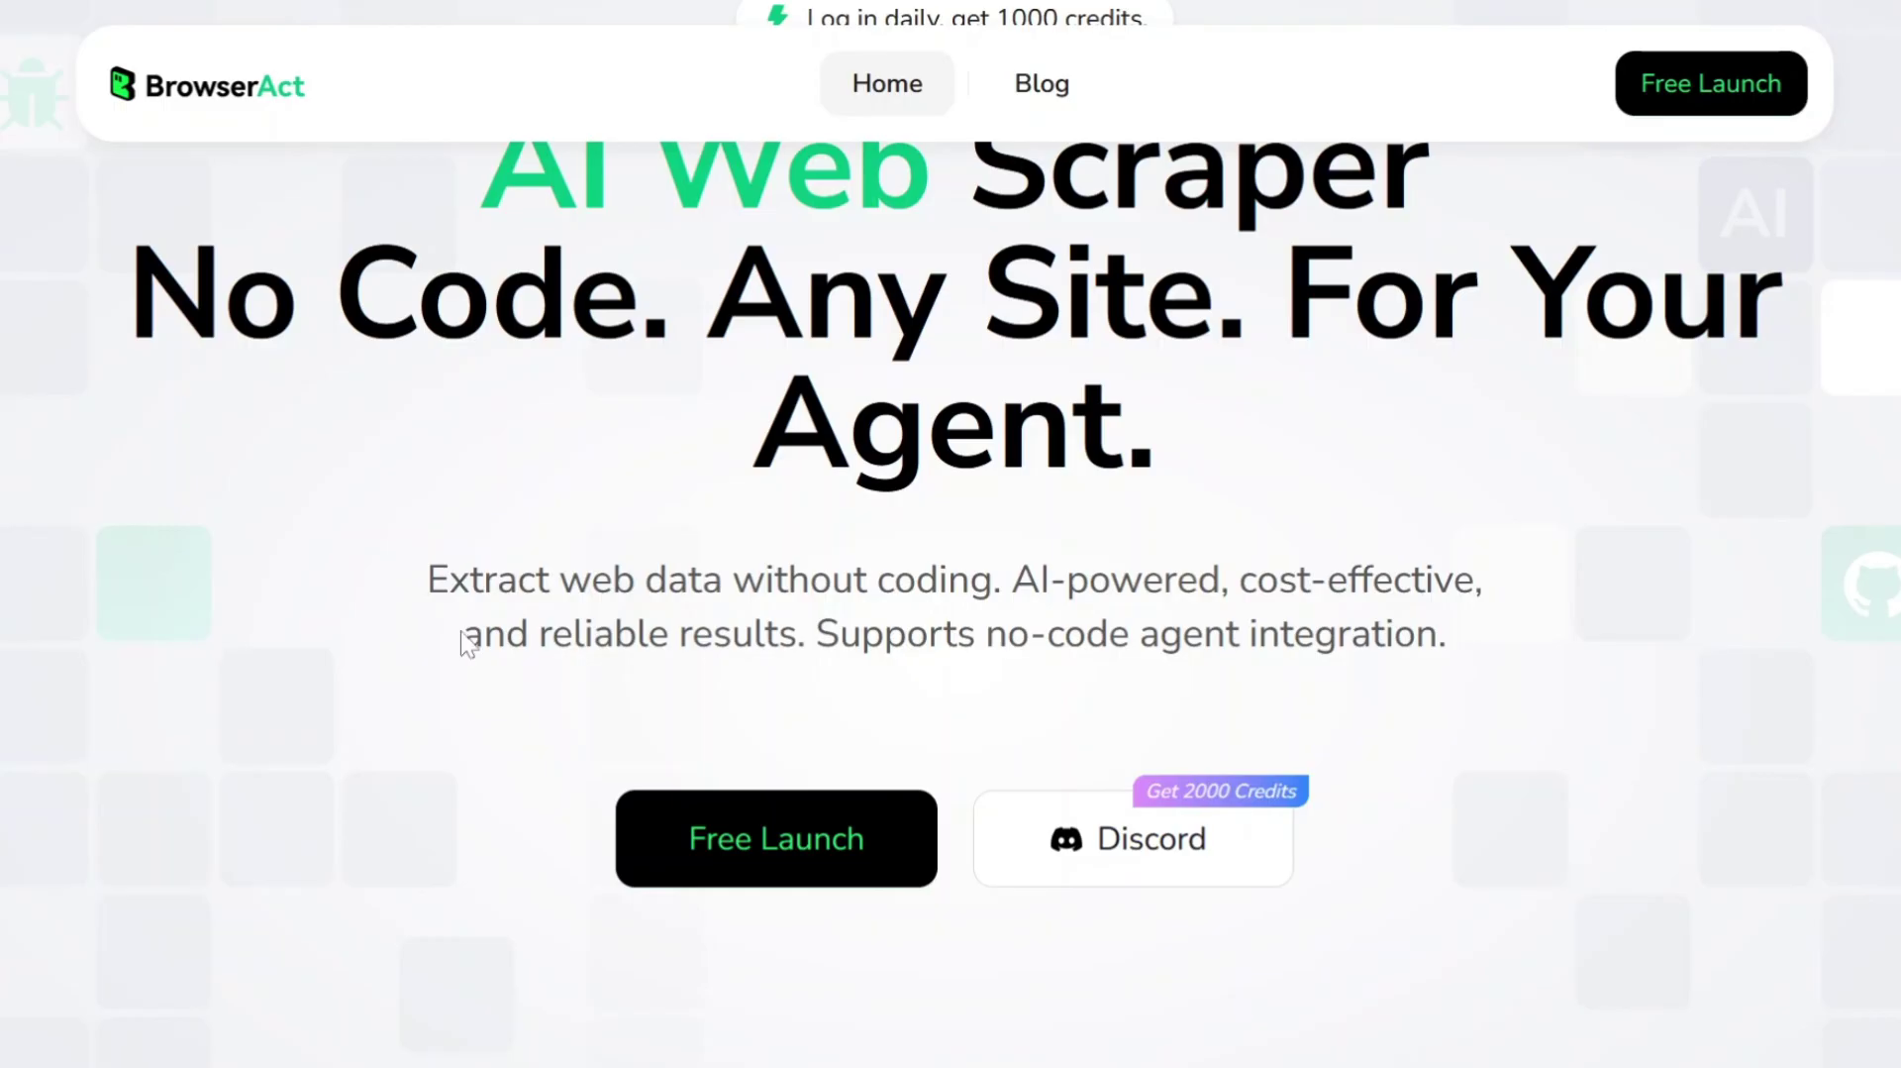
scroll(461, 642, "up", 2)
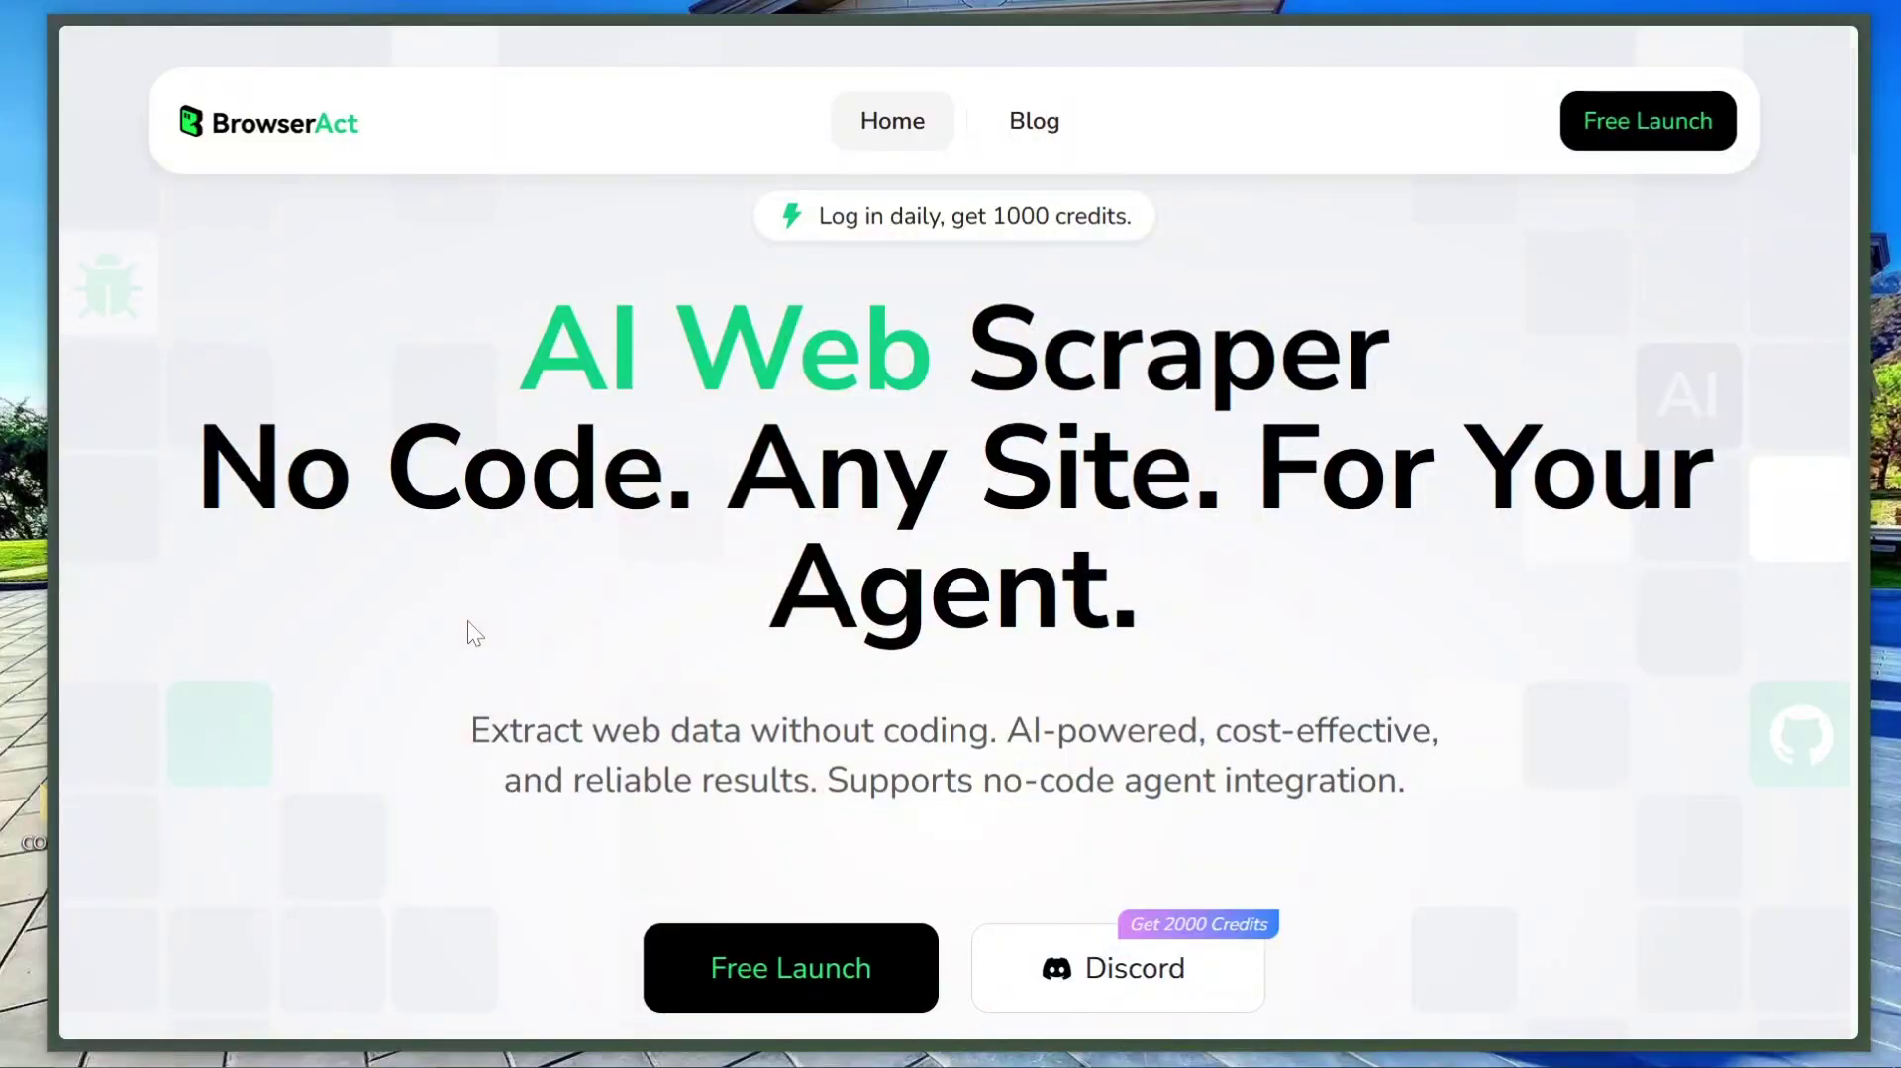
scroll(471, 618, "down", 2)
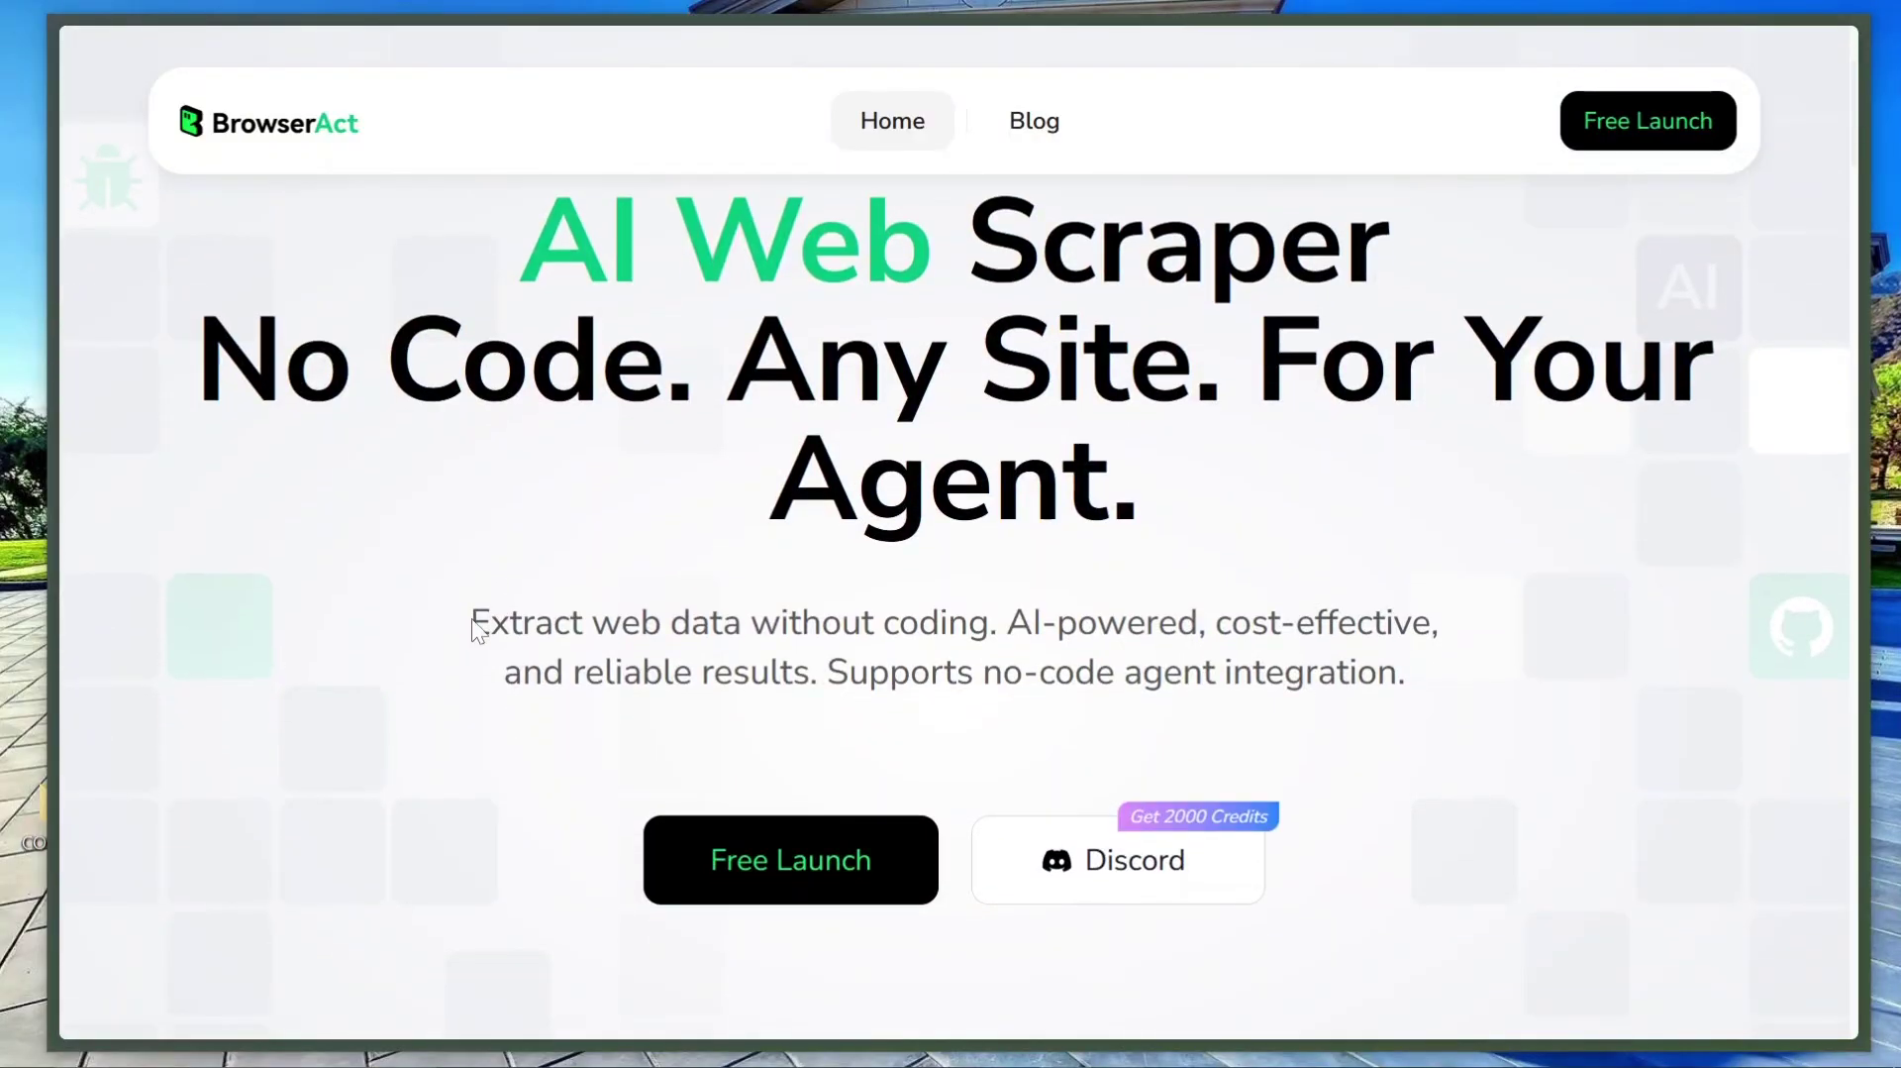
scroll(465, 606, "down", 2)
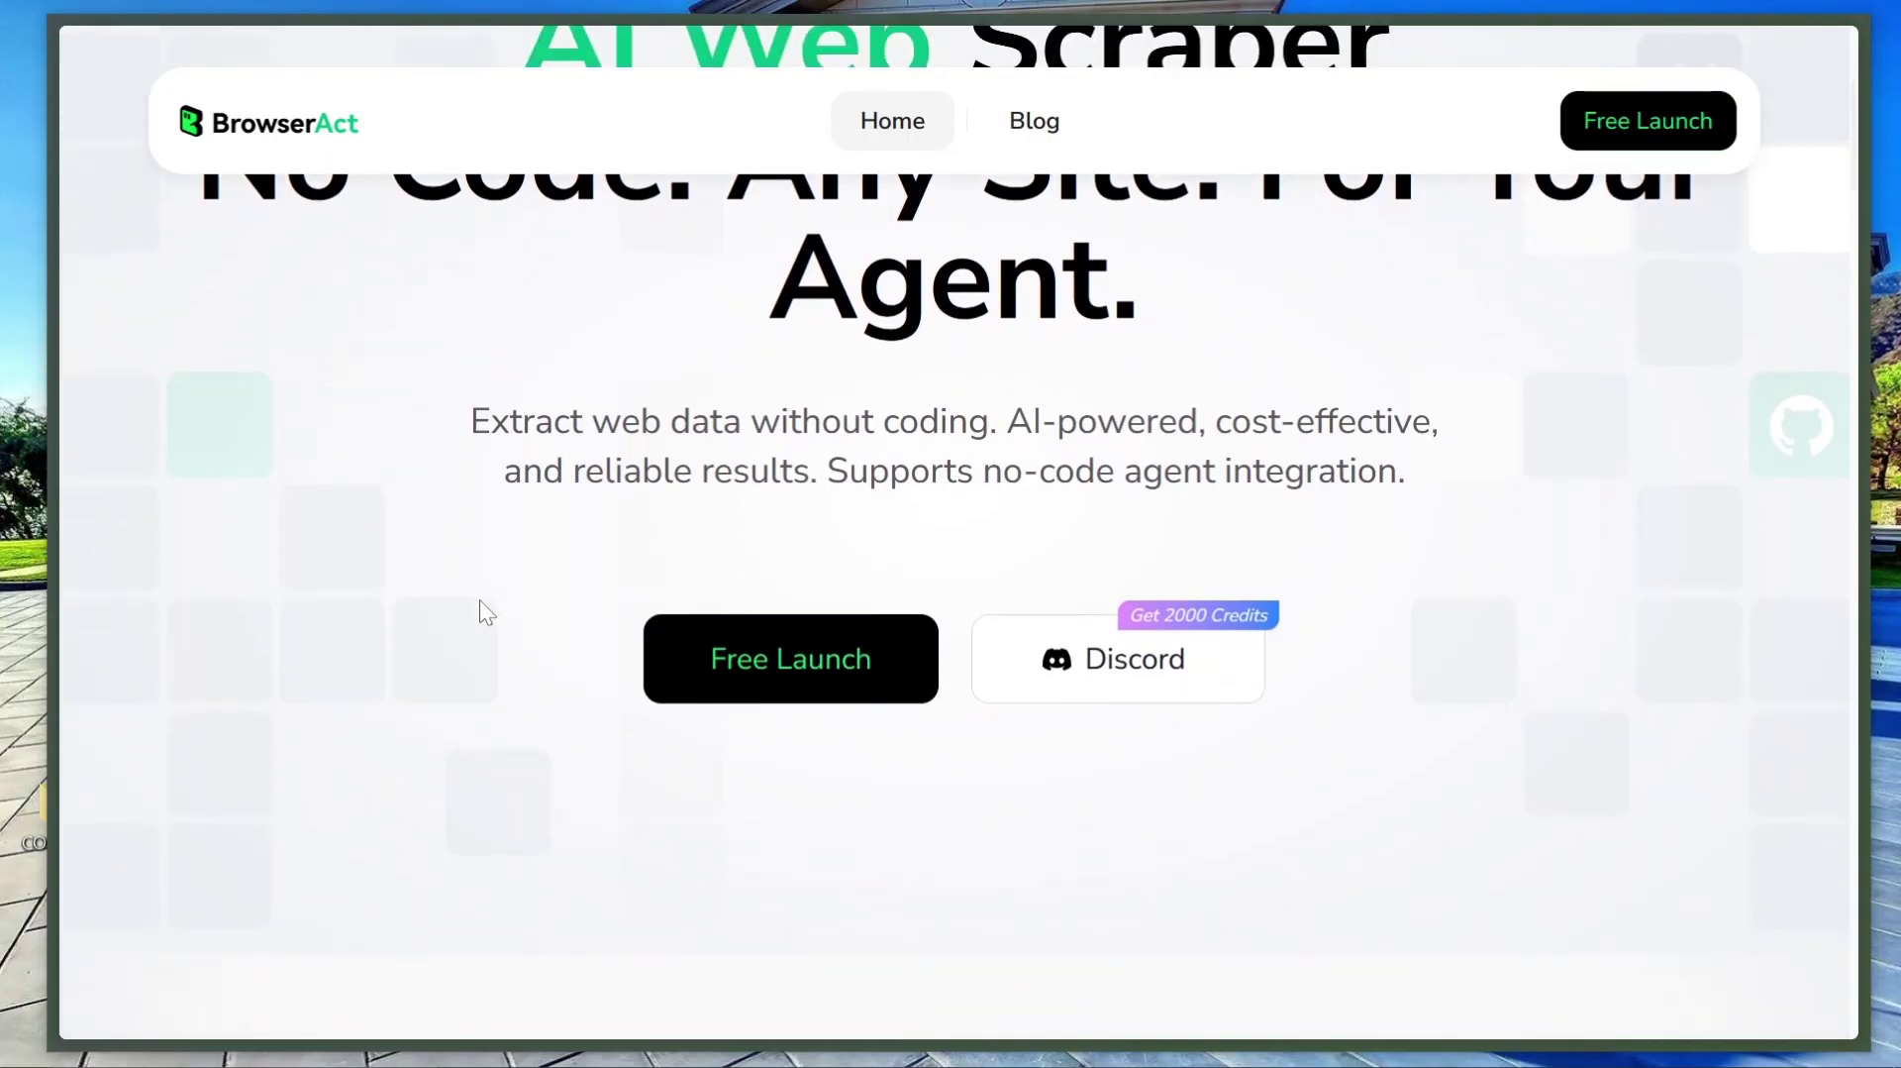
scroll(585, 505, "down", 4)
scroll(533, 485, "down", 10)
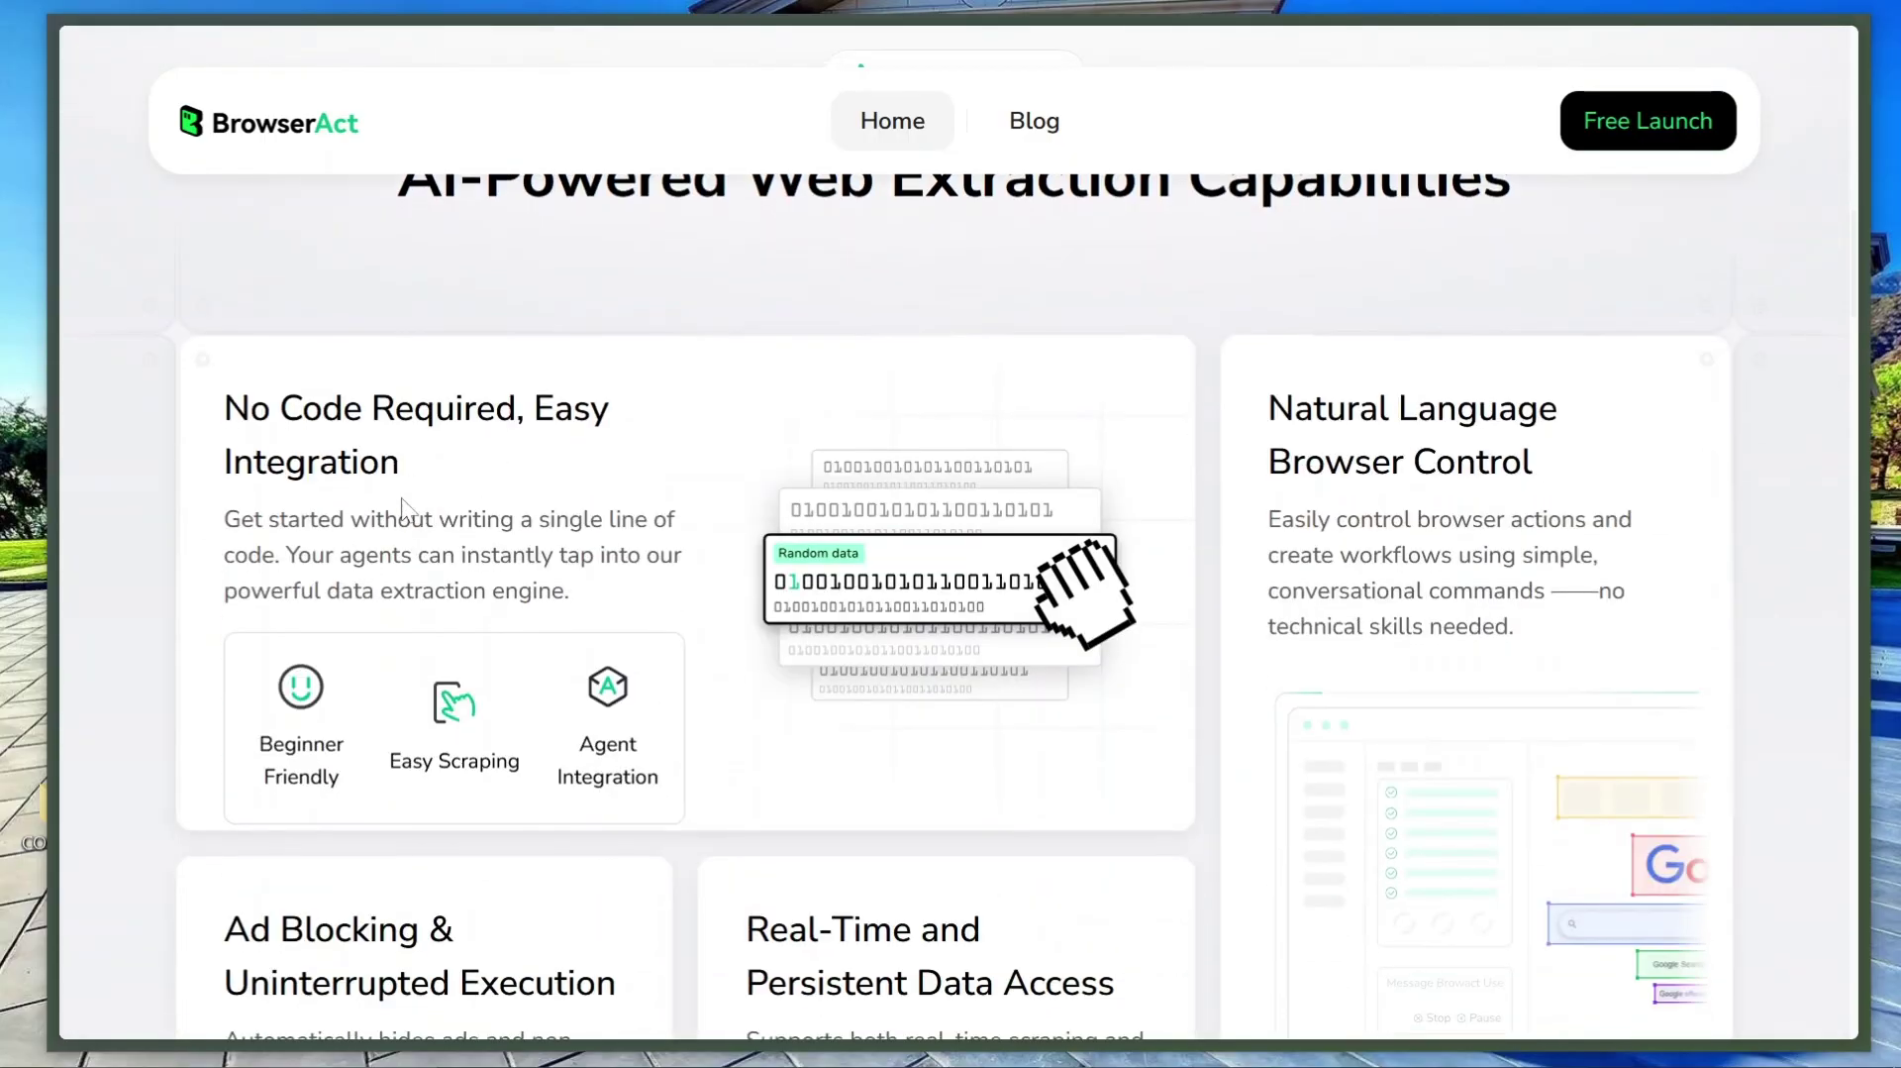
scroll(710, 564, "down", 12)
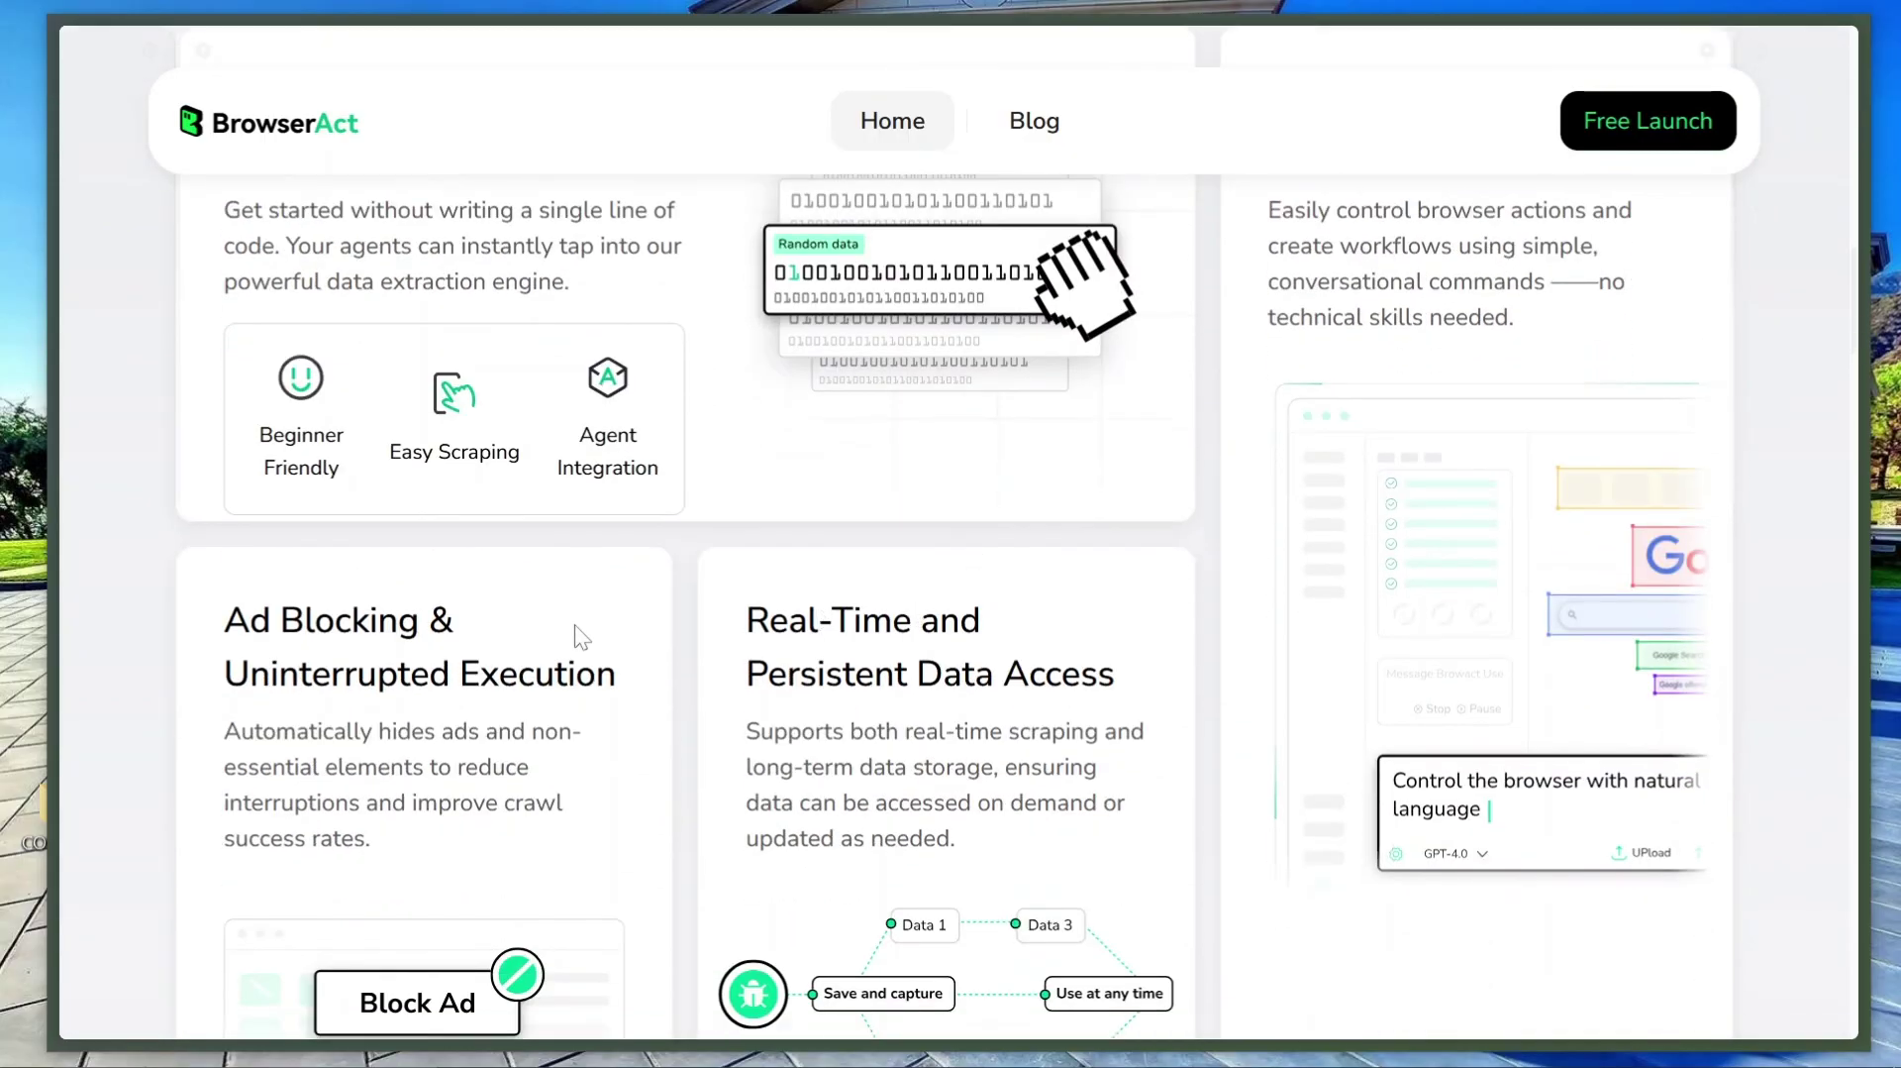
scroll(867, 630, "down", 9)
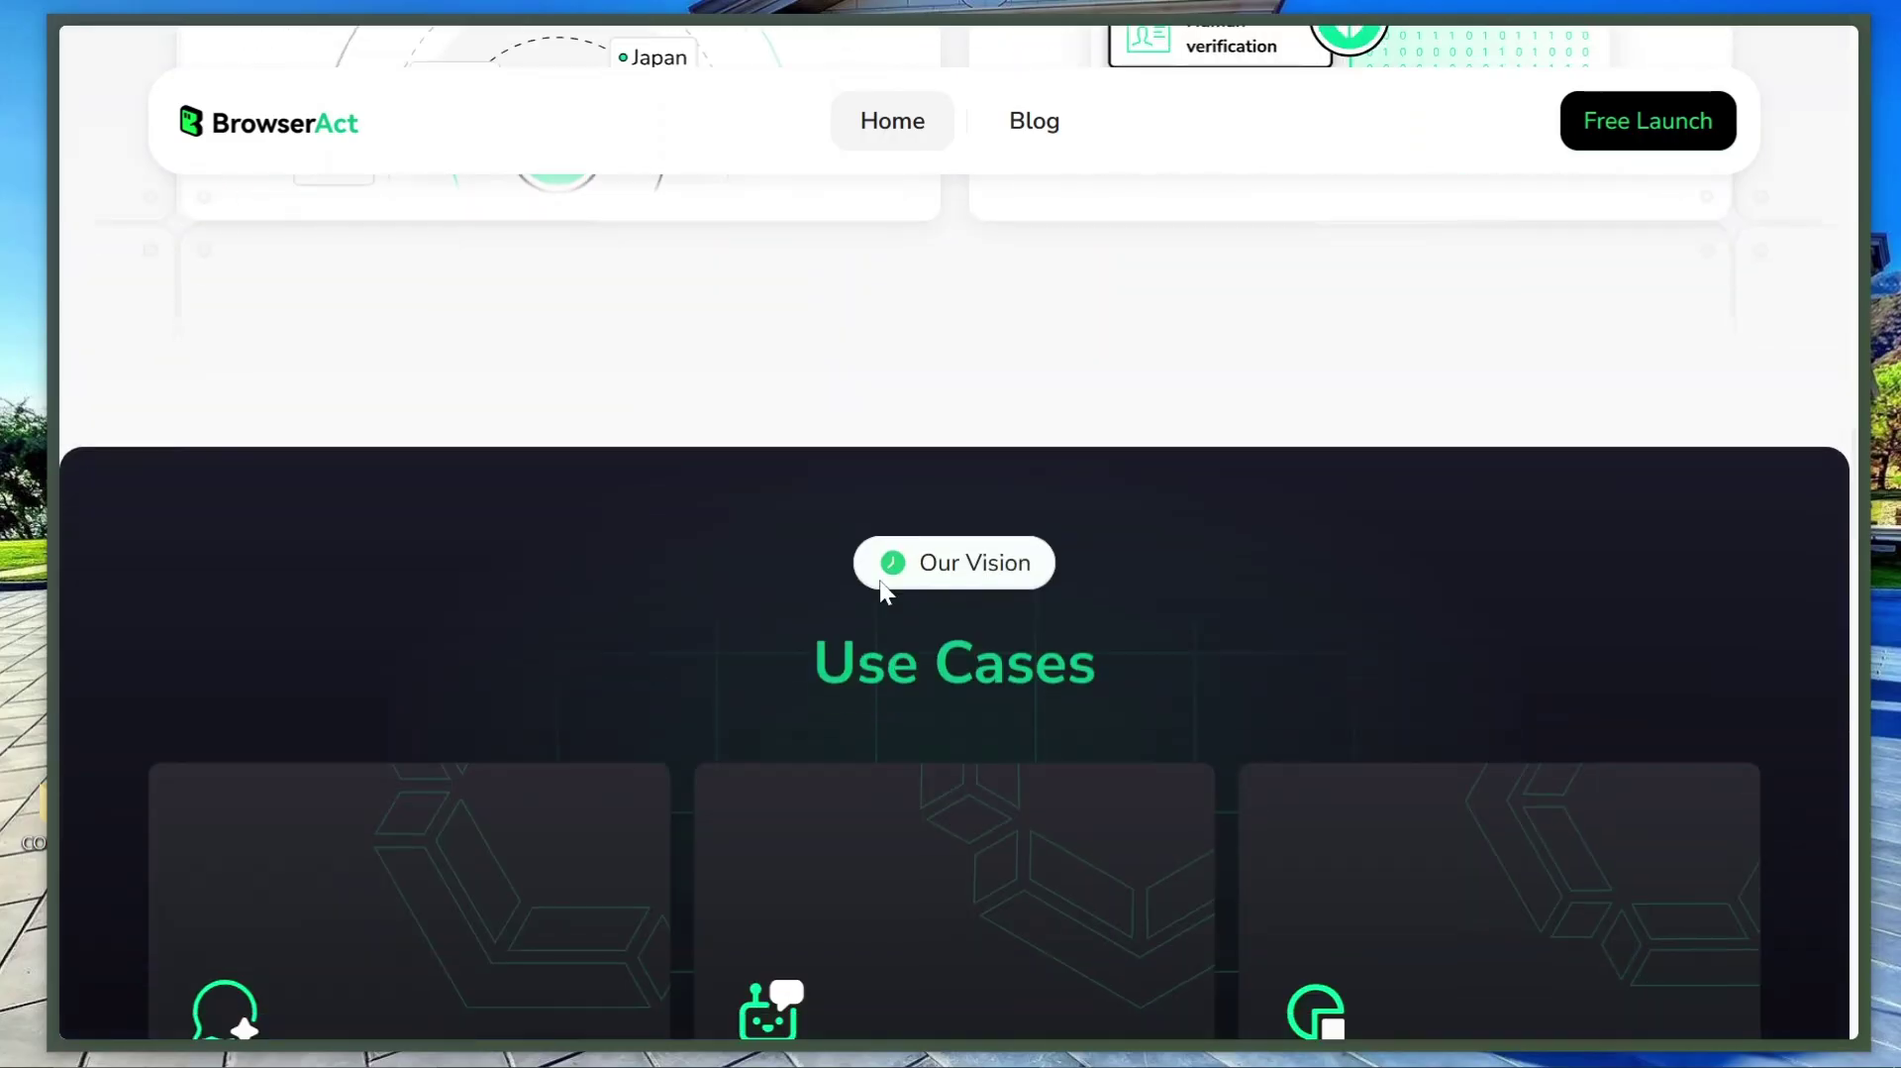
scroll(1108, 459, "down", 4)
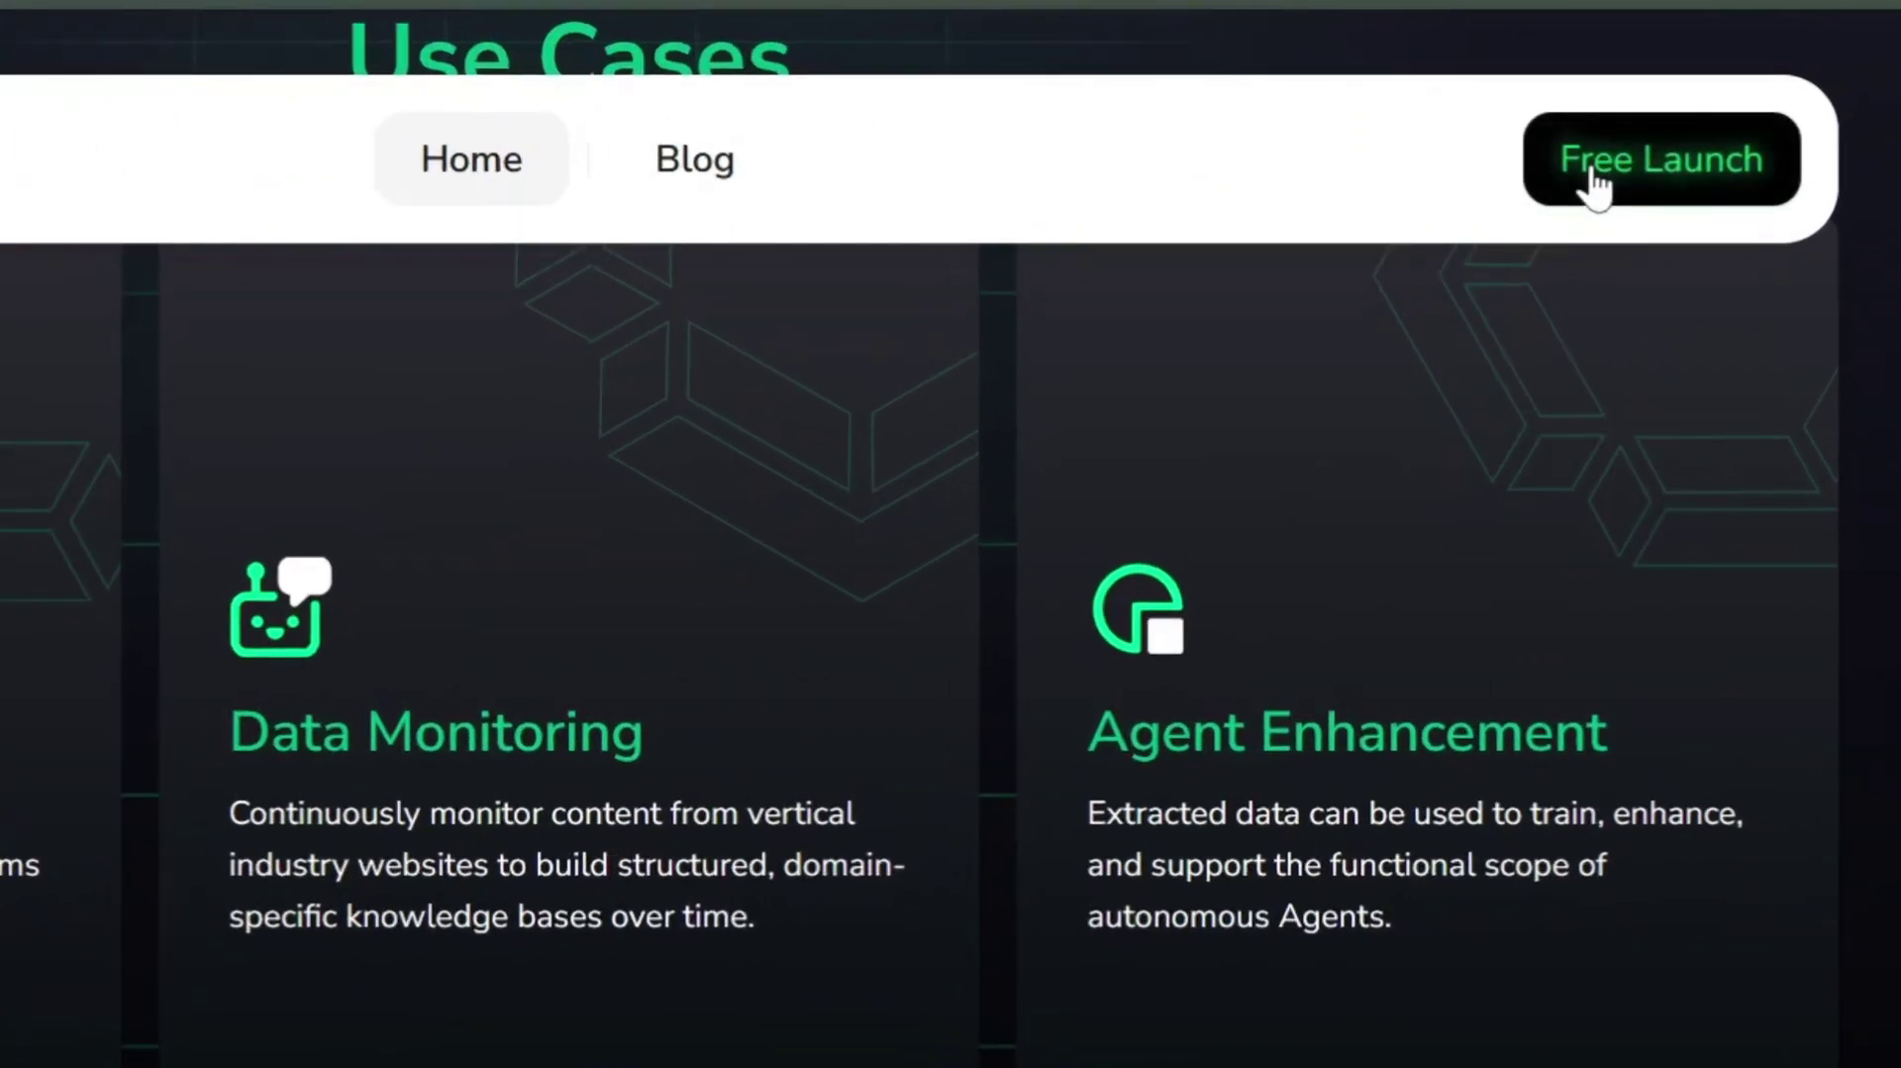
- Launch the BrowserAct dashboard from the home page and check the account's credit balance
left_click(1589, 158)
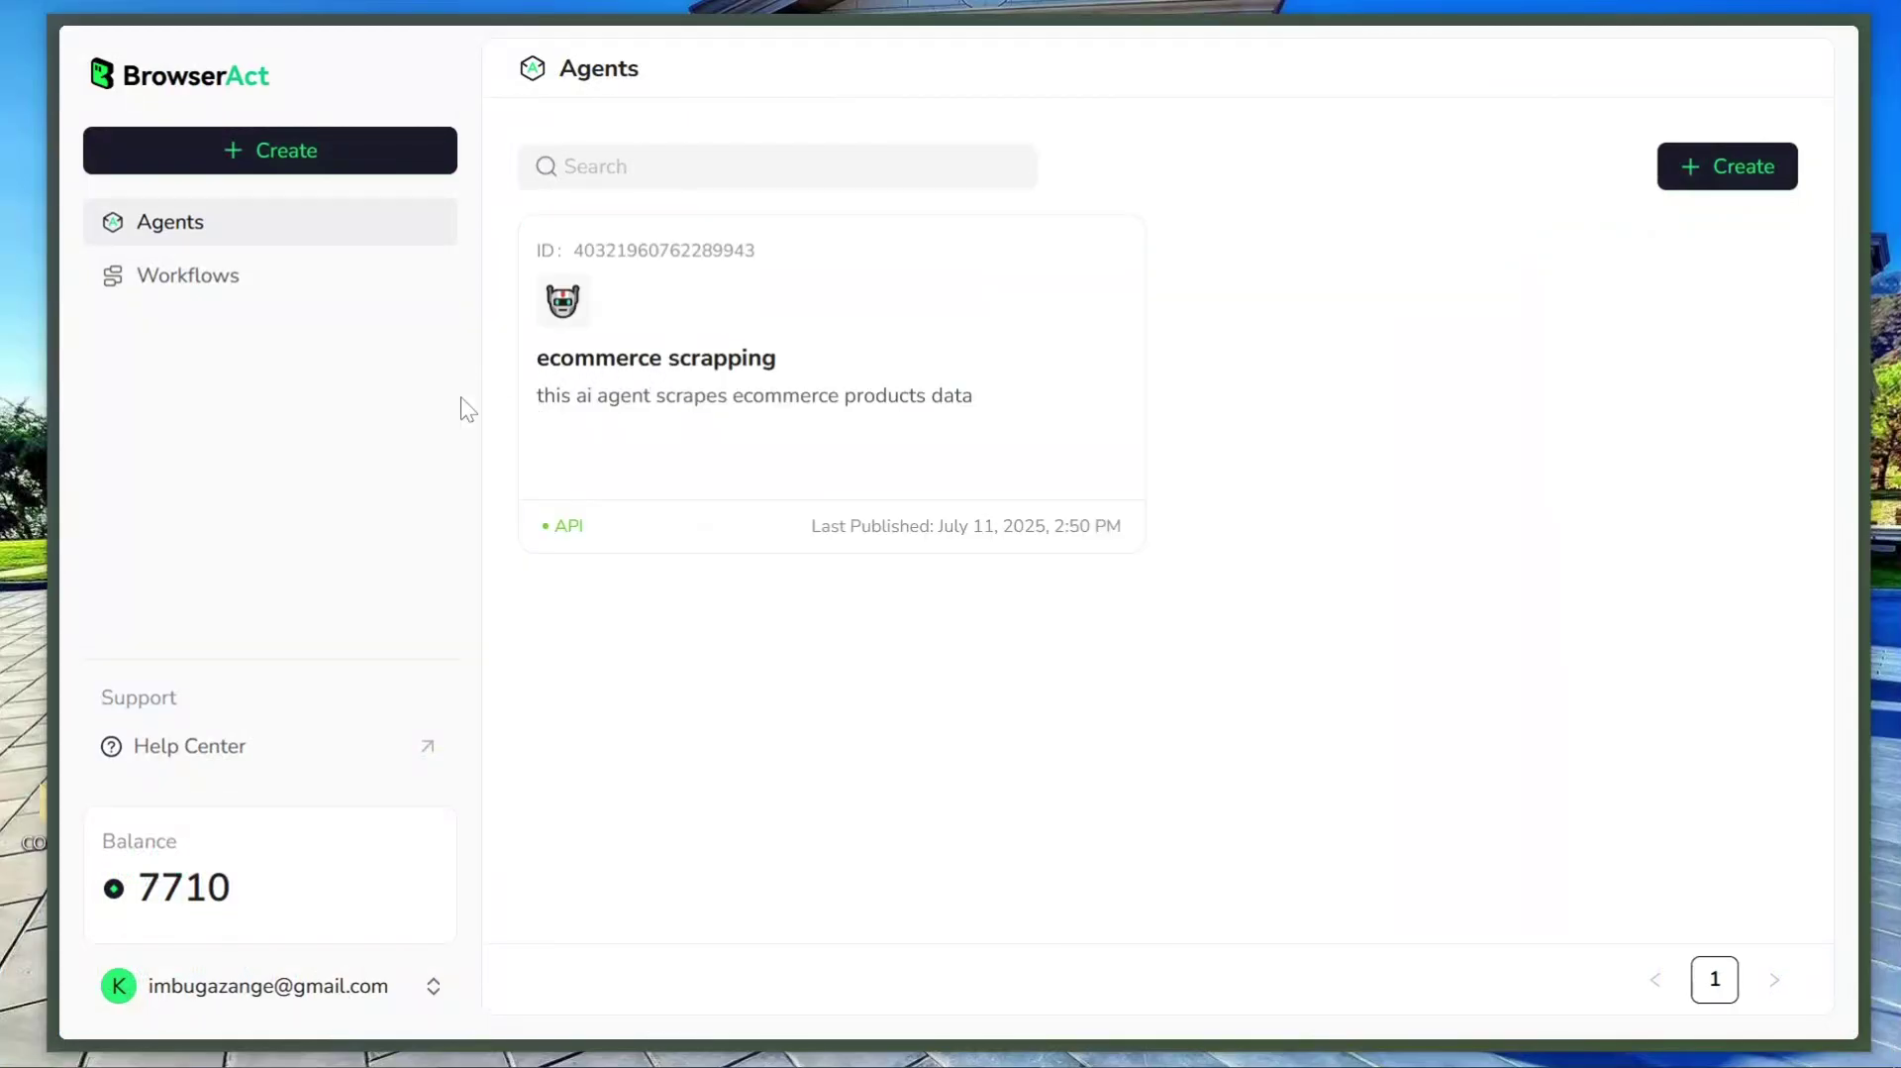
left_click_drag(243, 886, 140, 896)
left_click(293, 903)
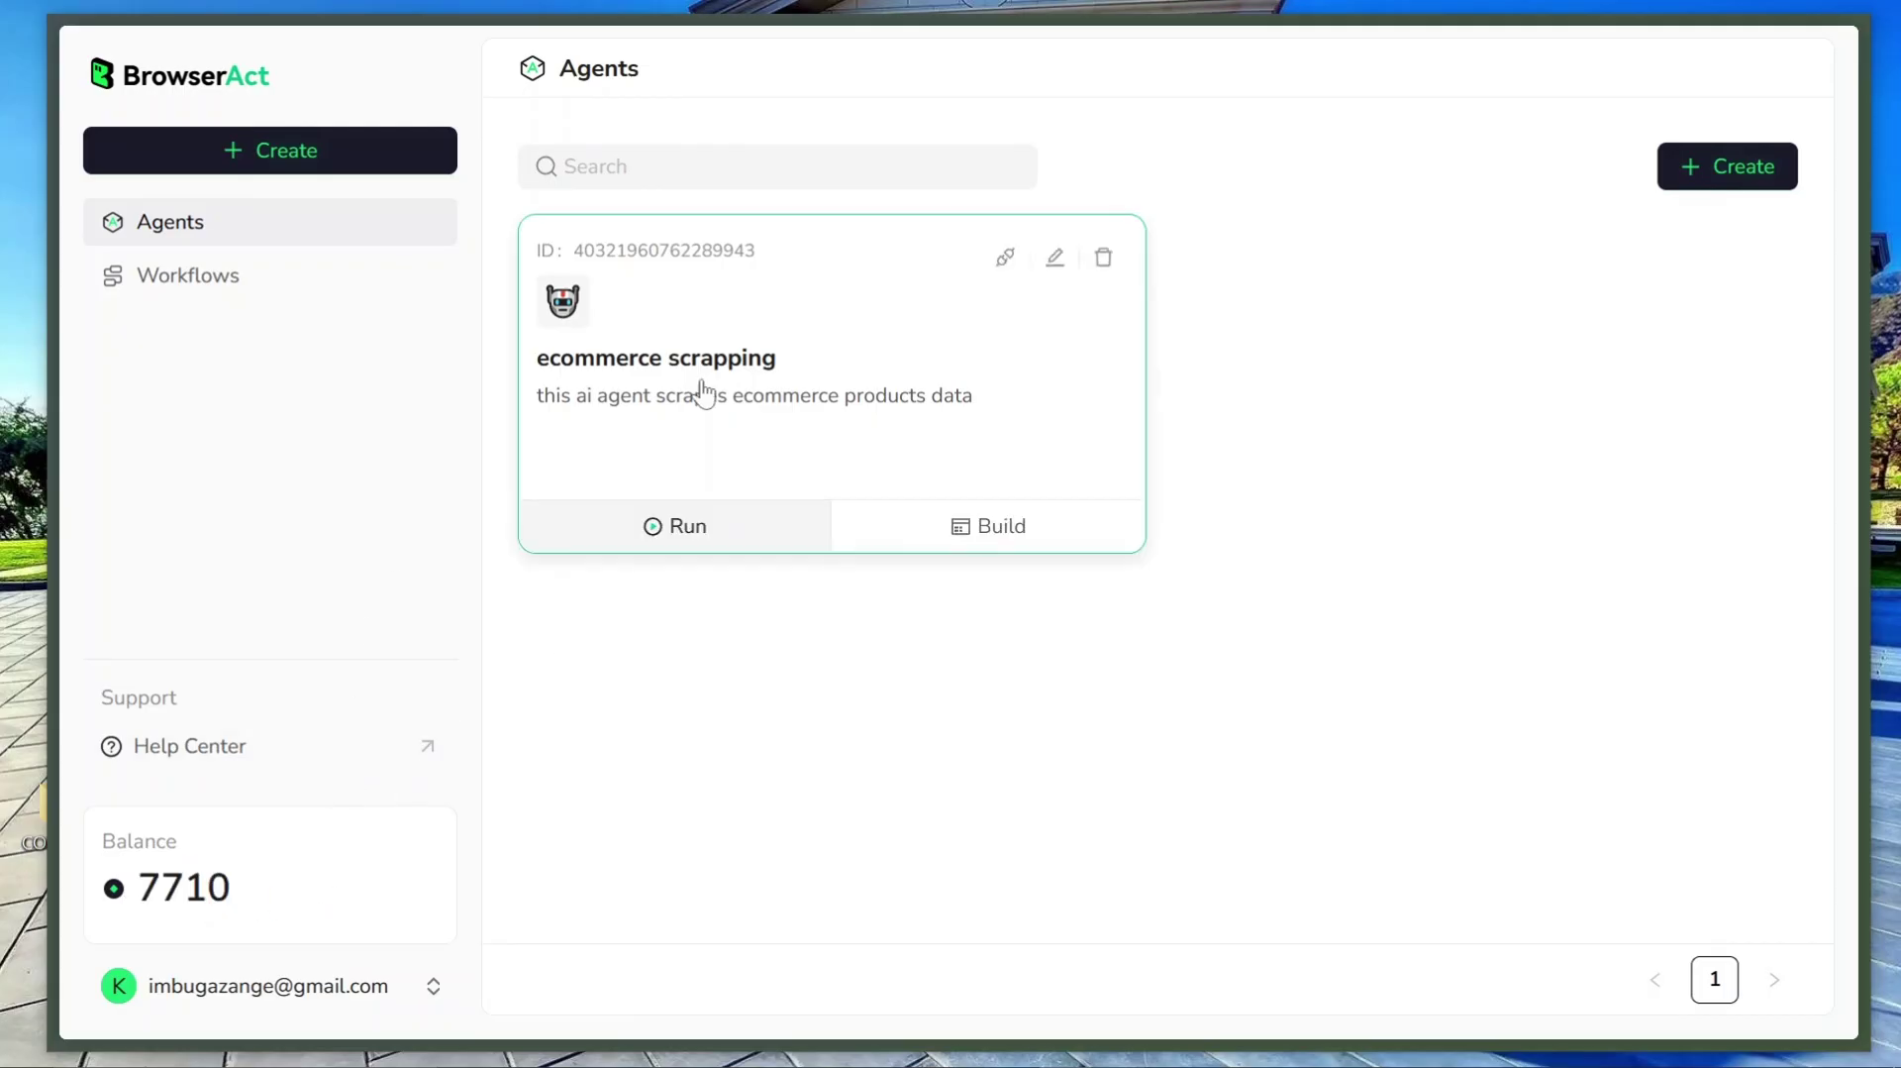
- Look over the credit balance and the existing ecommerce scrapping agent, and start creating a new agent
mouse_move(607, 301)
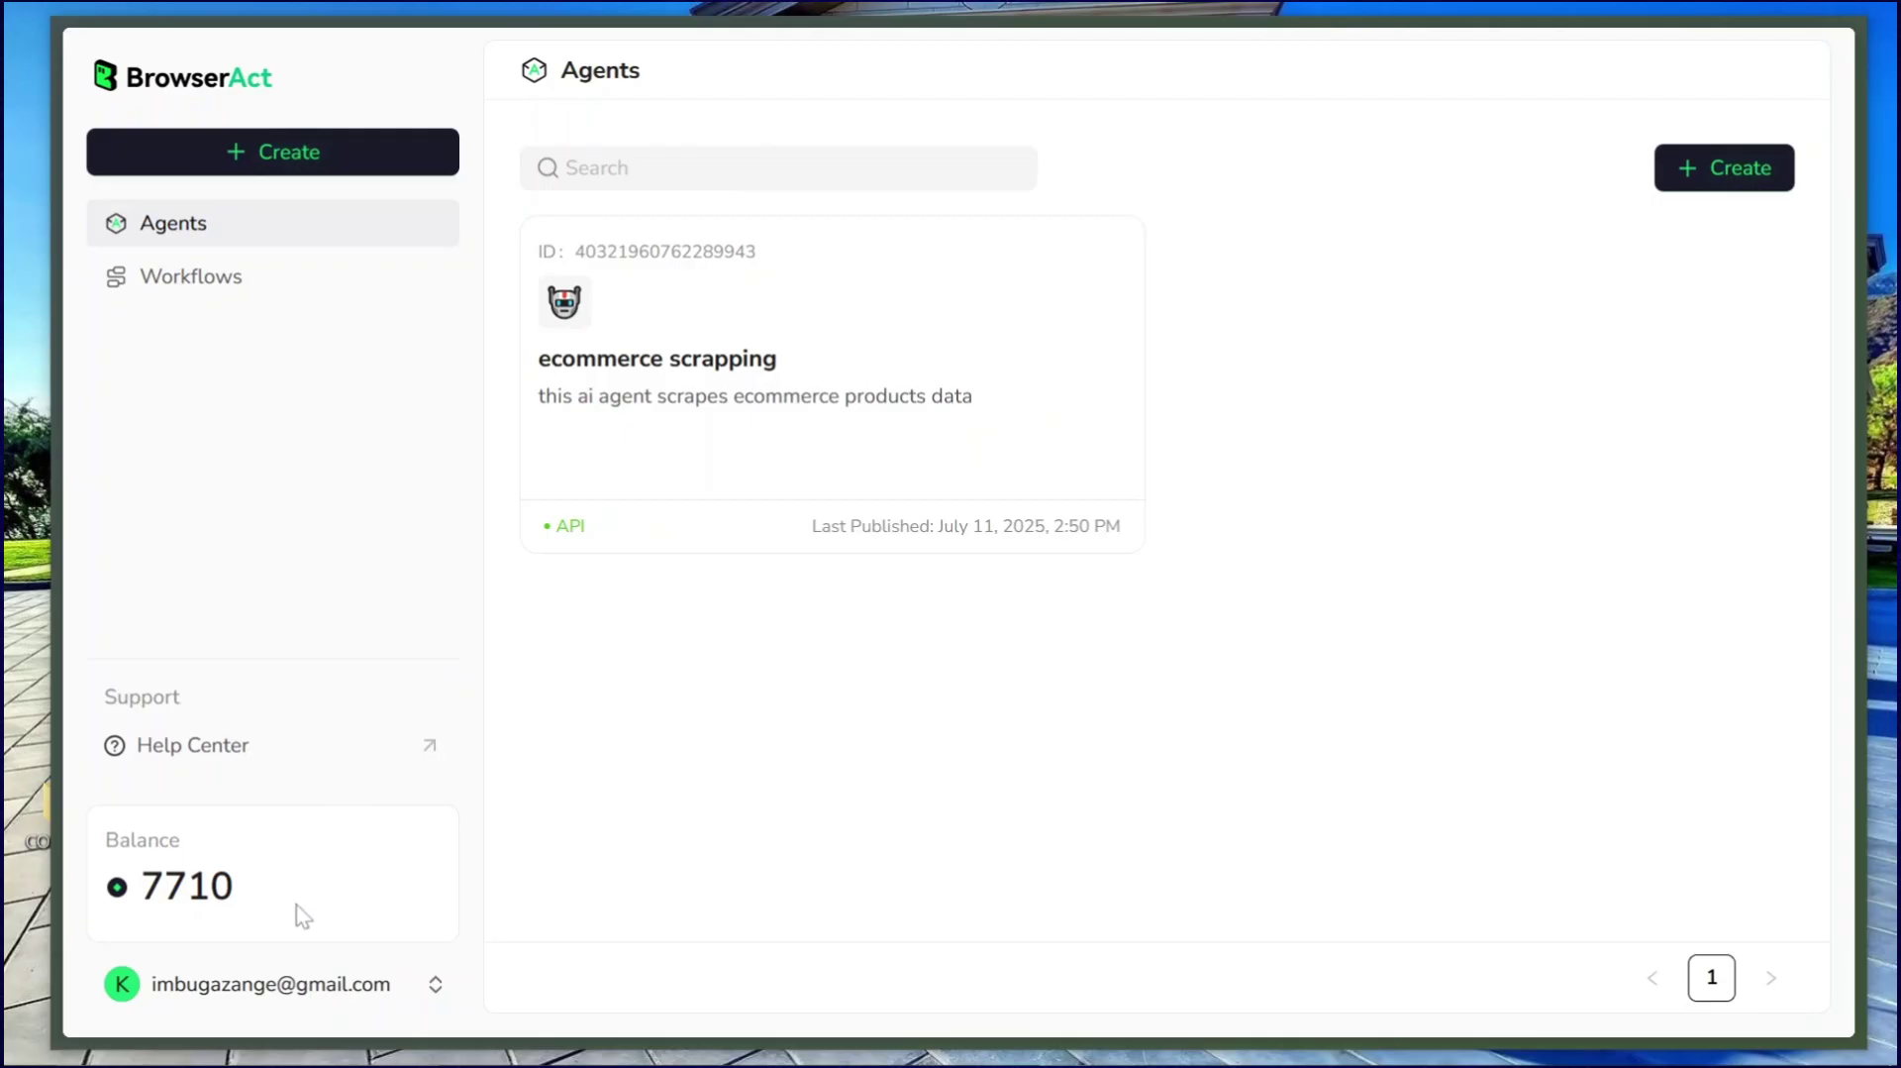
left_click_drag(302, 914, 139, 894)
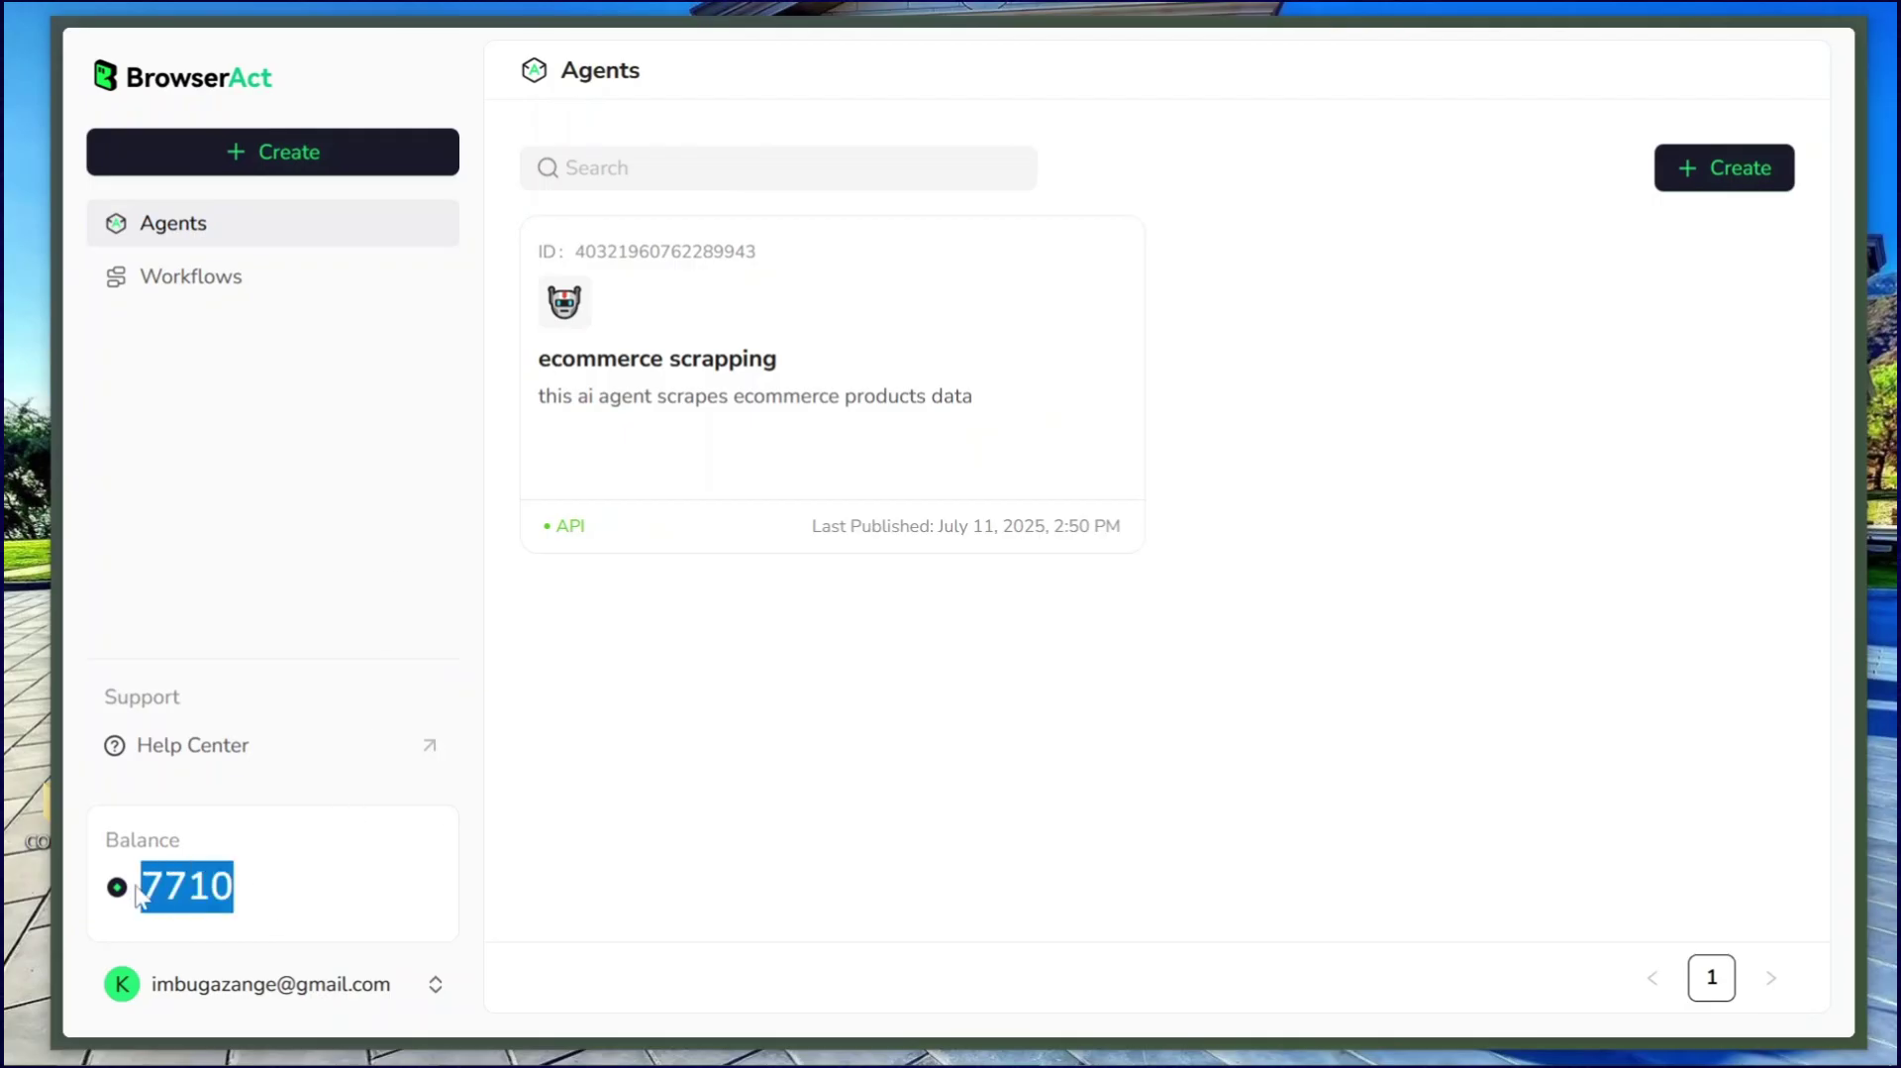
left_click(307, 903)
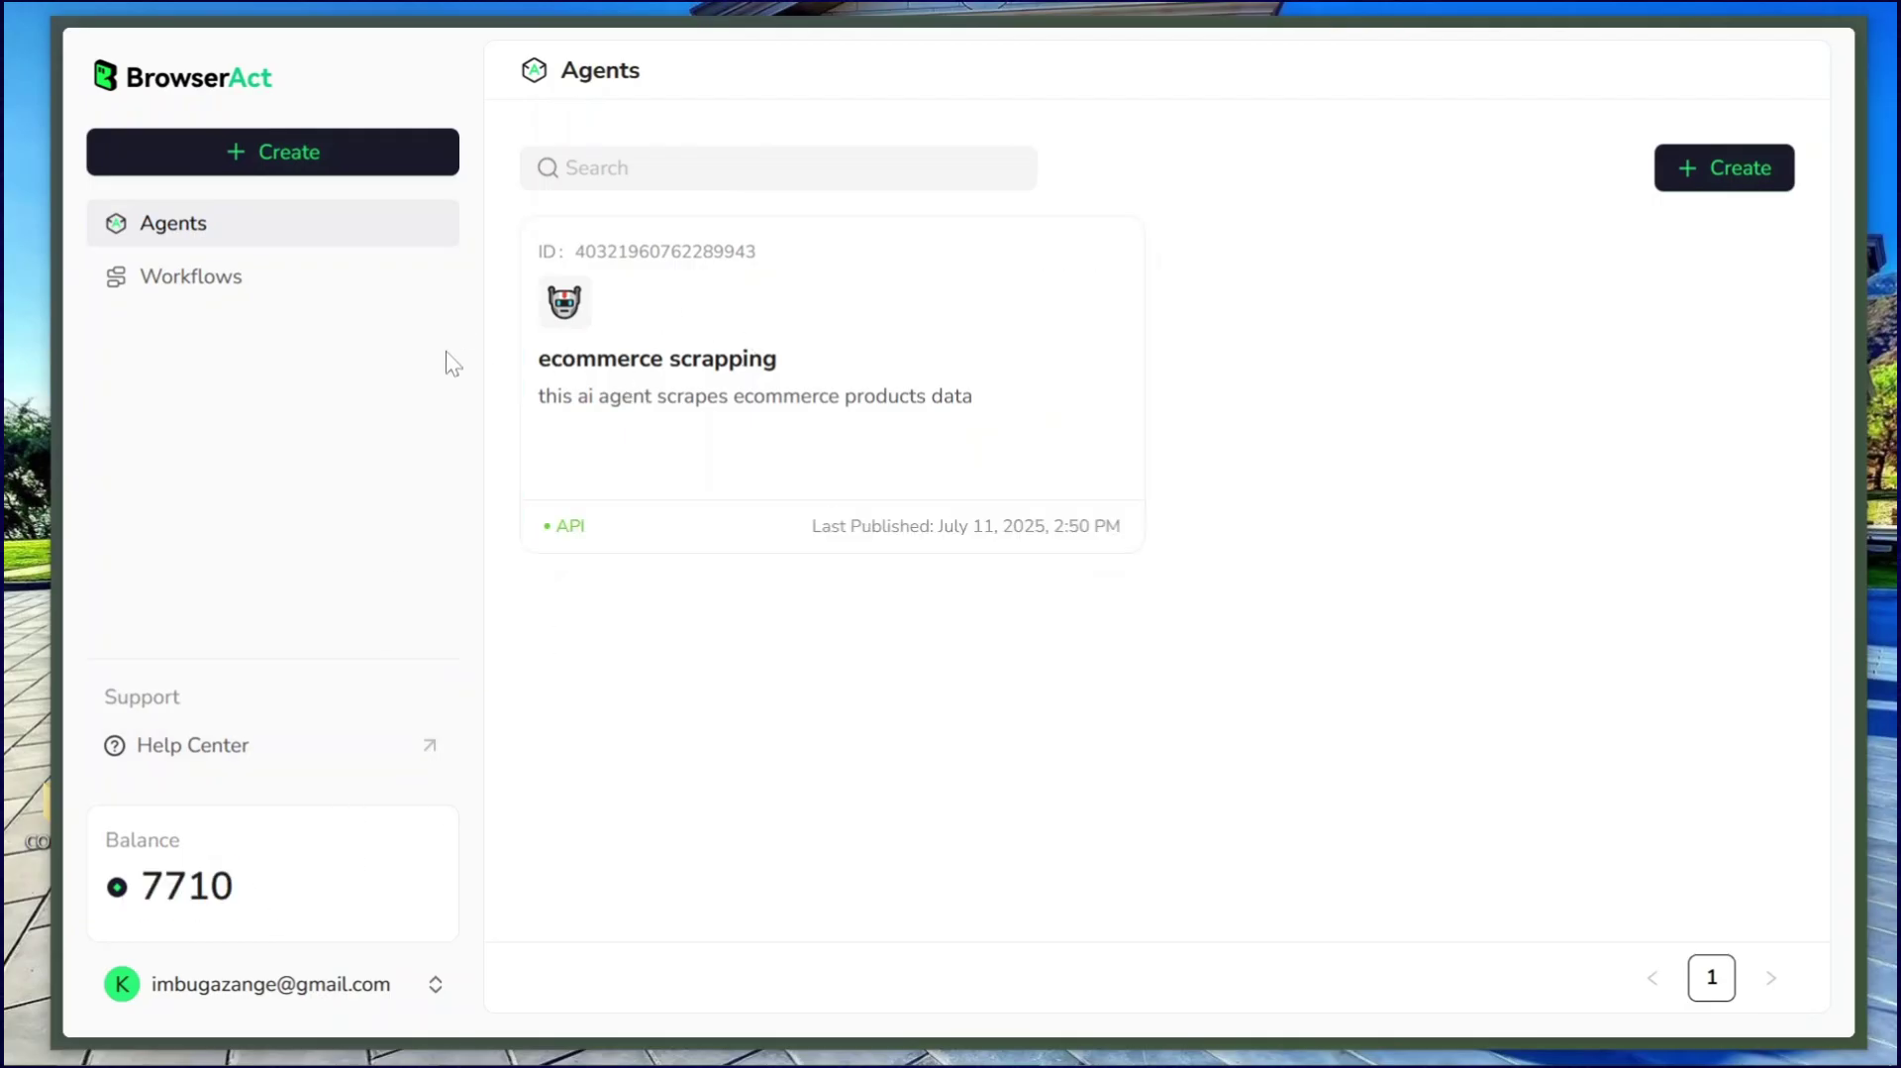
mouse_move(614, 309)
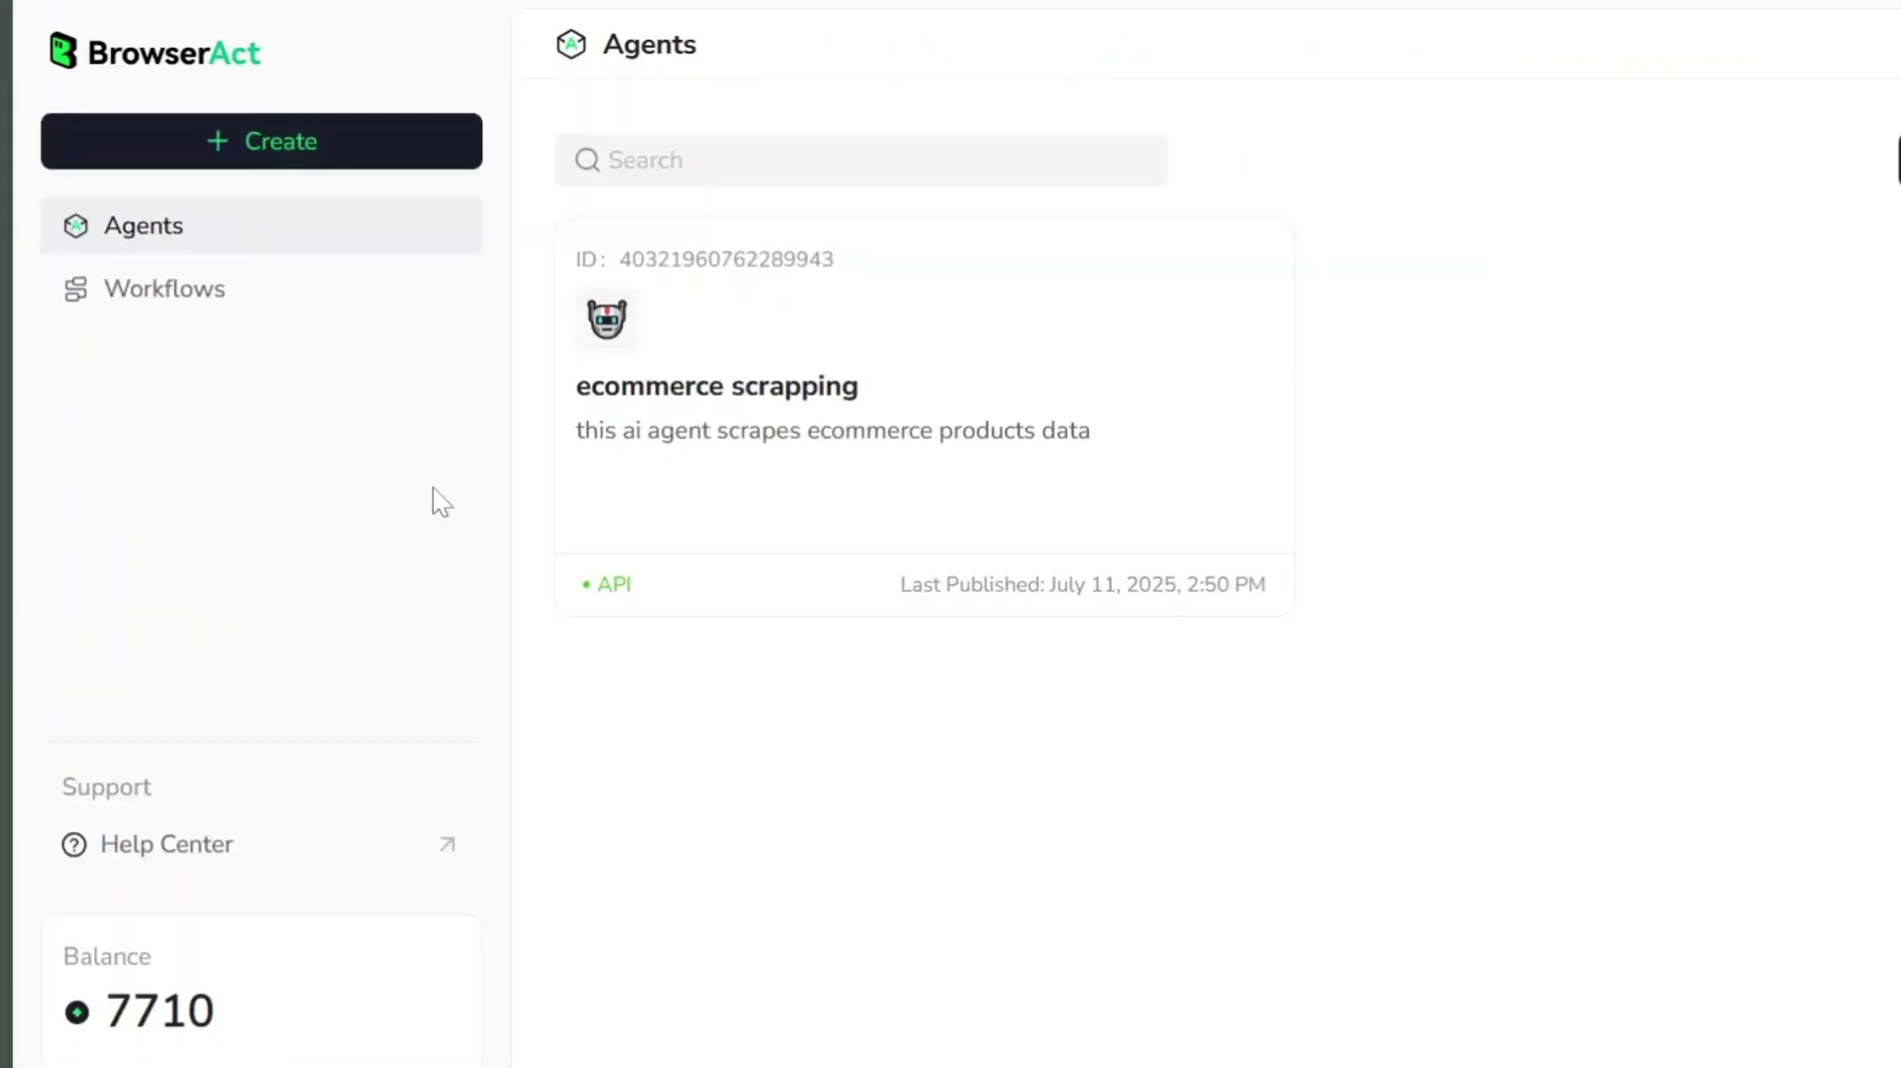
left_click_drag(307, 898, 128, 894)
left_click(319, 877)
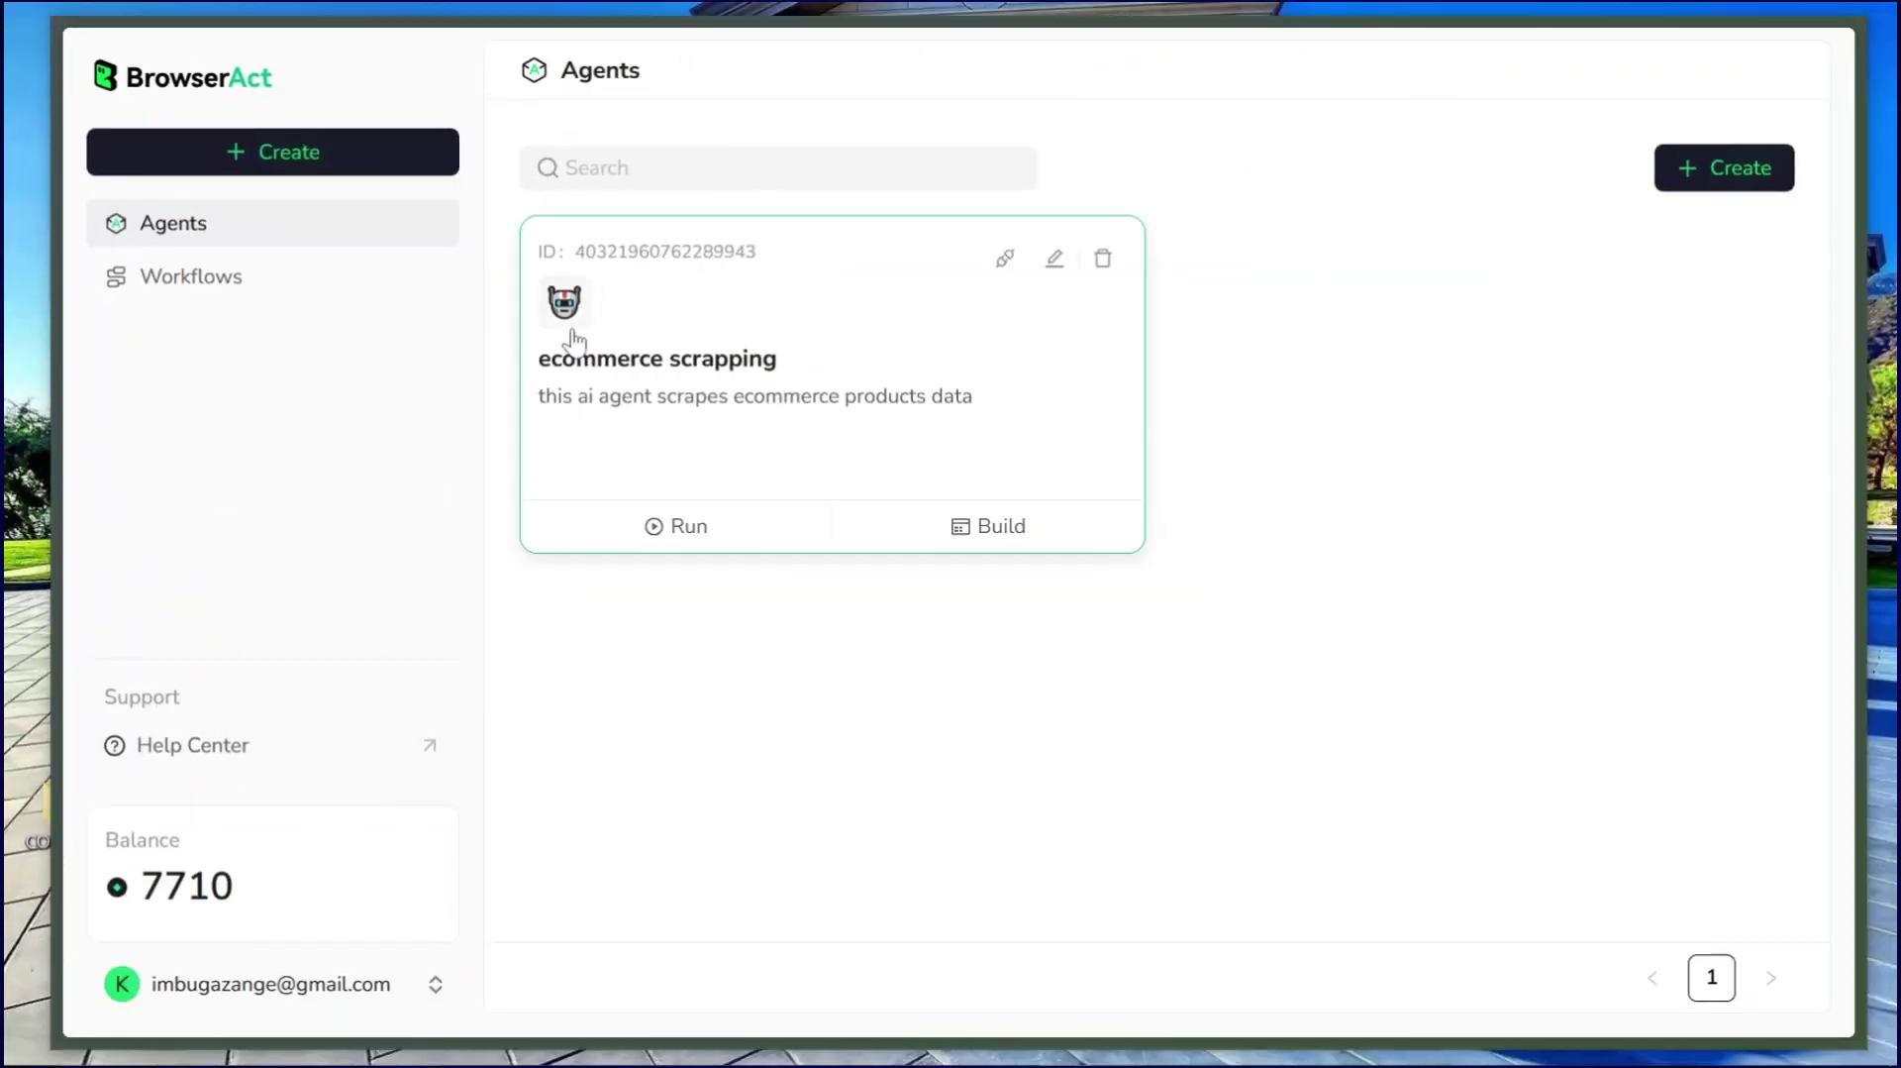
mouse_move(615, 306)
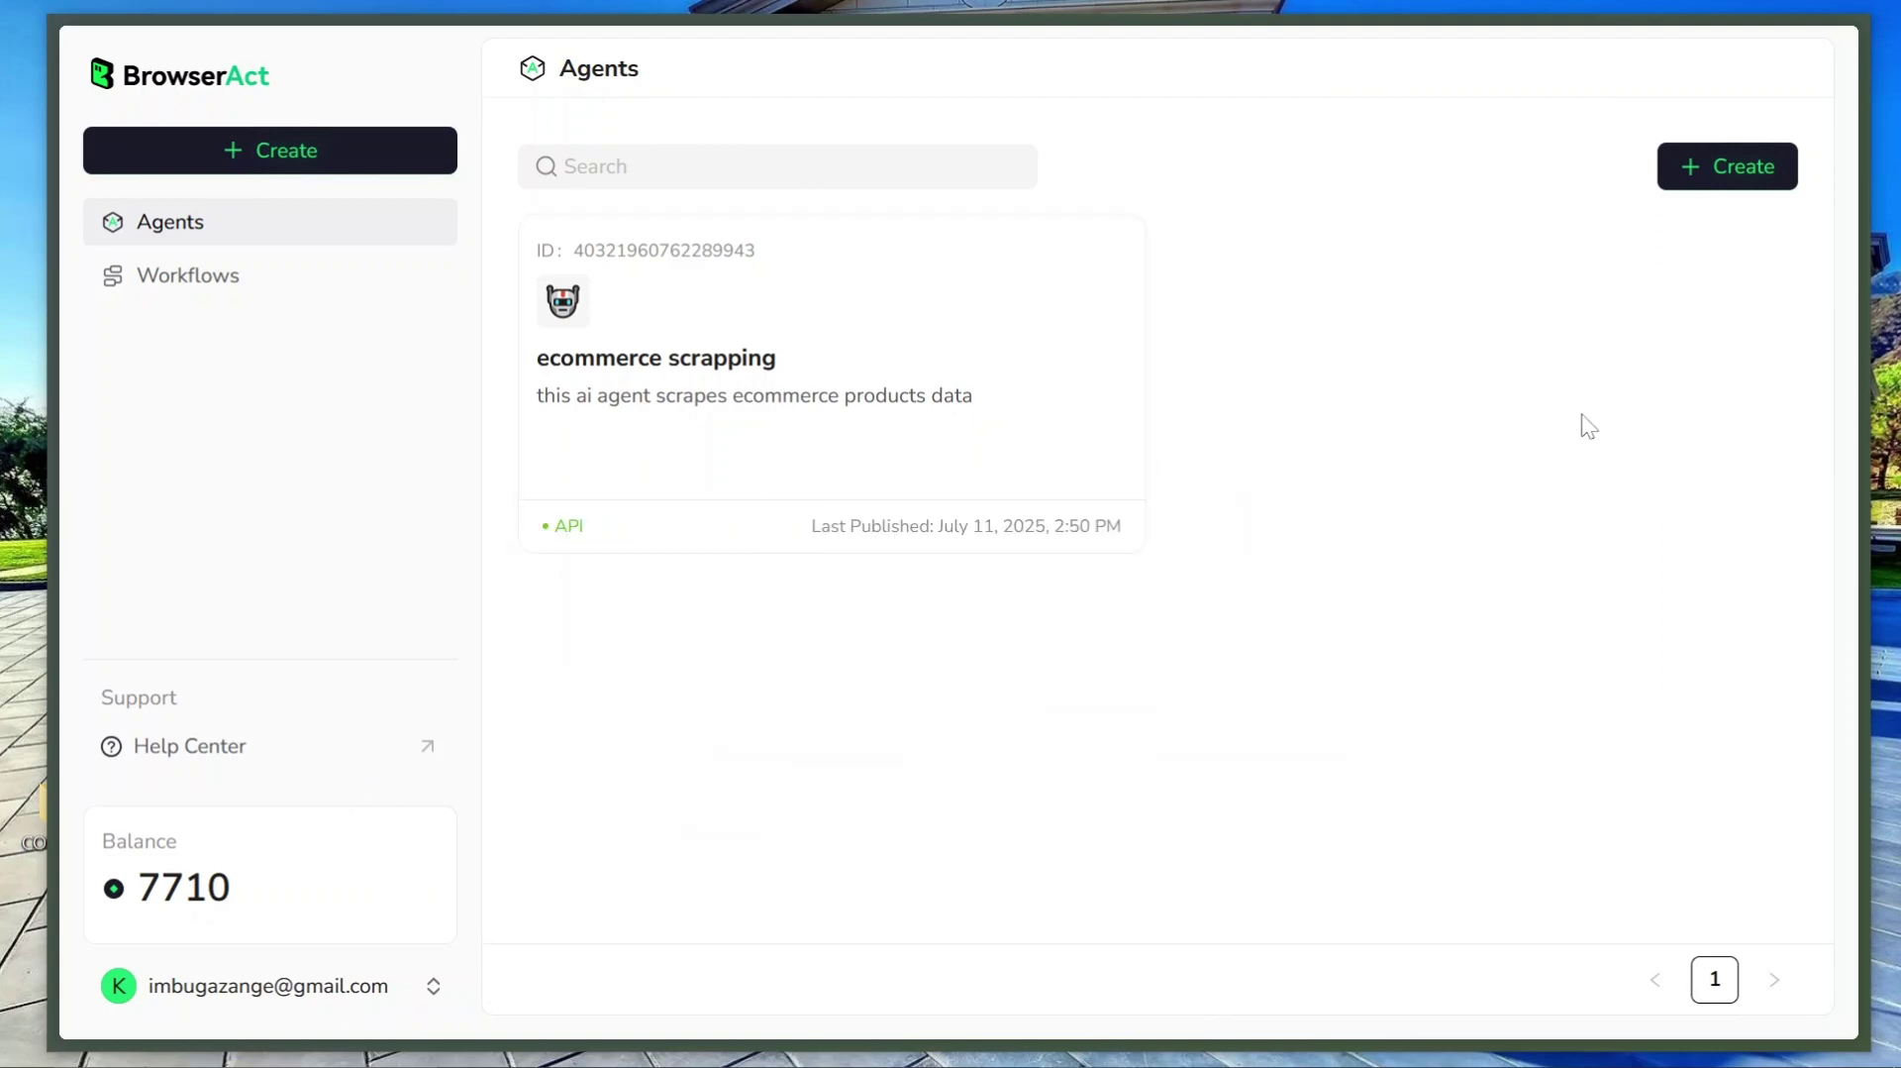
left_click(1715, 169)
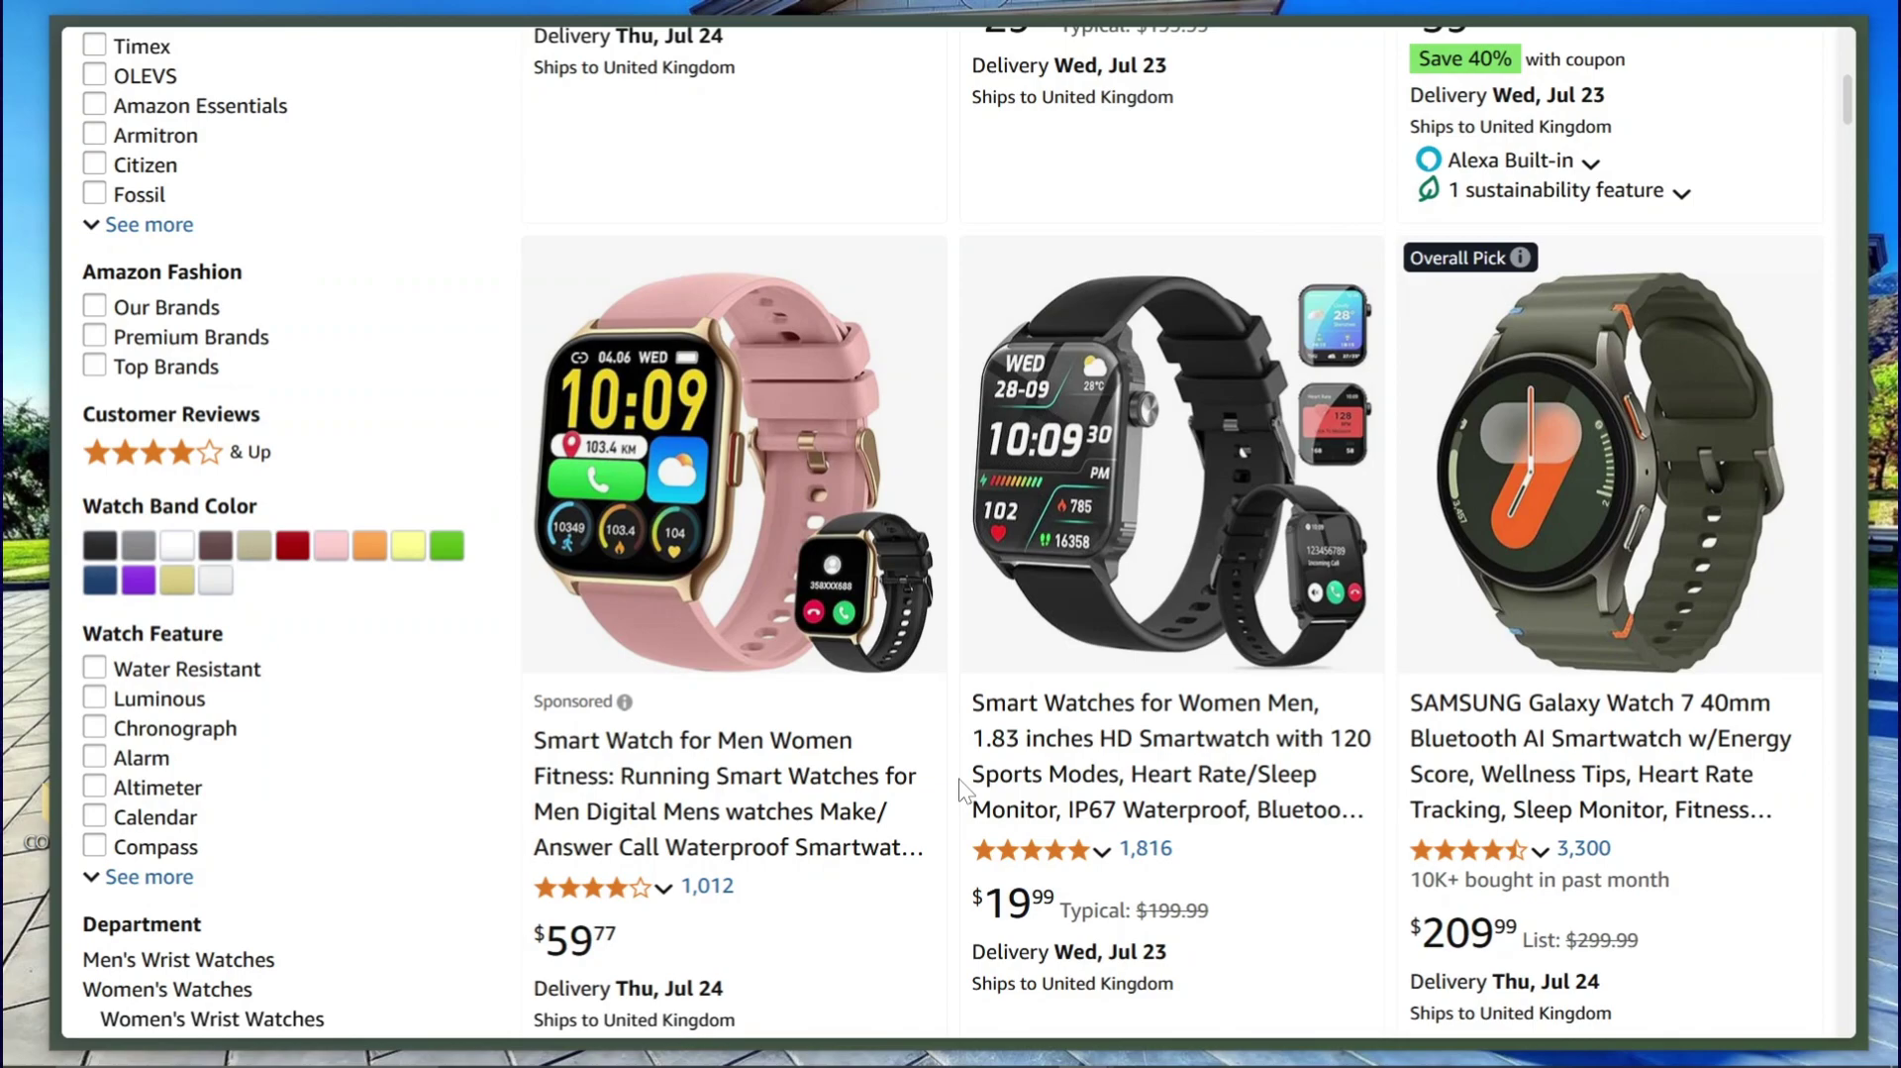
- Examine the Amazon watch search results and the steps logged in the ecommerce scrapping agent's run
scroll(959, 778, "down", 15)
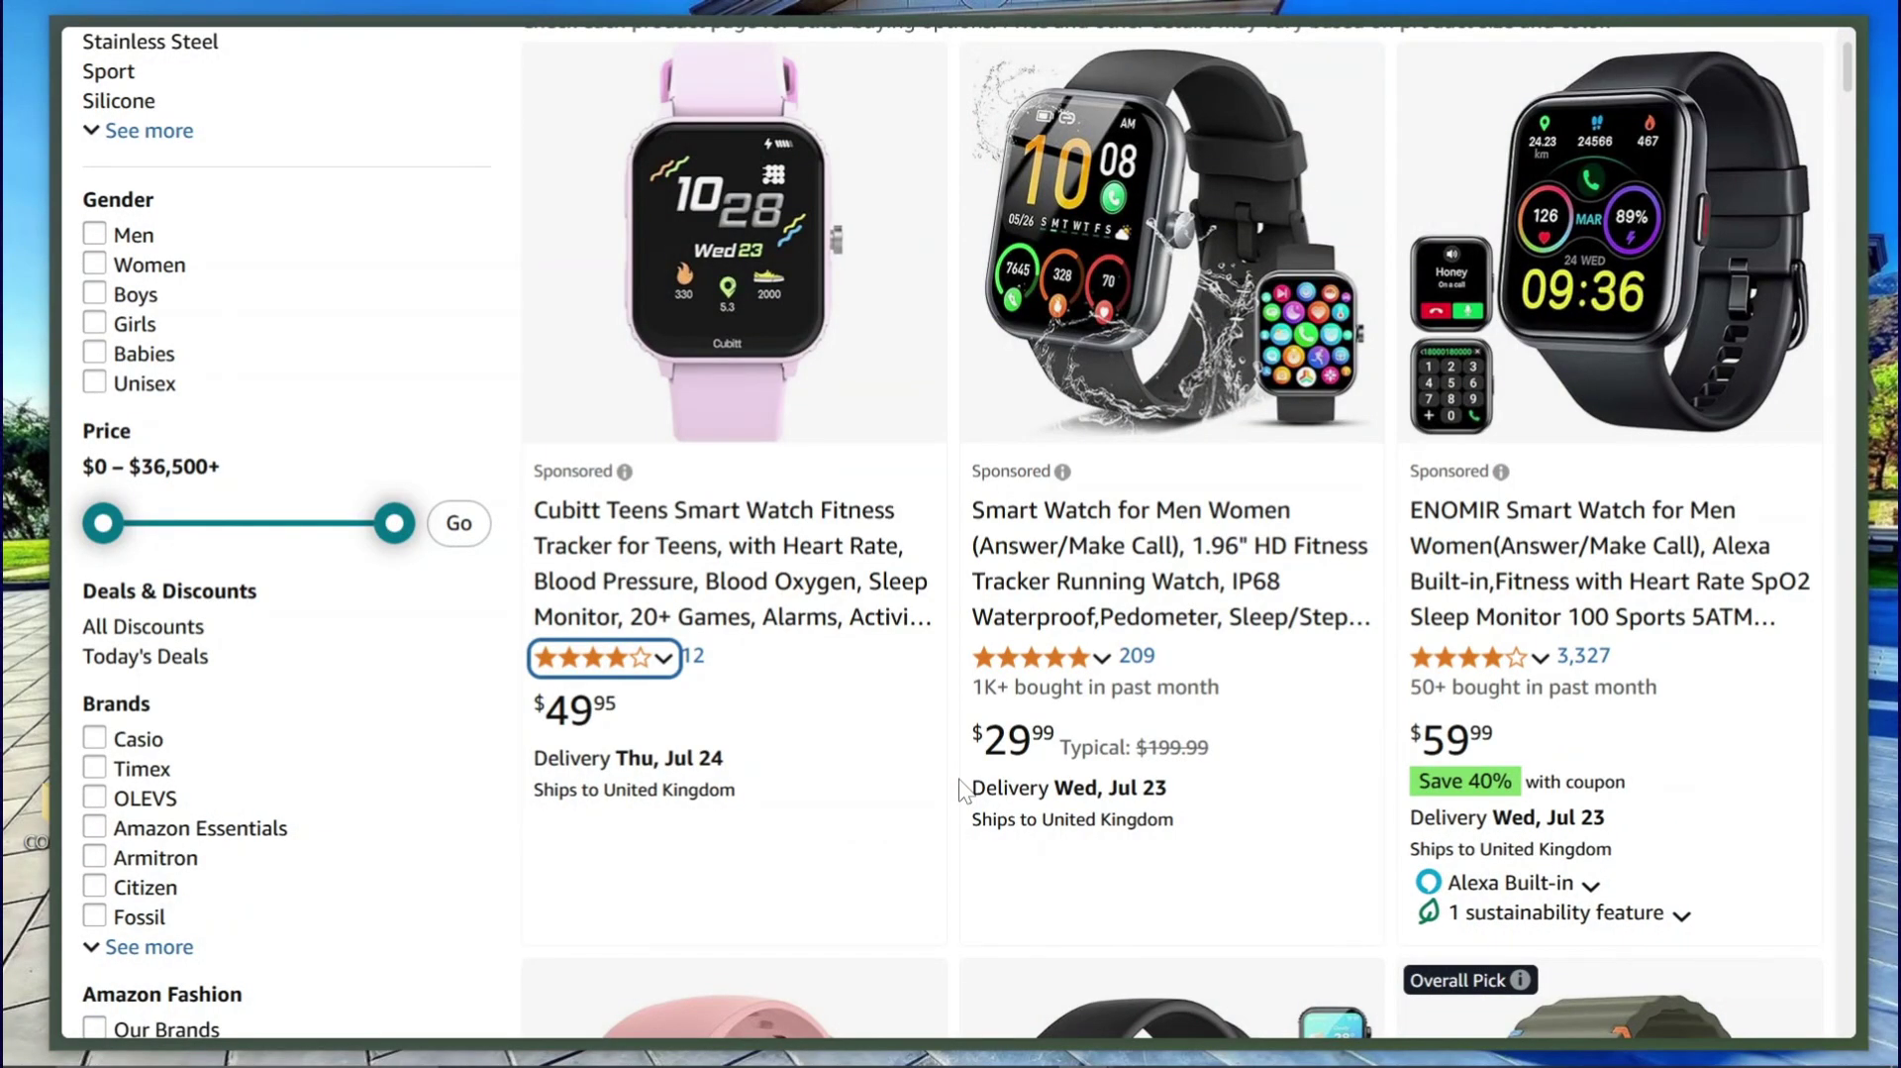
scroll(958, 788, "down", 5)
scroll(959, 778, "down", 10)
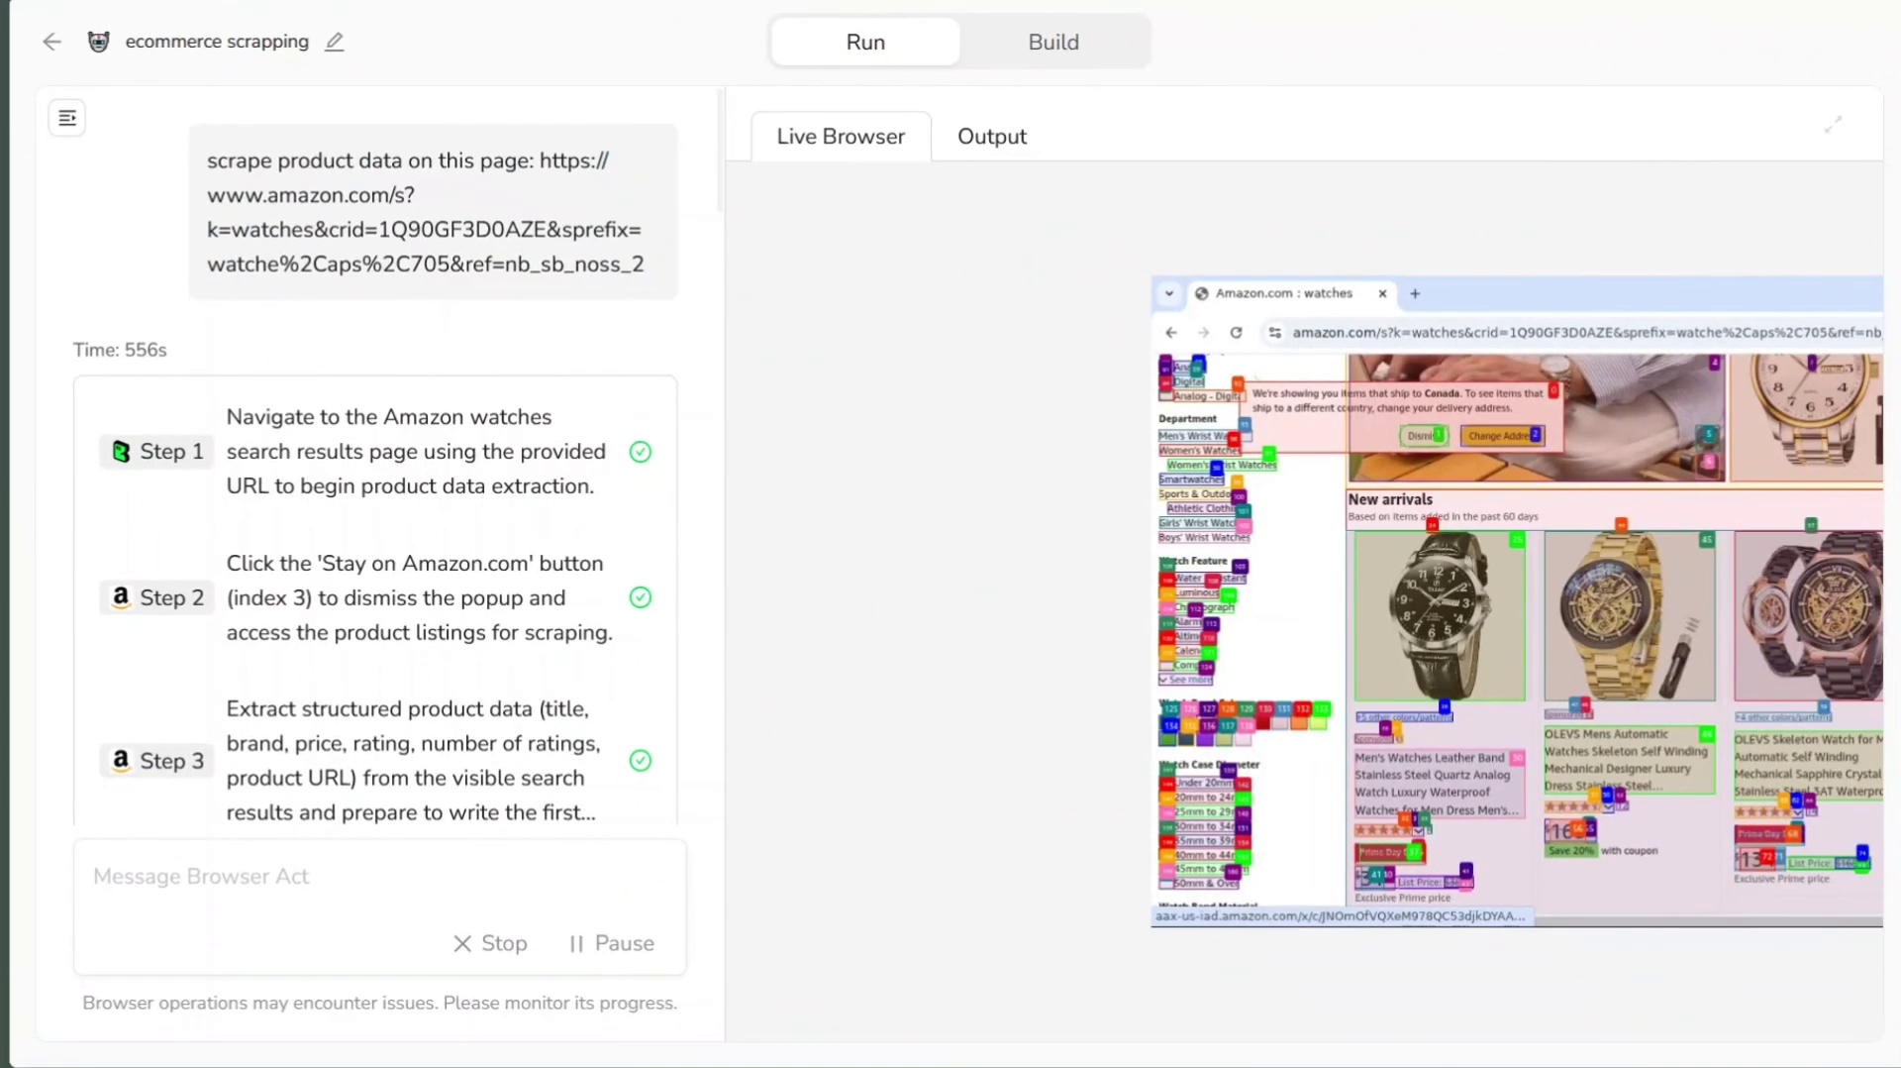
scroll(54, 434, "down", 10)
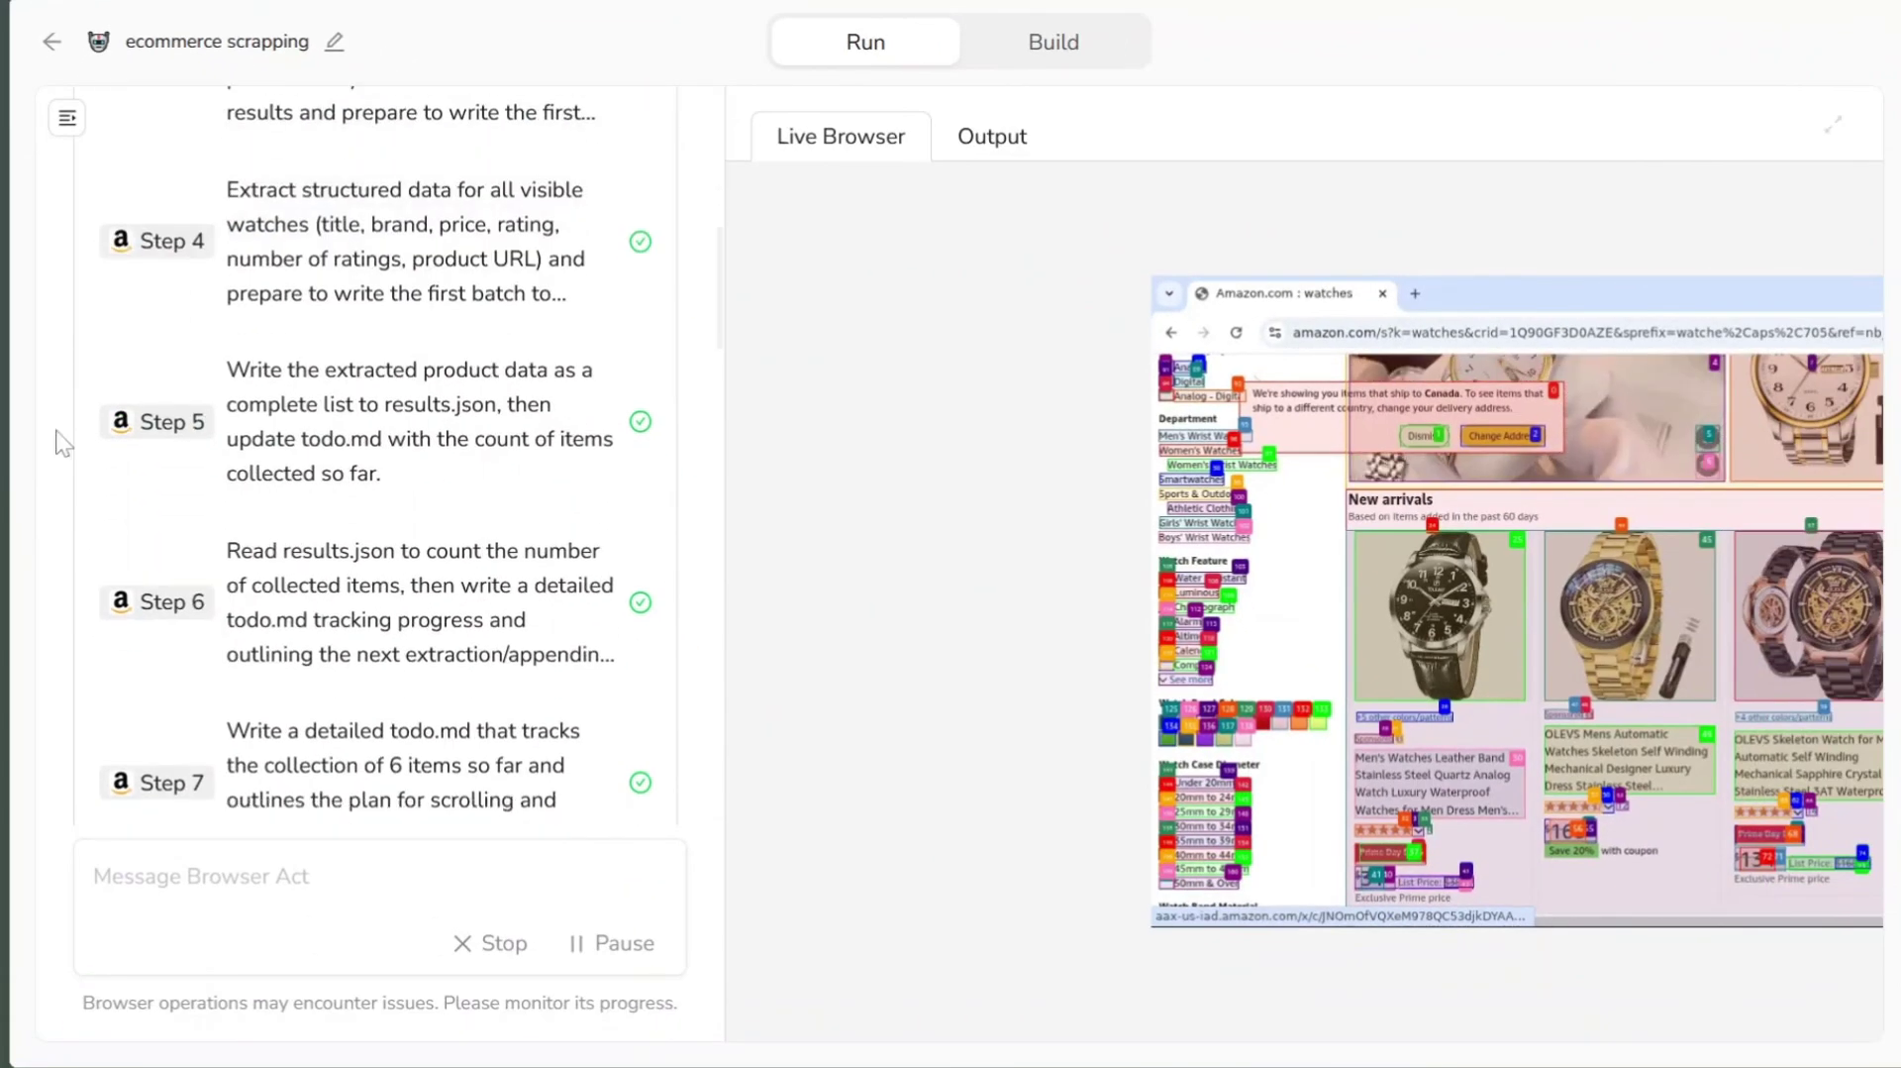
scroll(49, 430, "down", 2)
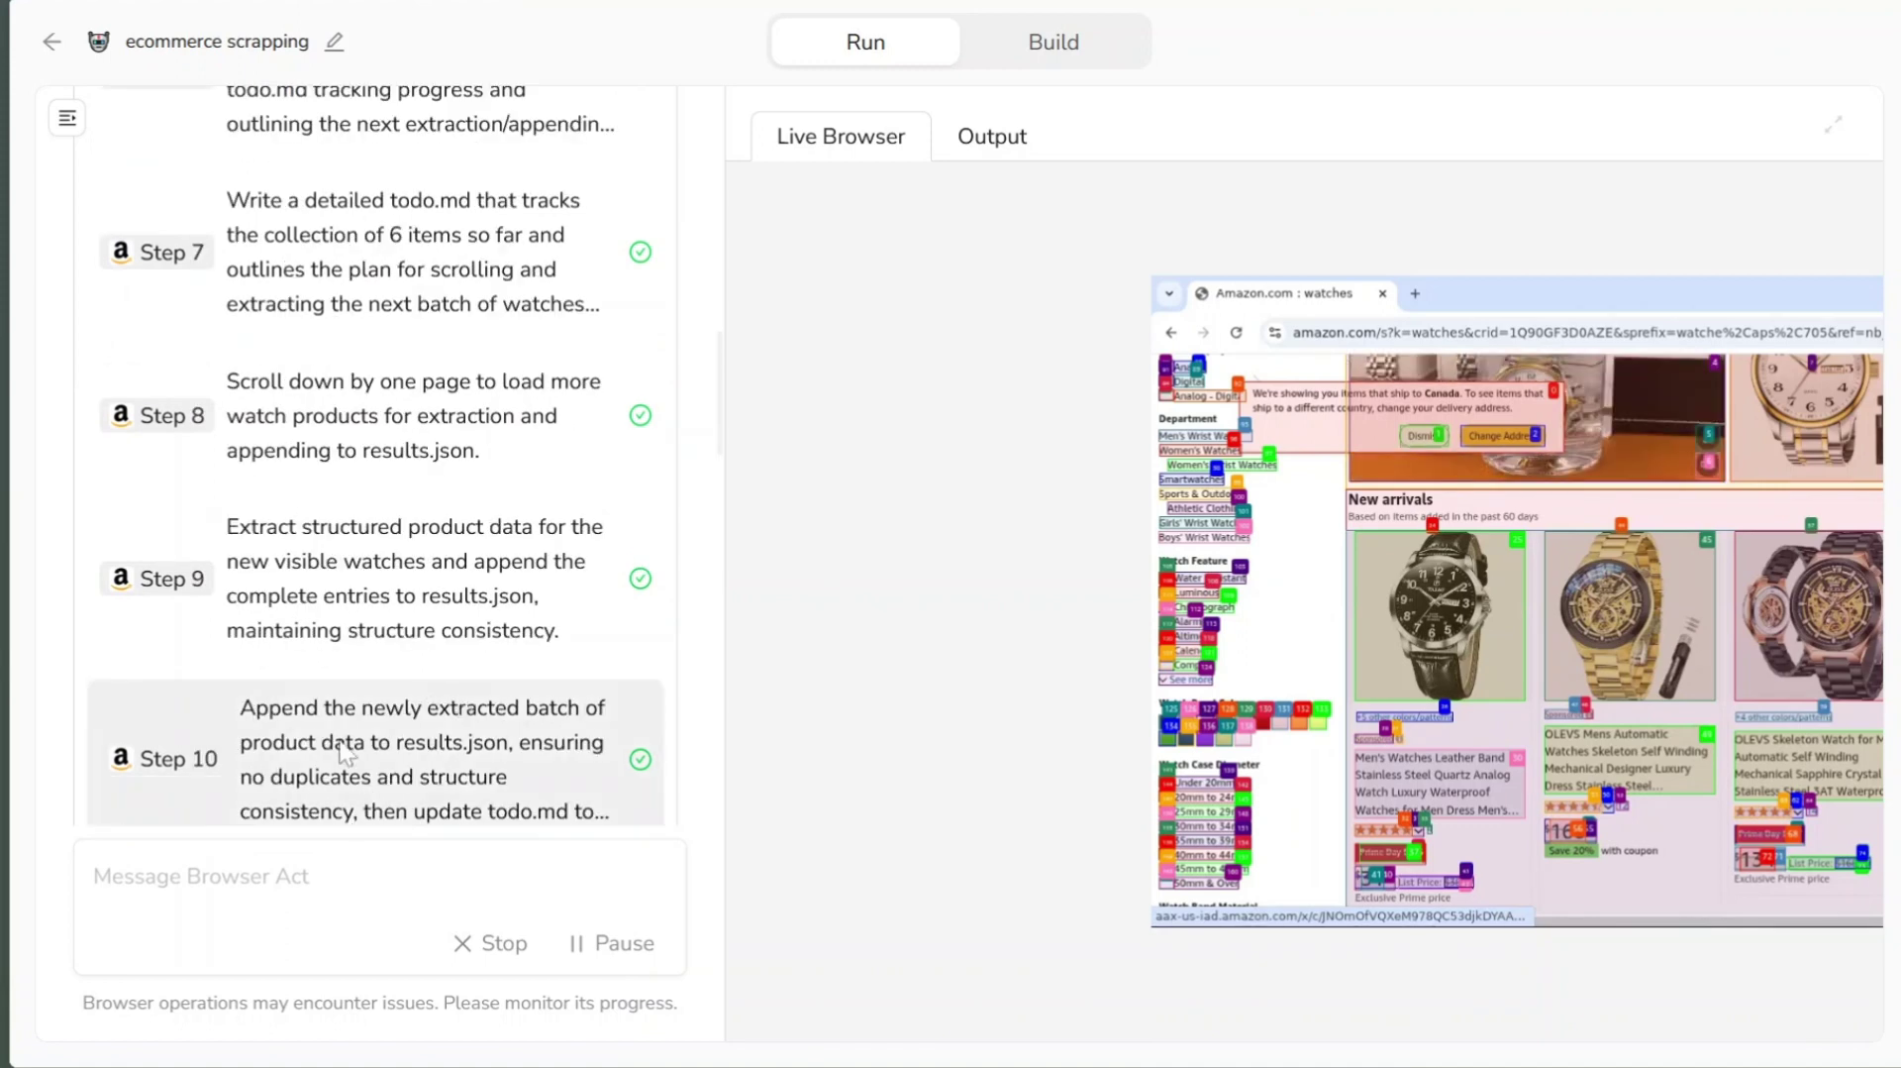
- Open the ecommerce scrapping agent's build view and examine the selectable language models
left_click(990, 51)
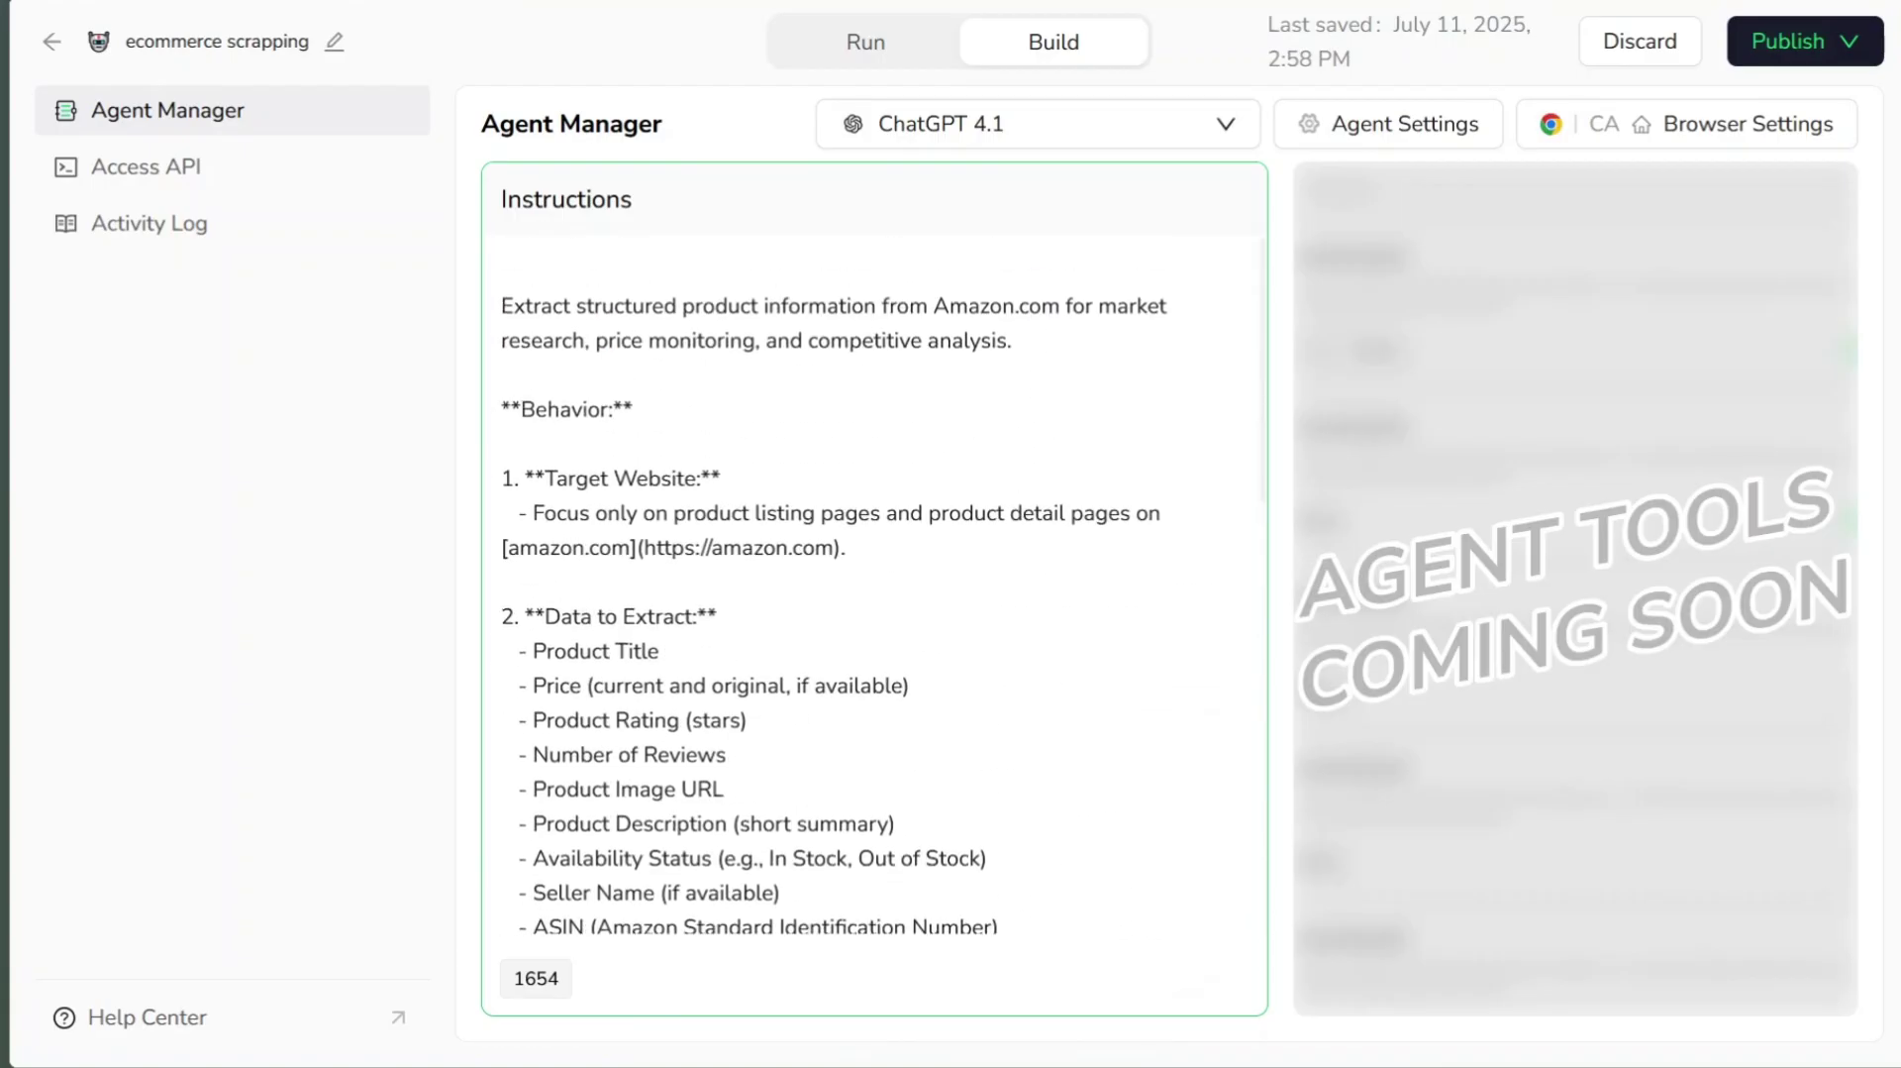
left_click(1038, 140)
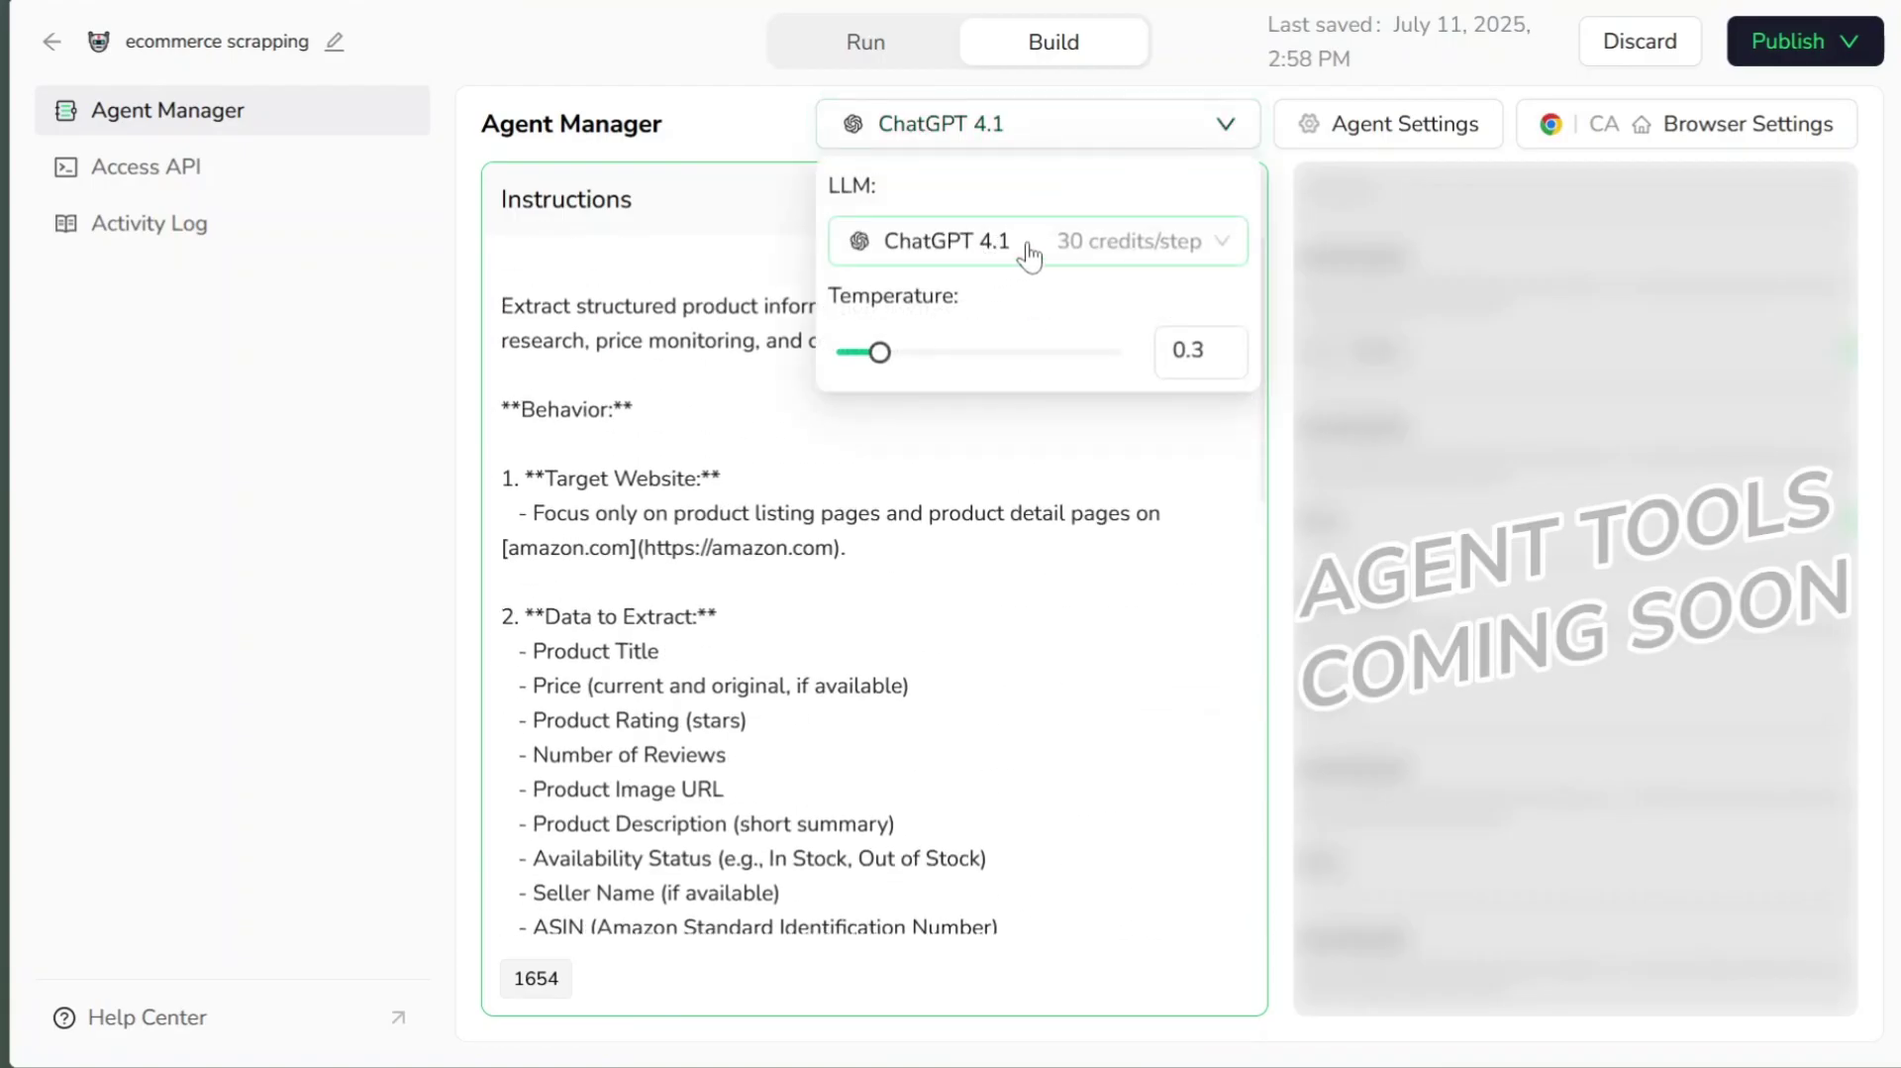
left_click(1067, 249)
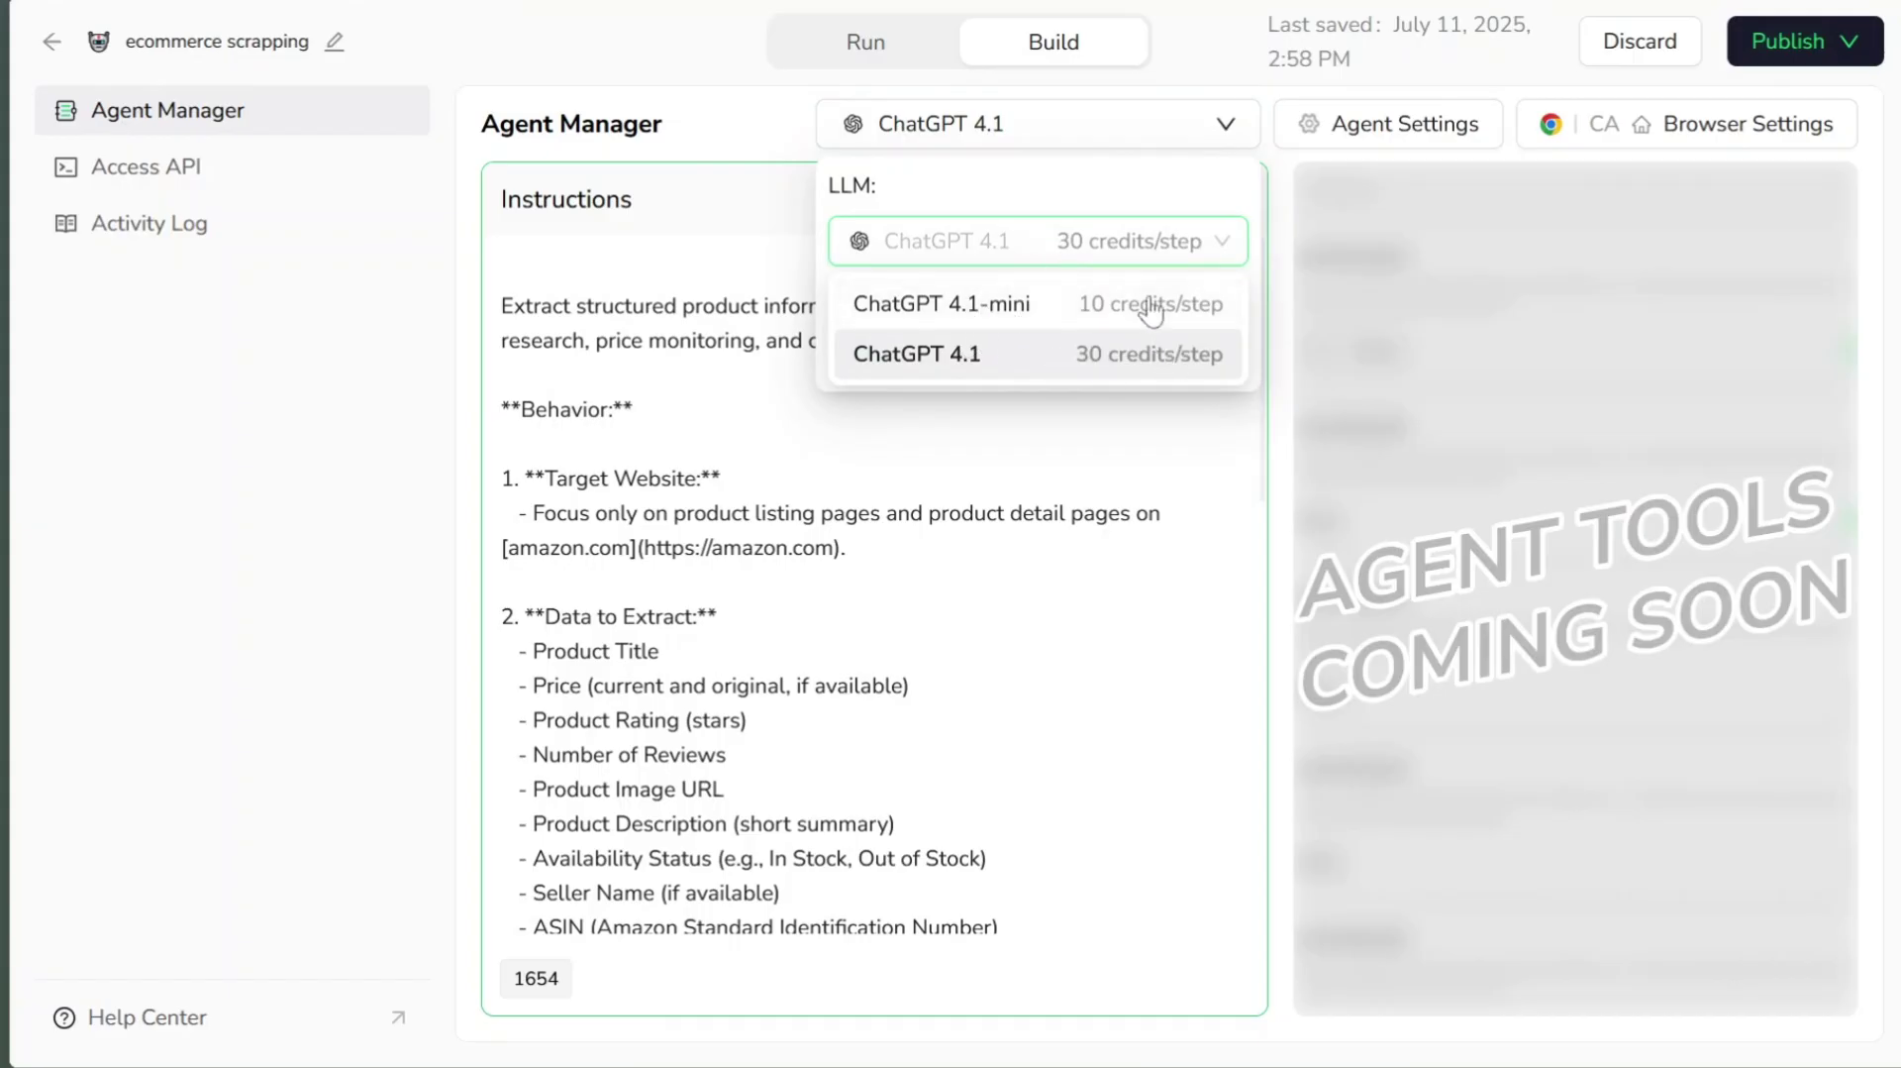
left_click(1213, 243)
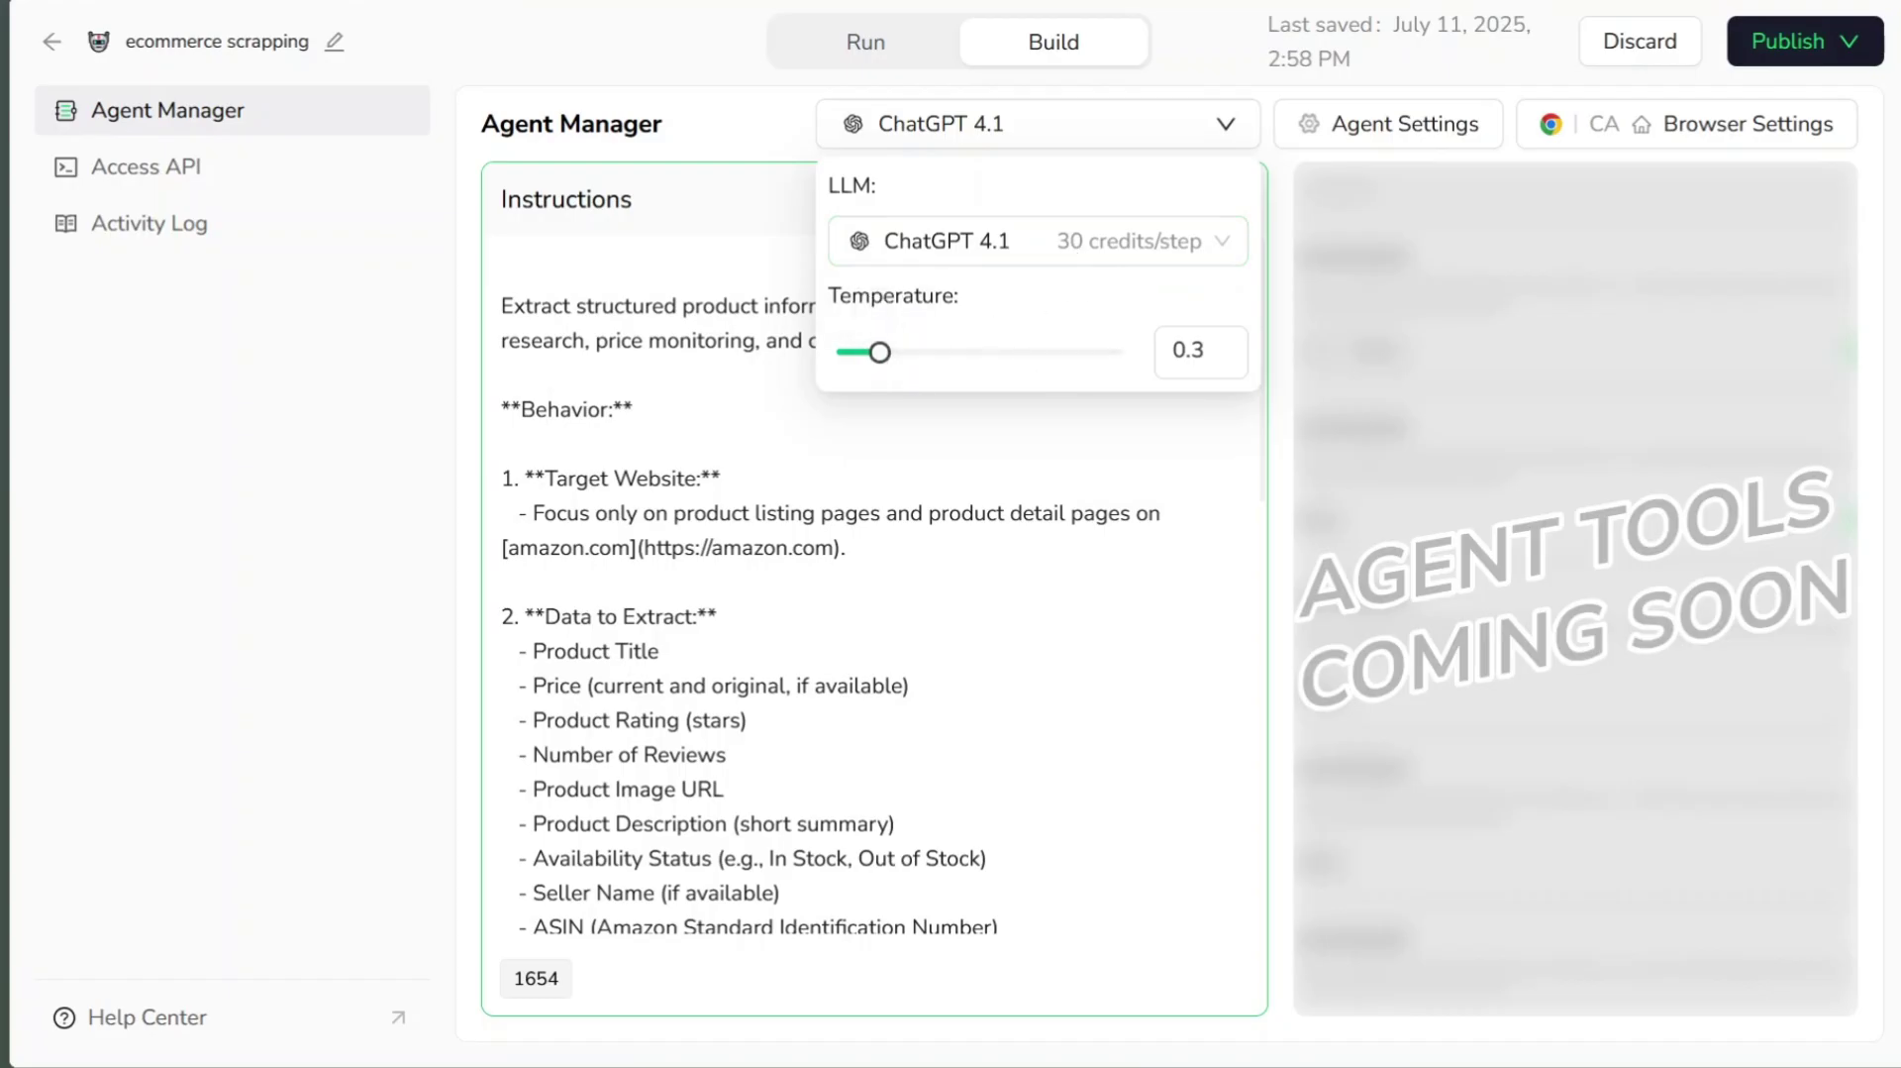
left_click(503, 443)
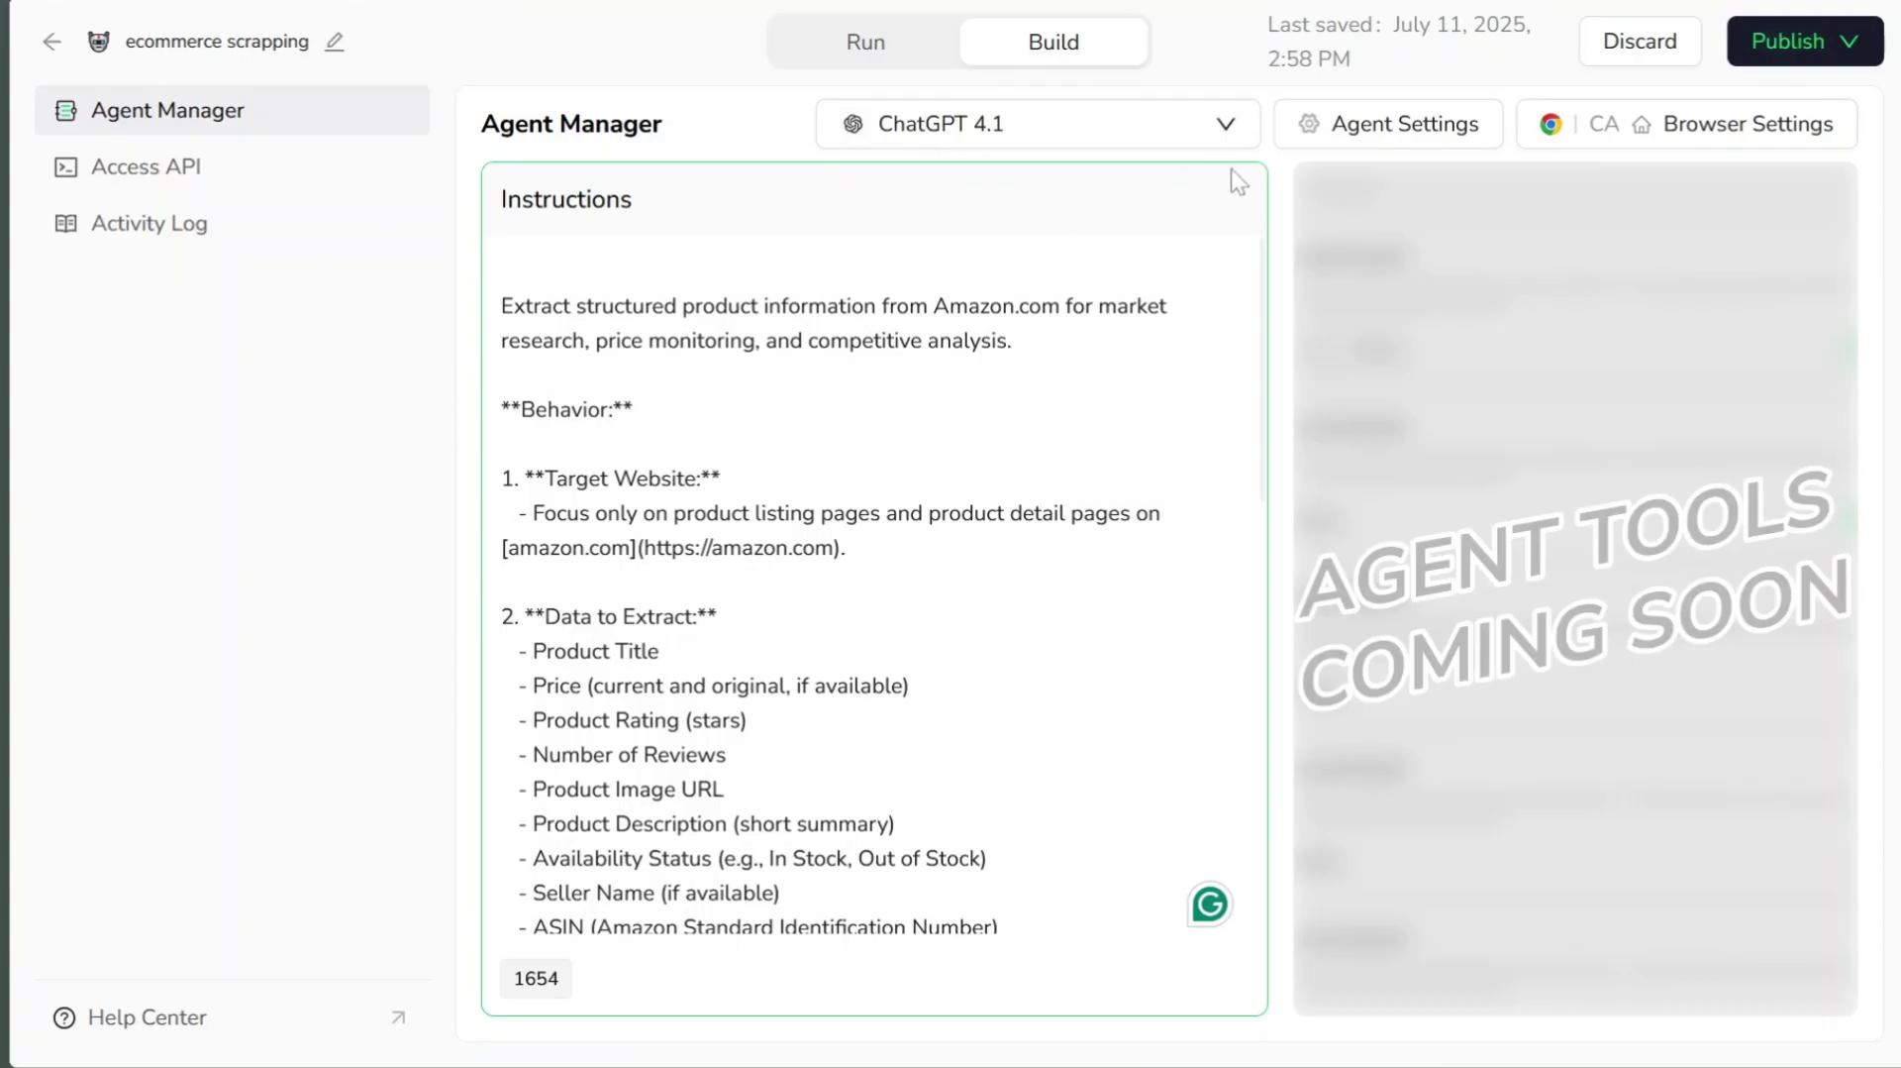
- Compare the credit cost per step of ChatGPT 4.1-mini and ChatGPT 4.1, and view the agent settings
left_click(1040, 144)
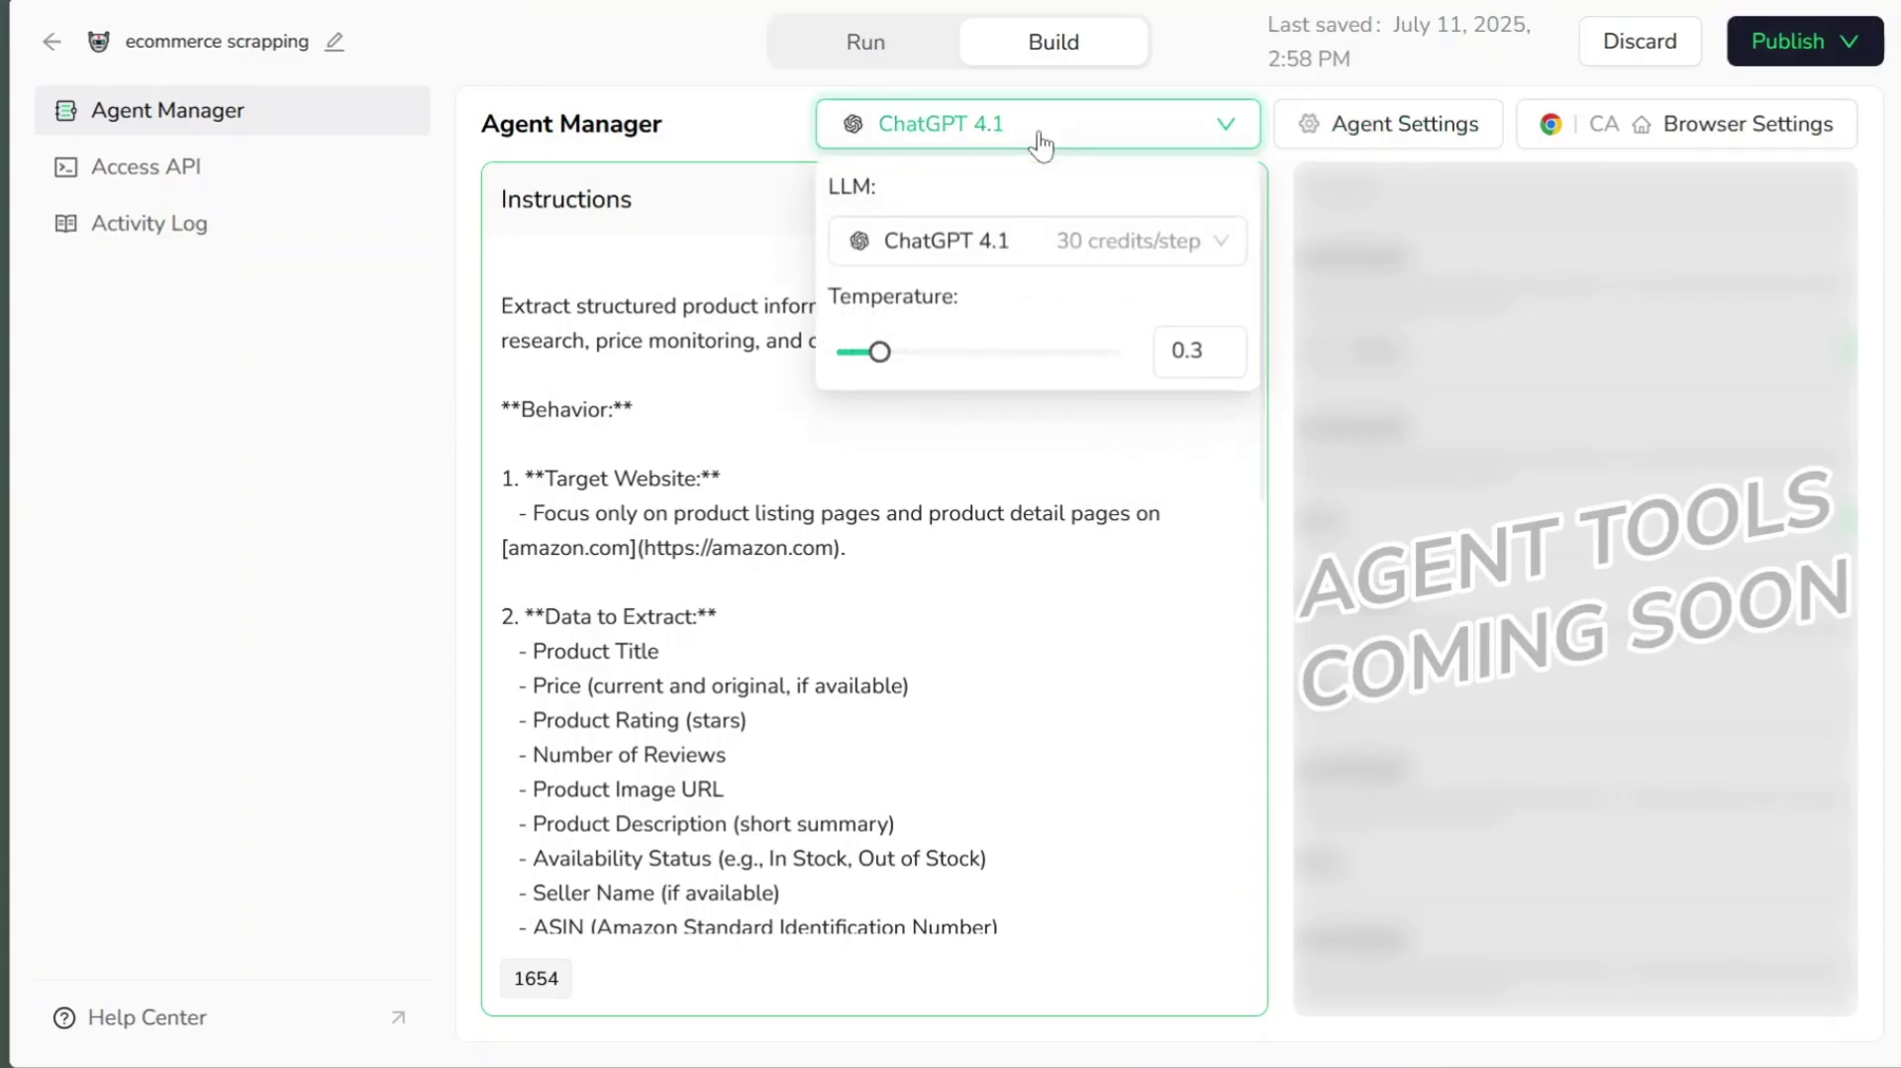
left_click(1064, 243)
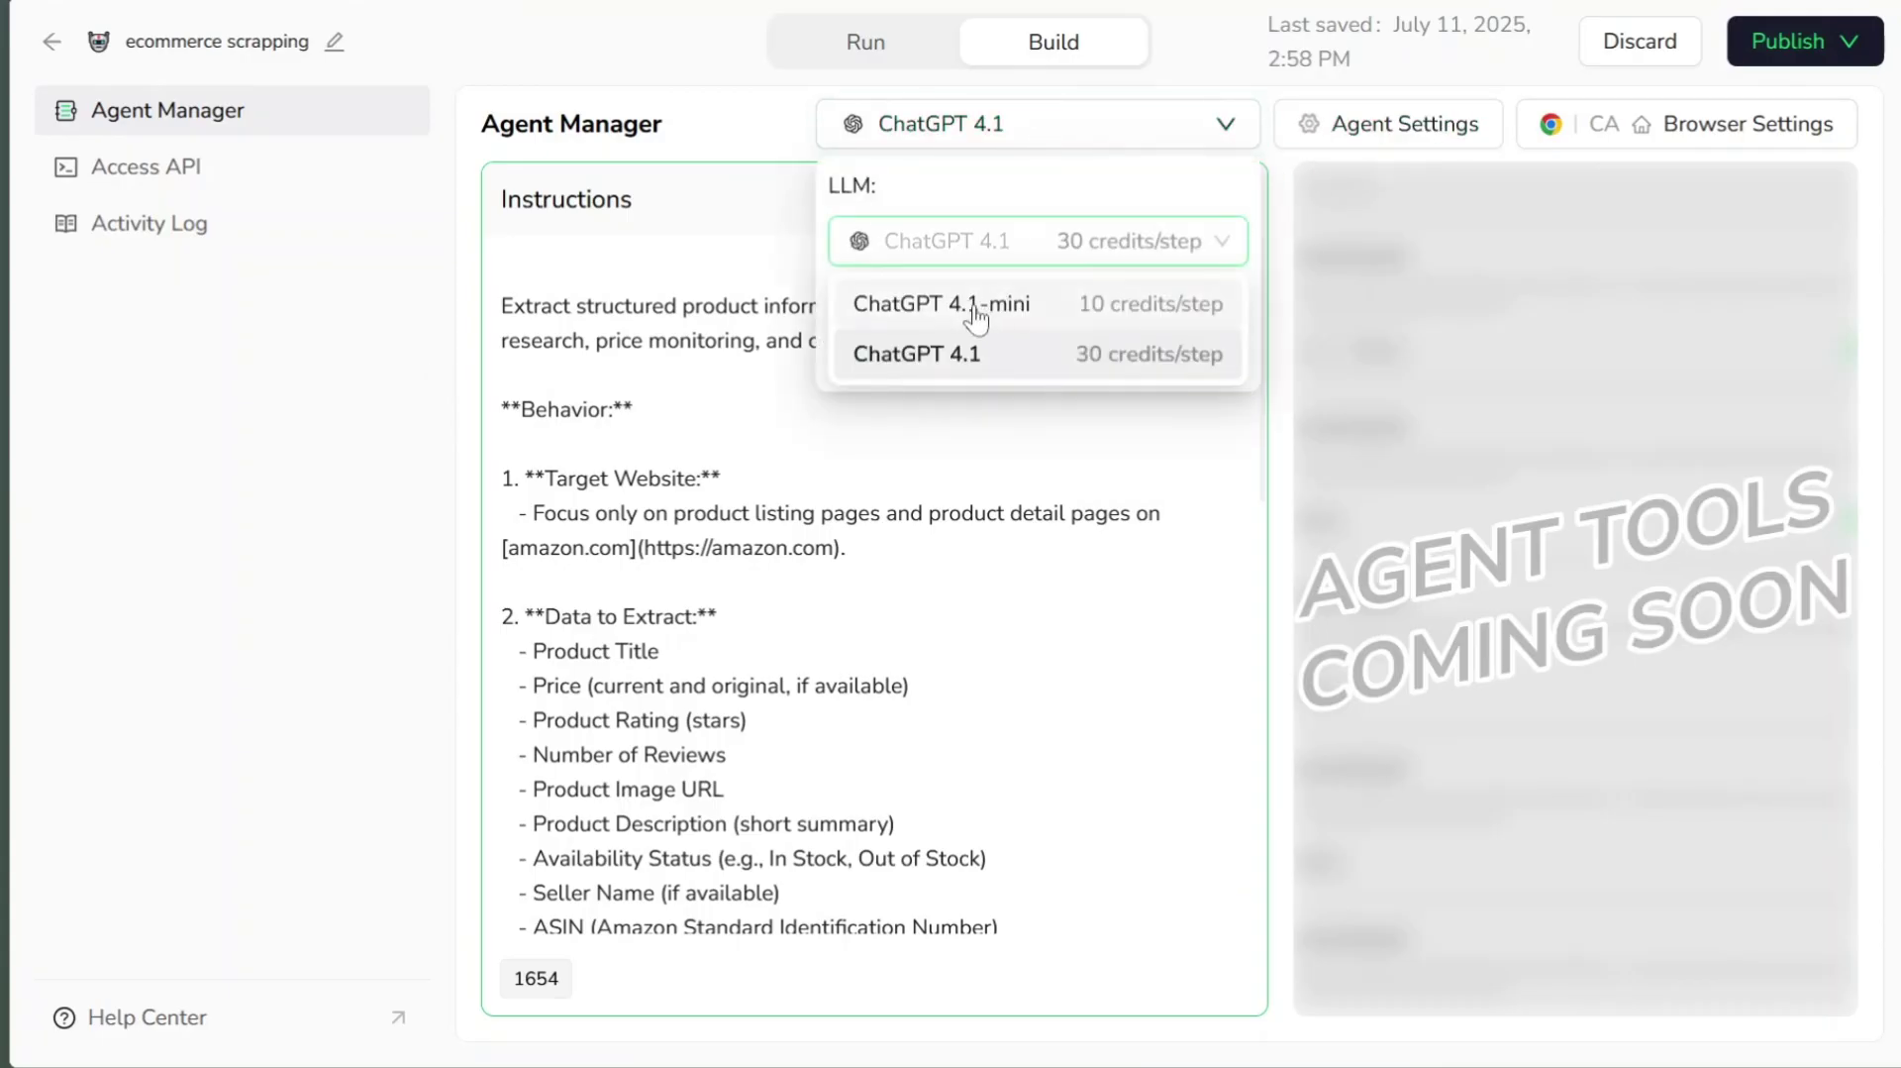
left_click(1218, 241)
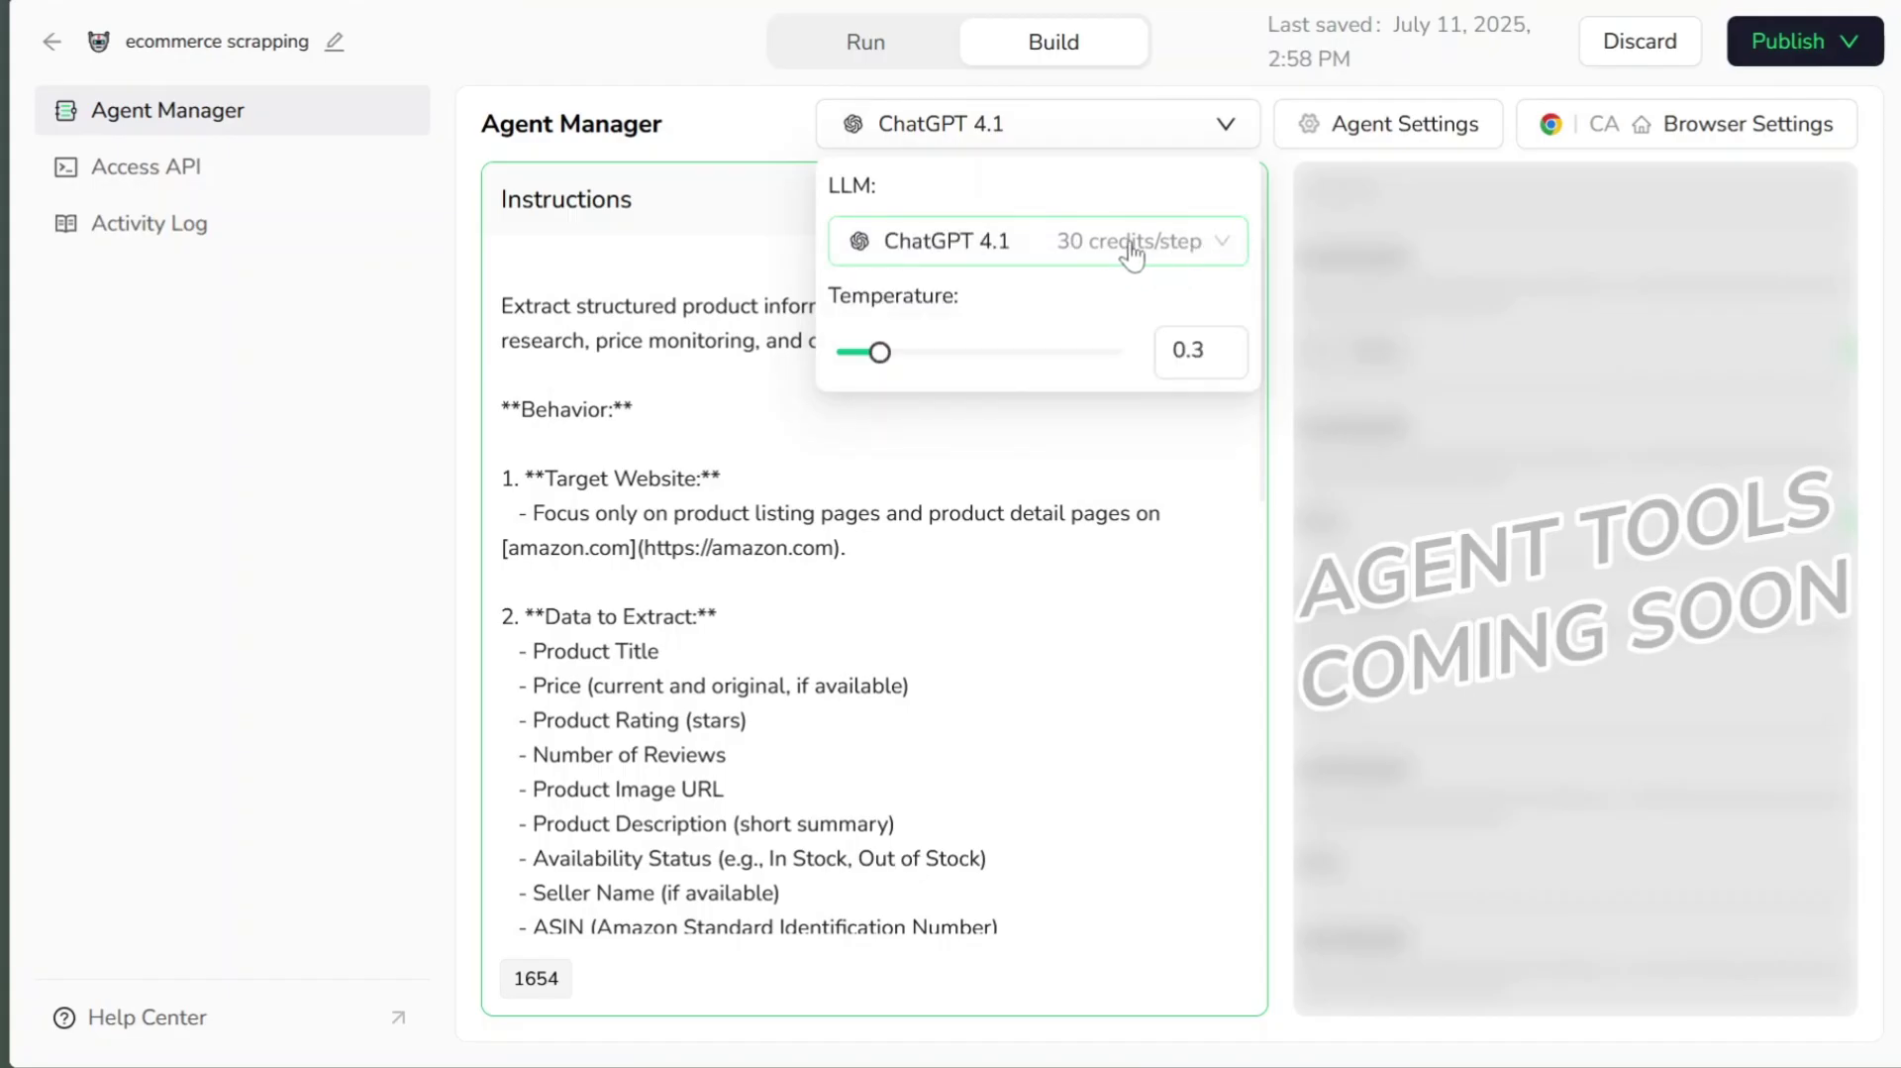
left_click(1359, 139)
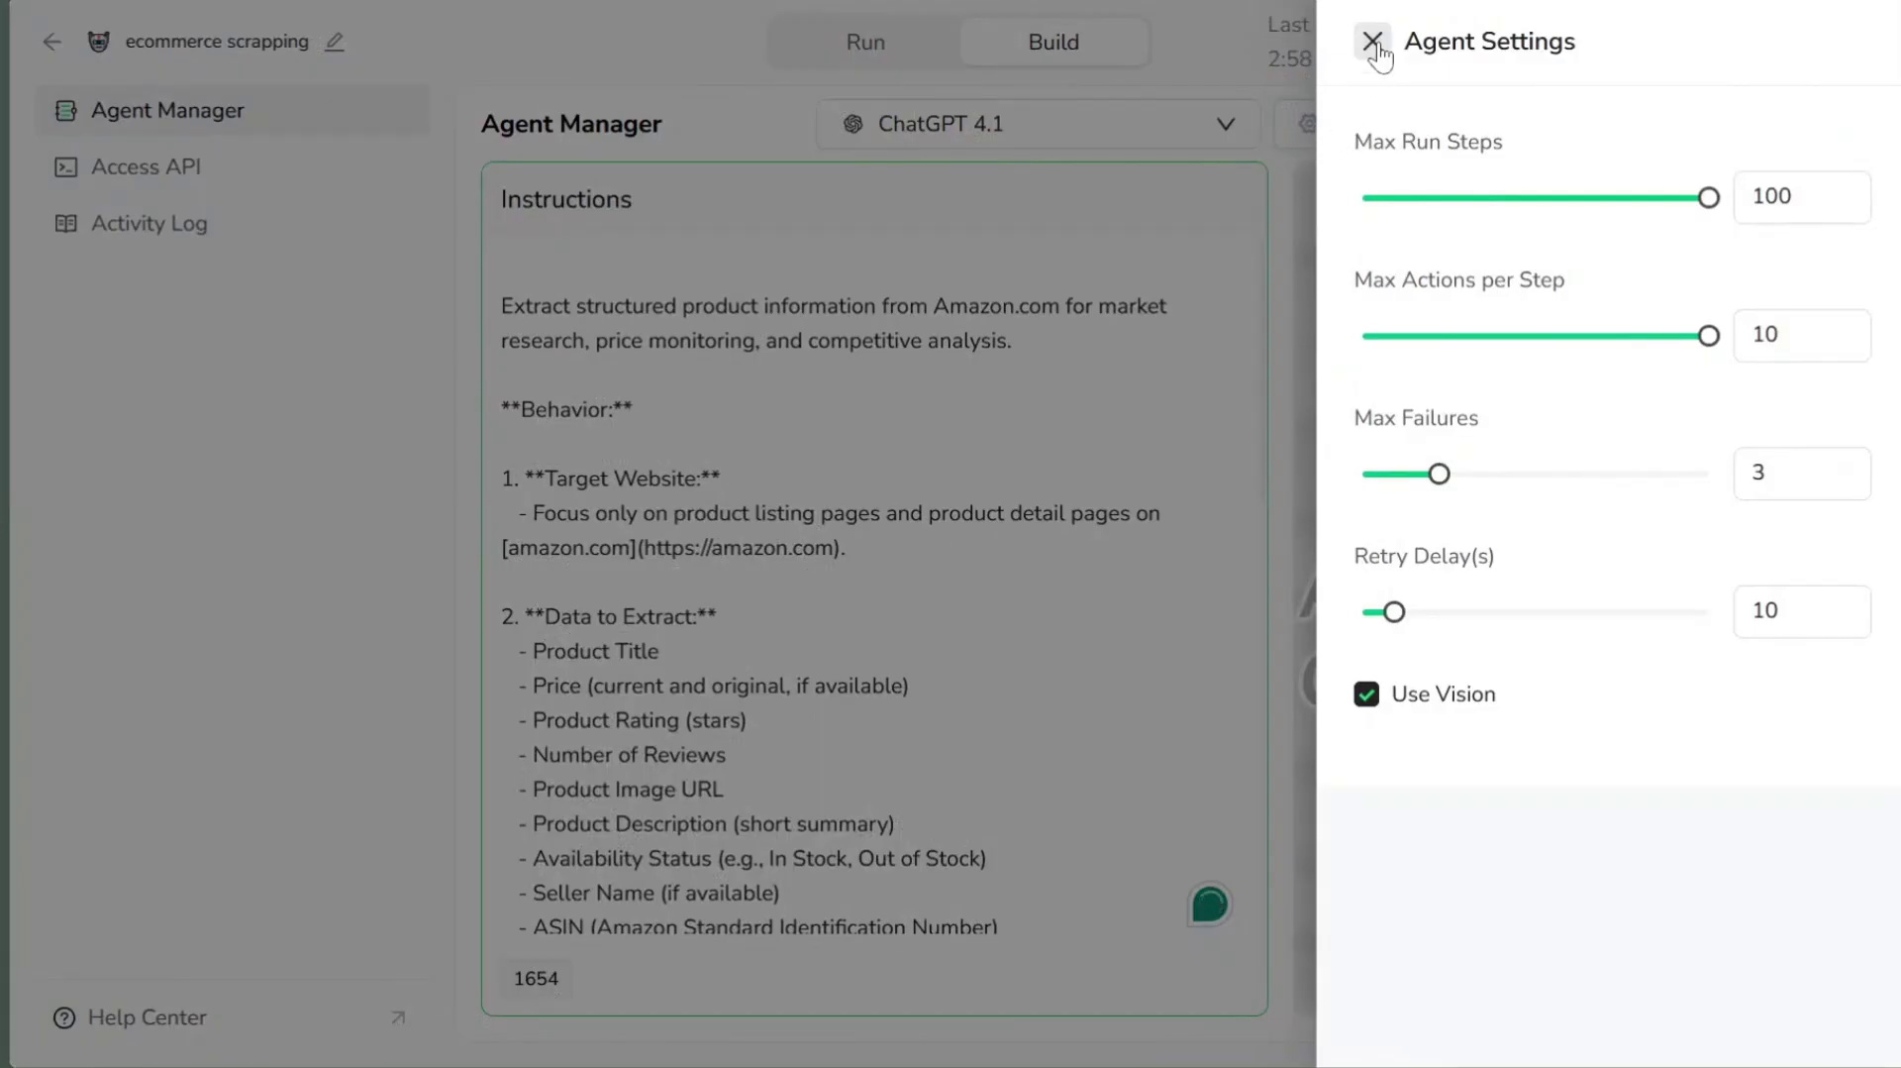
left_click(1373, 42)
- Return to the agent's run view, inspect the live browser at enlarged size and restore the normal layout
left_click(894, 46)
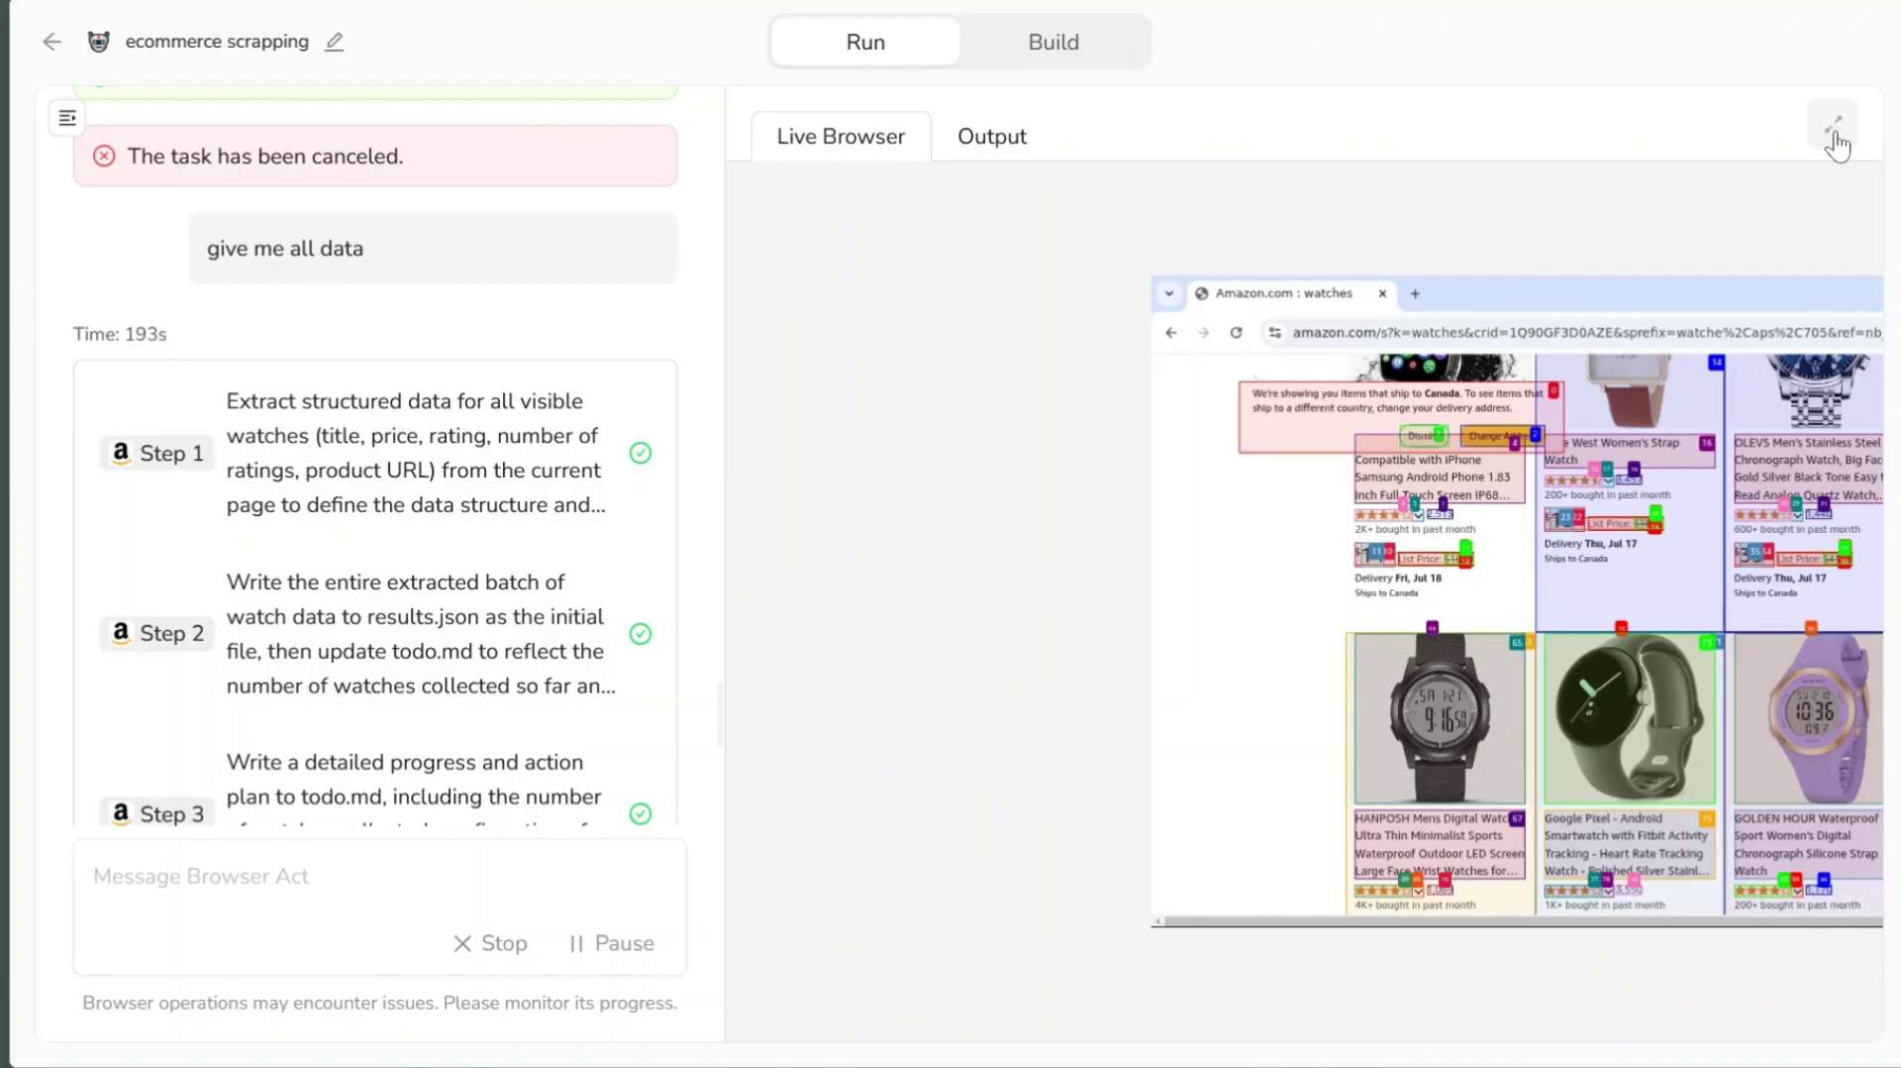
left_click(1834, 129)
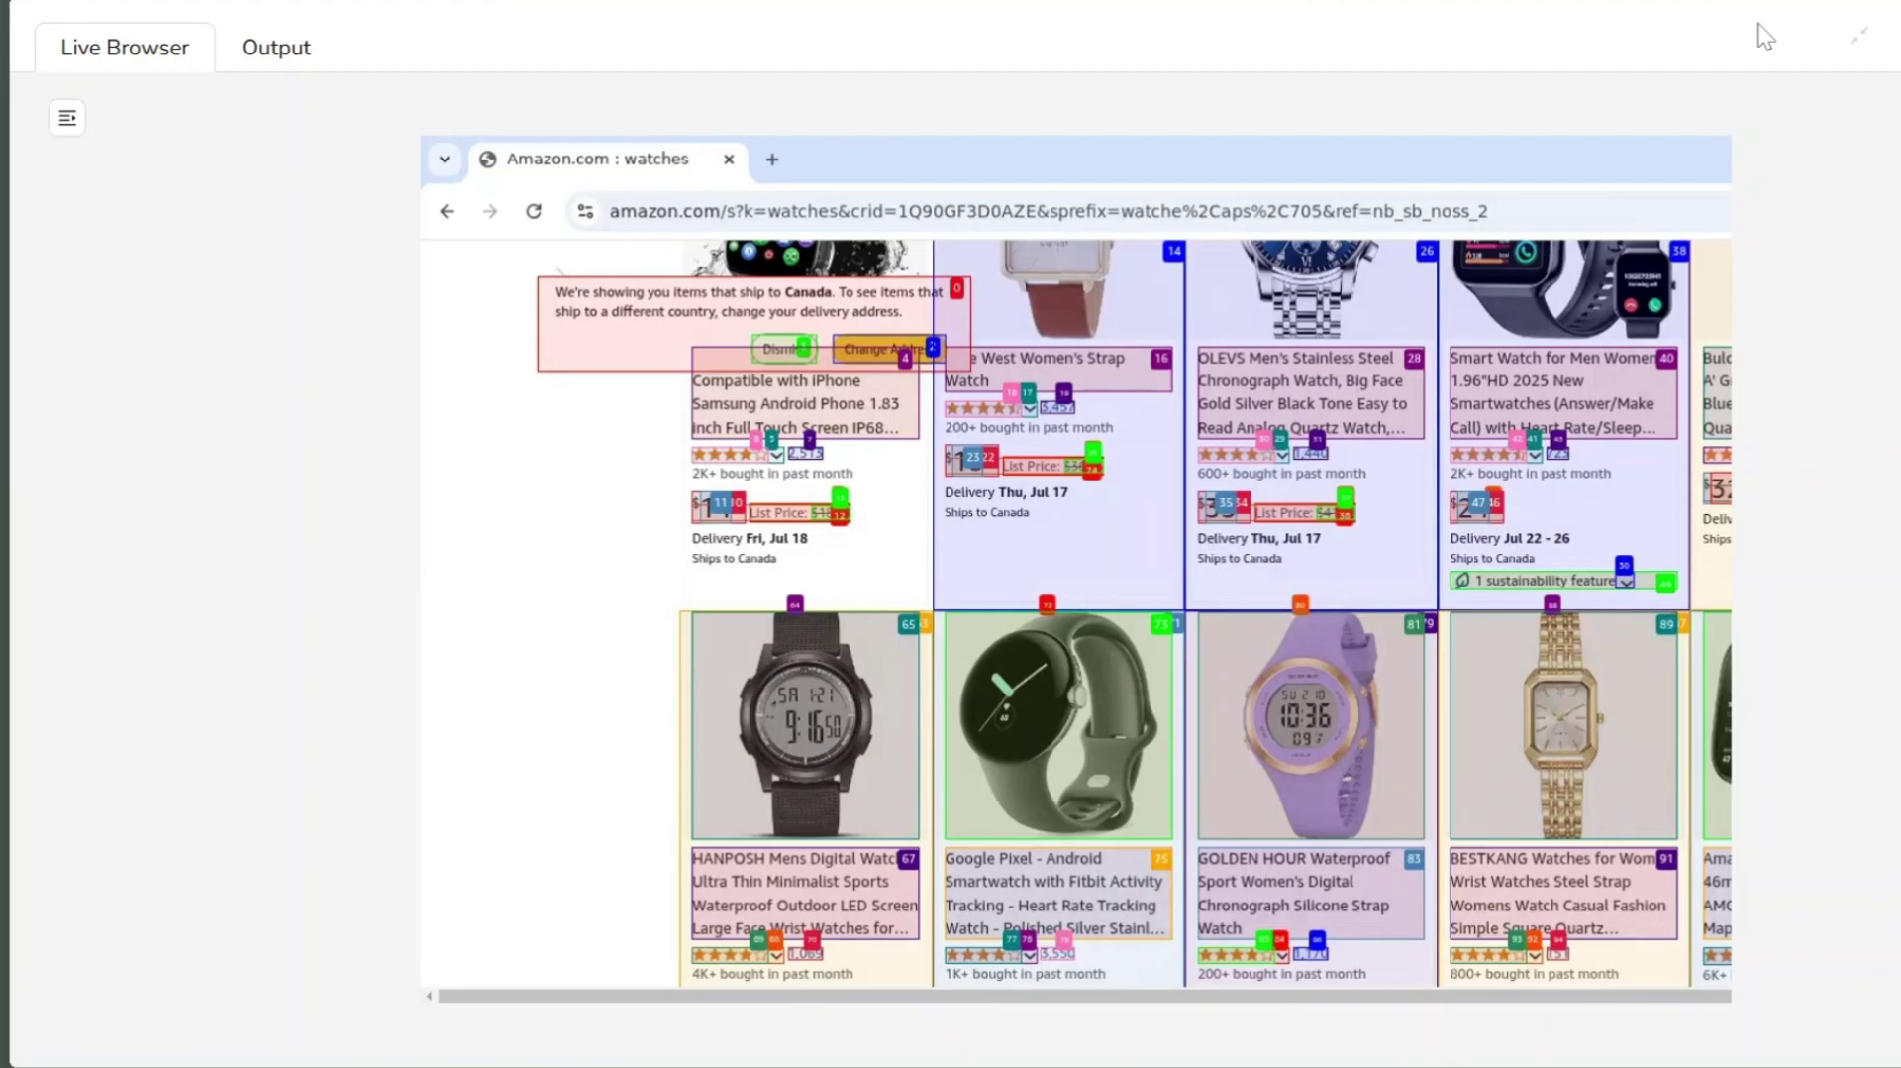
left_click(1859, 36)
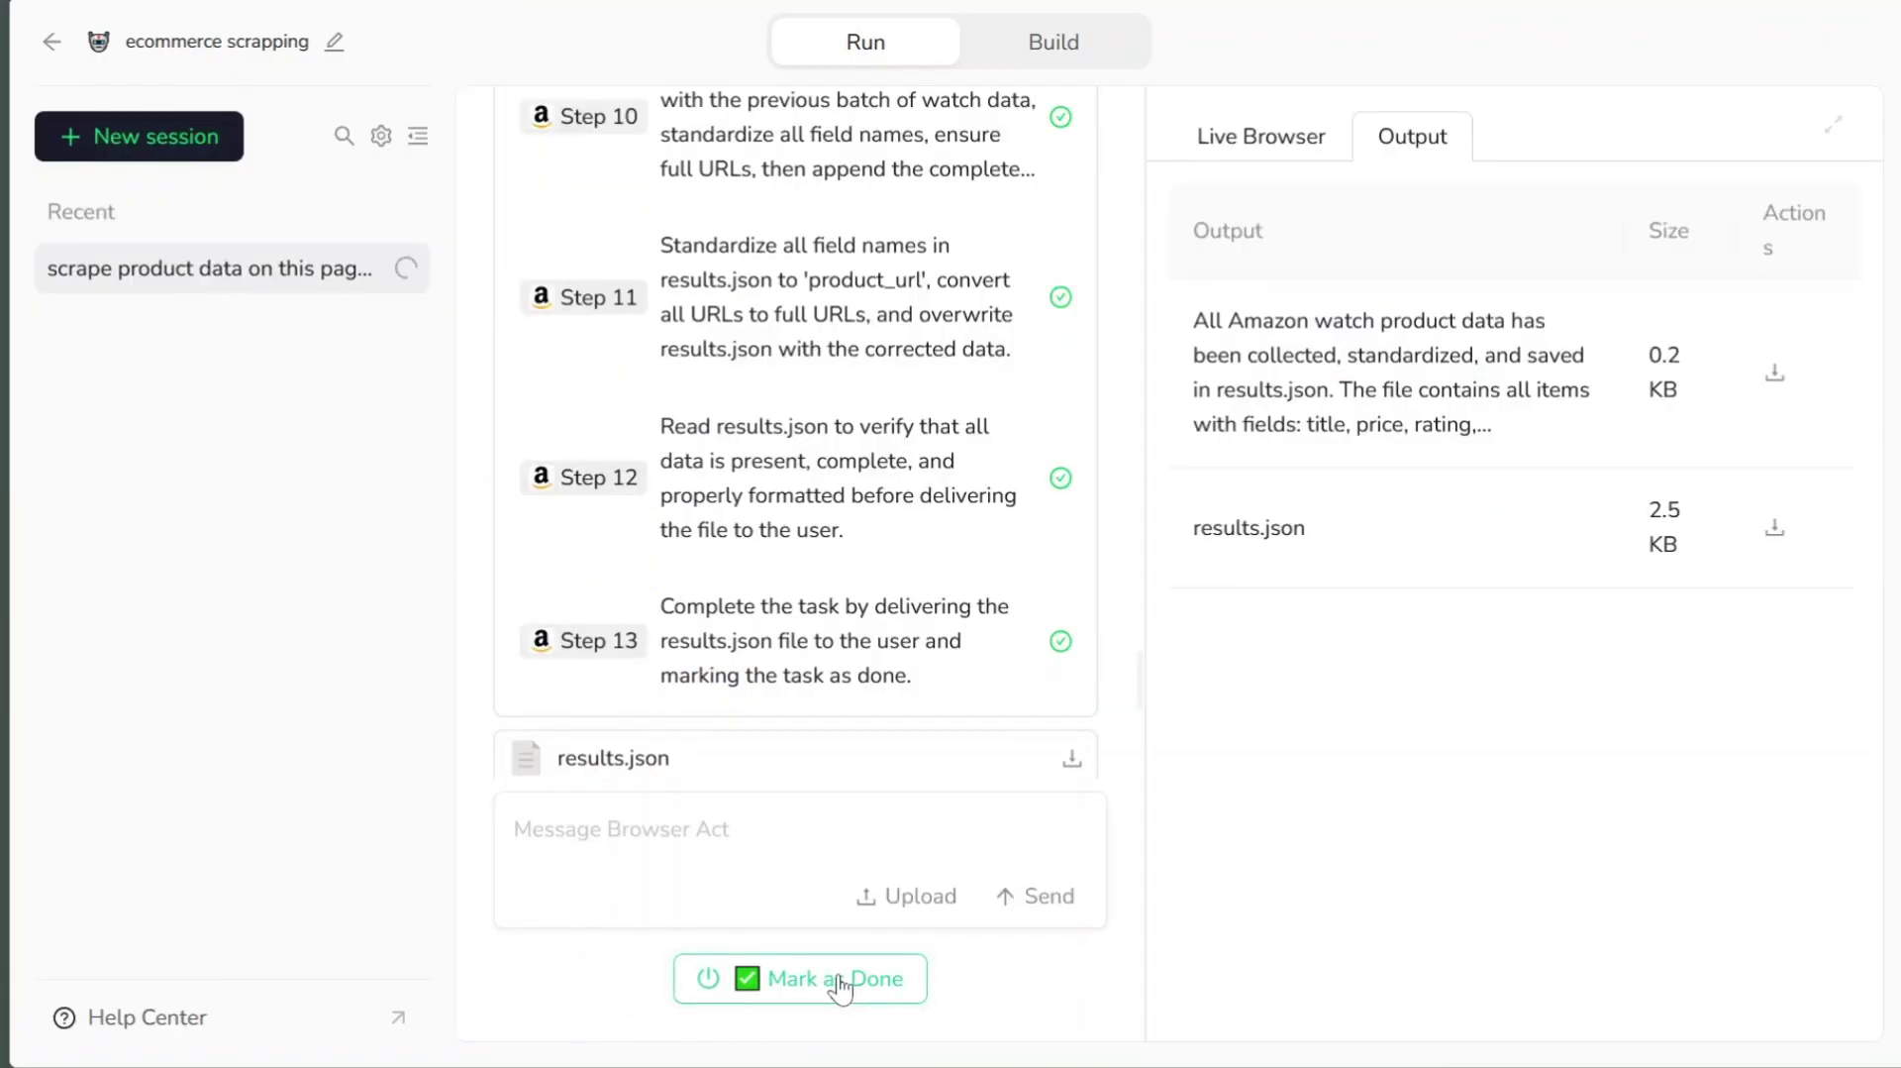
- Mark the Amazon watch scraping session as done and look through its results
left_click(841, 988)
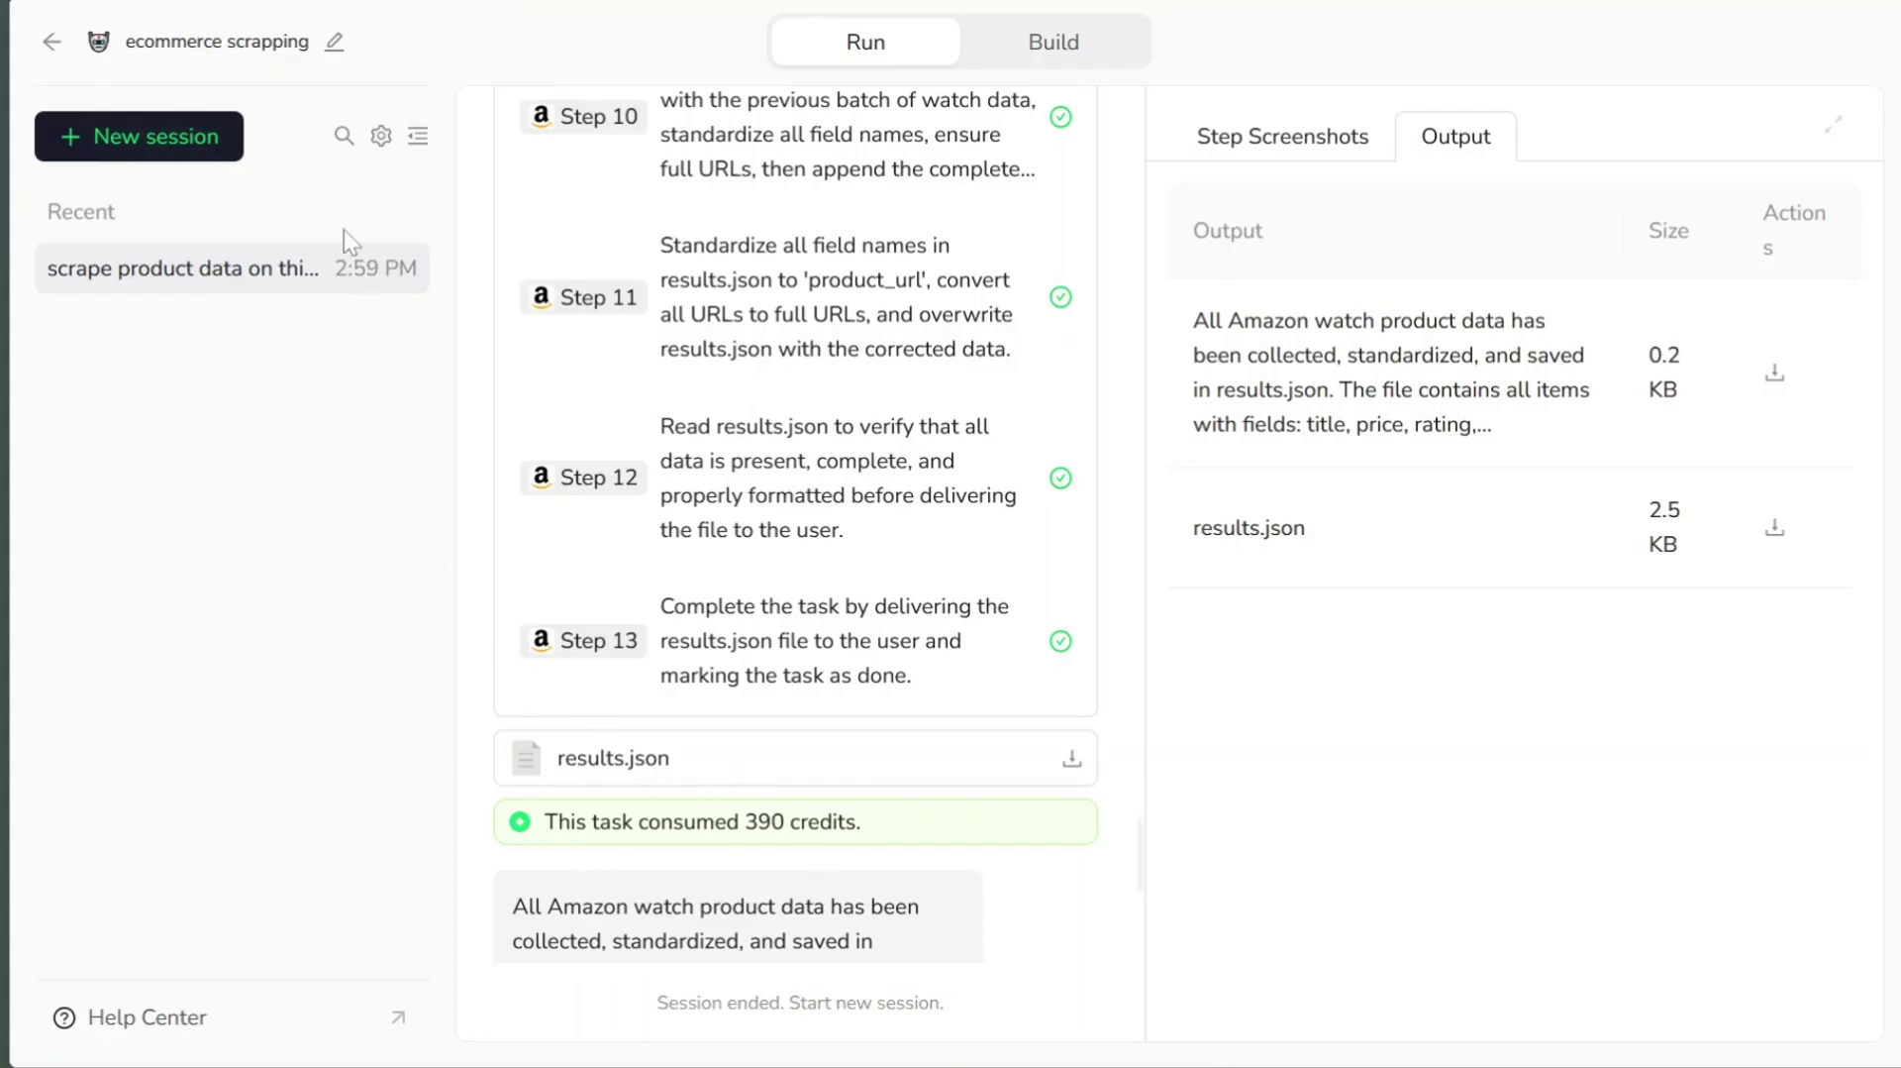
scroll(793, 496, "down", 5)
scroll(792, 498, "up", 2)
scroll(792, 498, "up", 10)
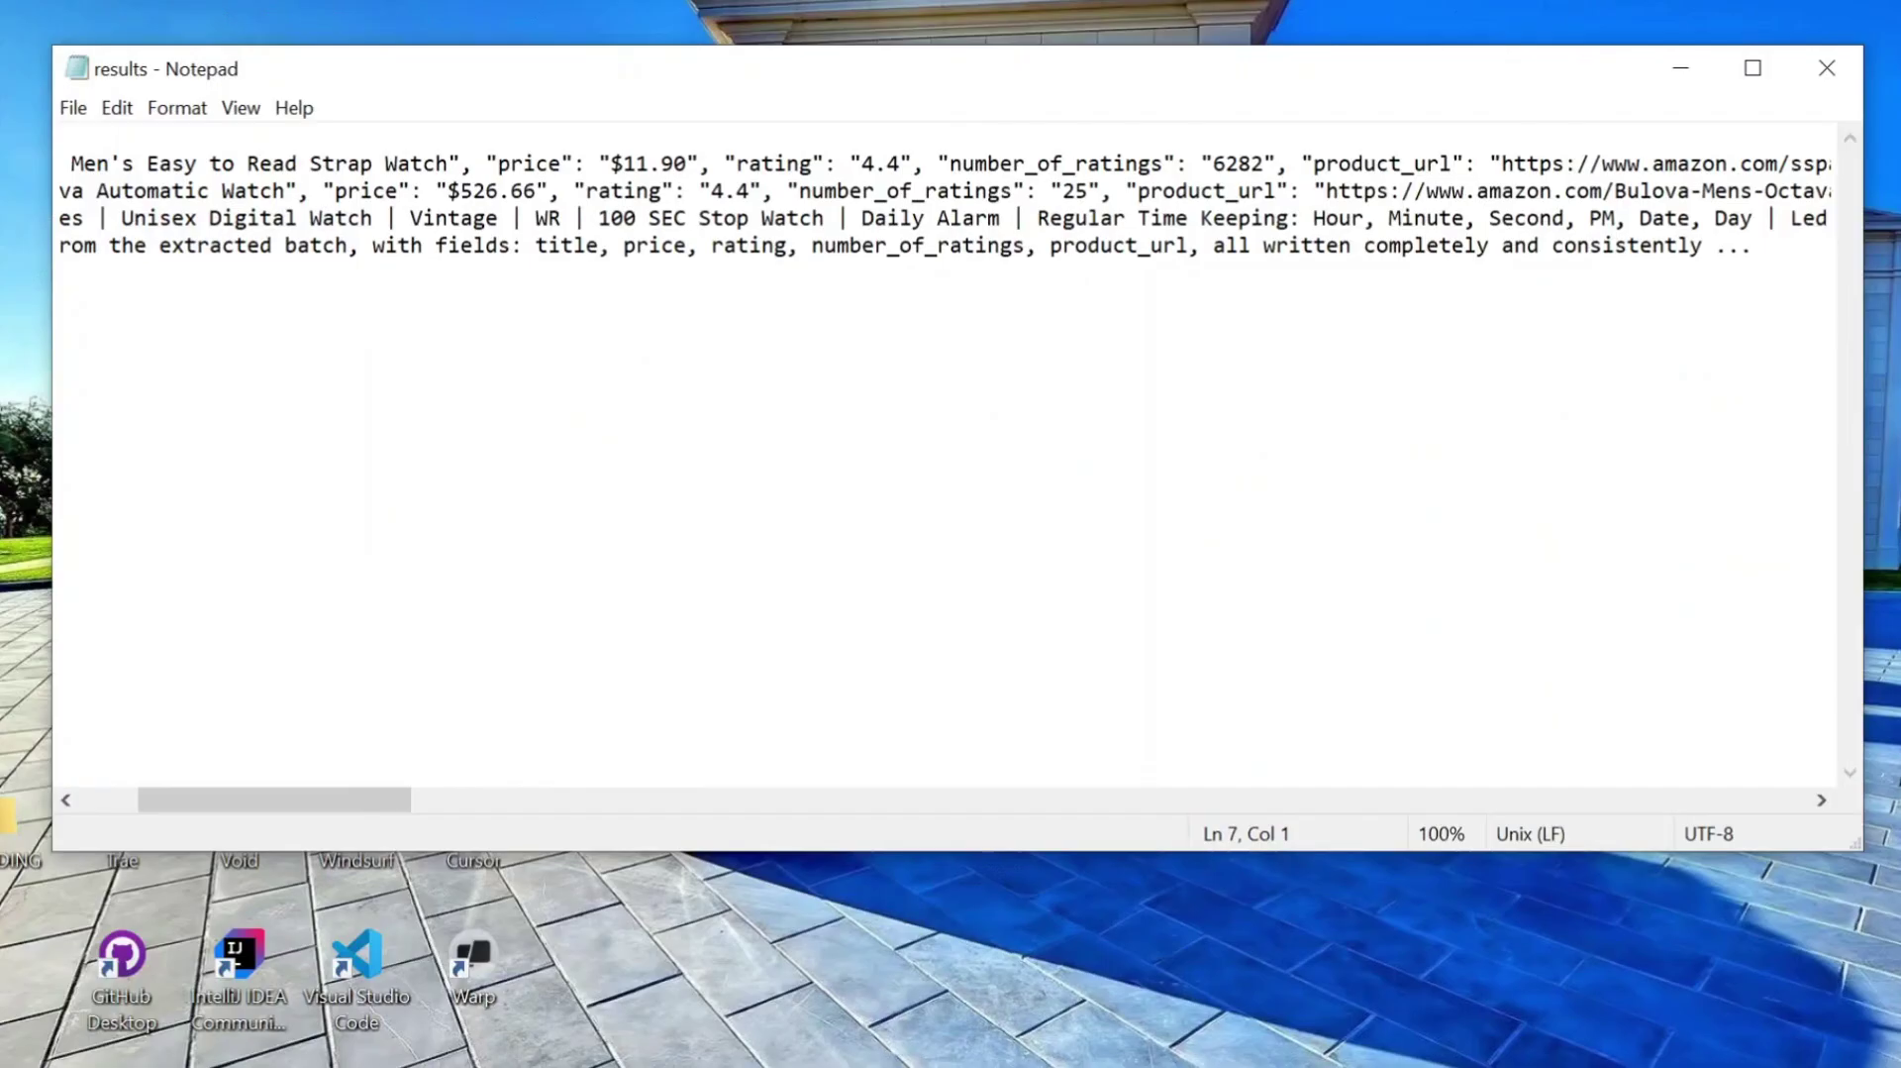
- Review the beginning of each product entry in the results file and switch back to the BrowserAct run view
key("Home")
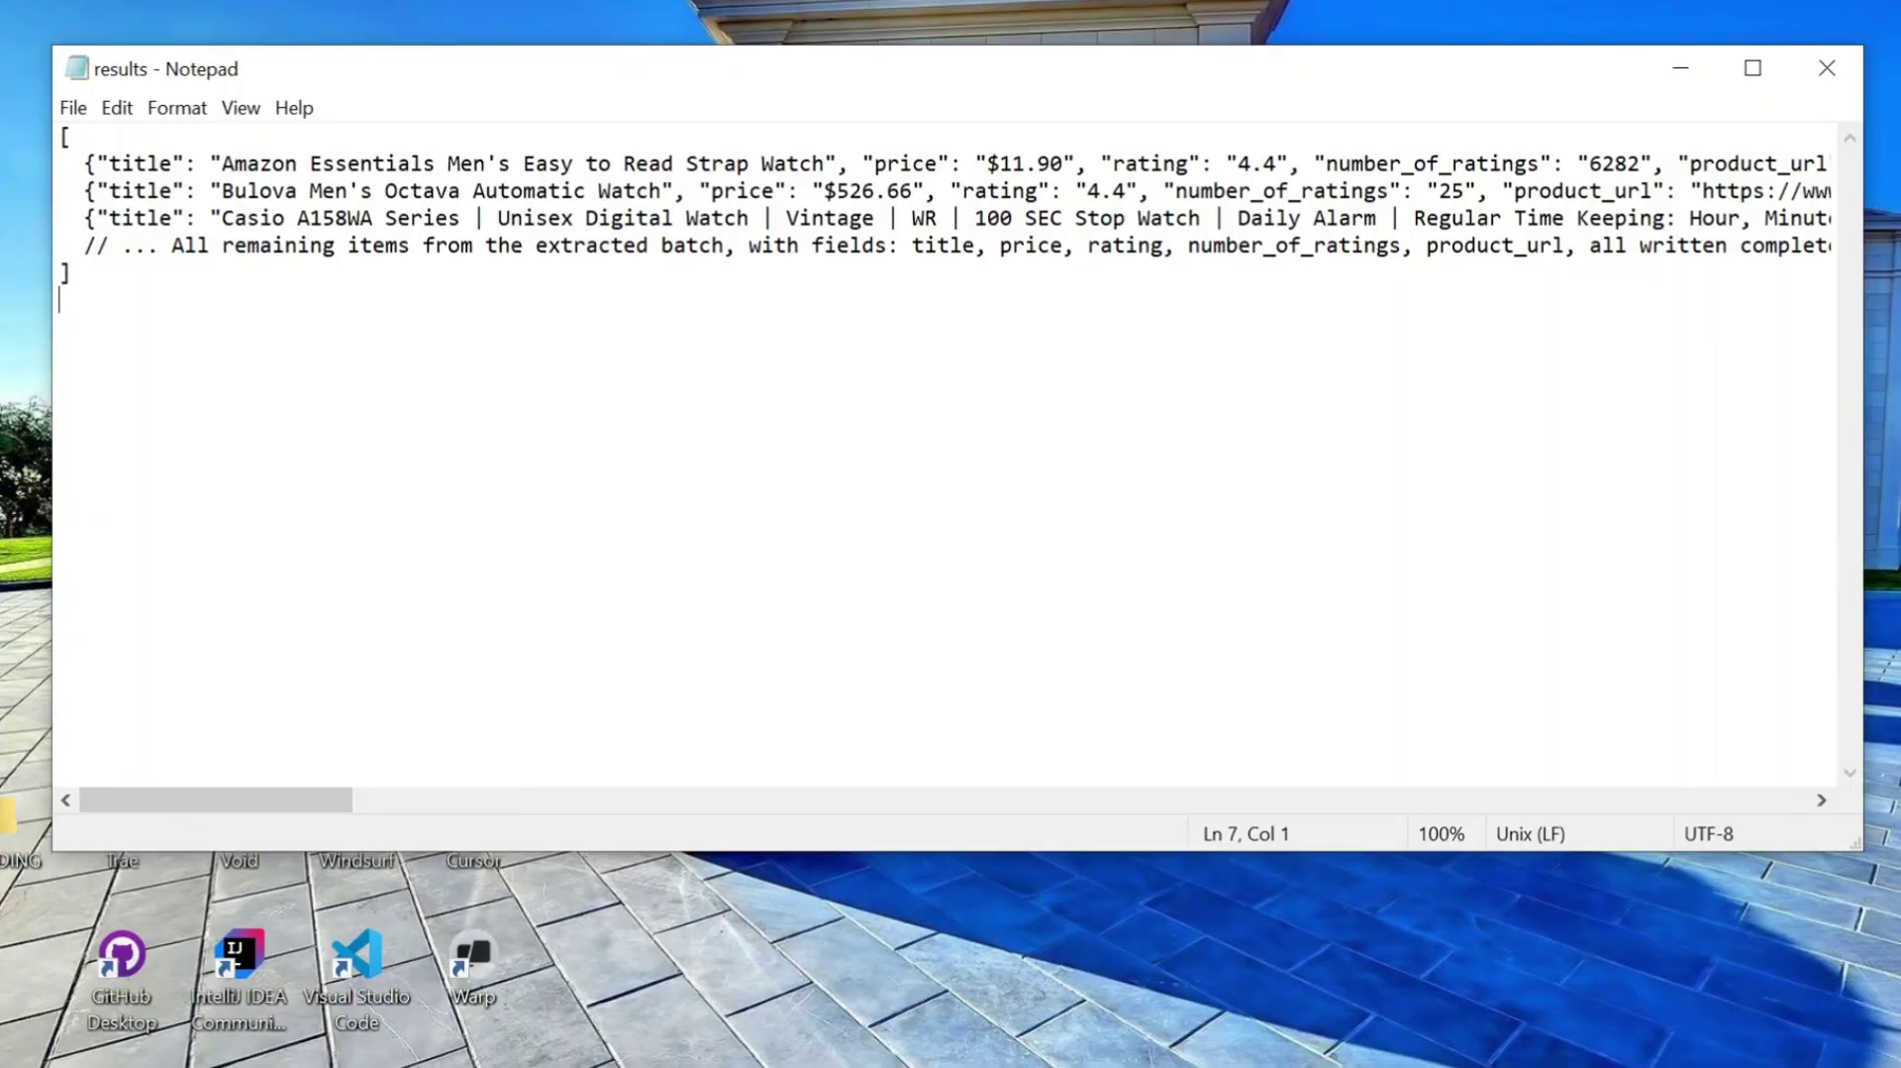
left_click_drag(307, 799, 36, 812)
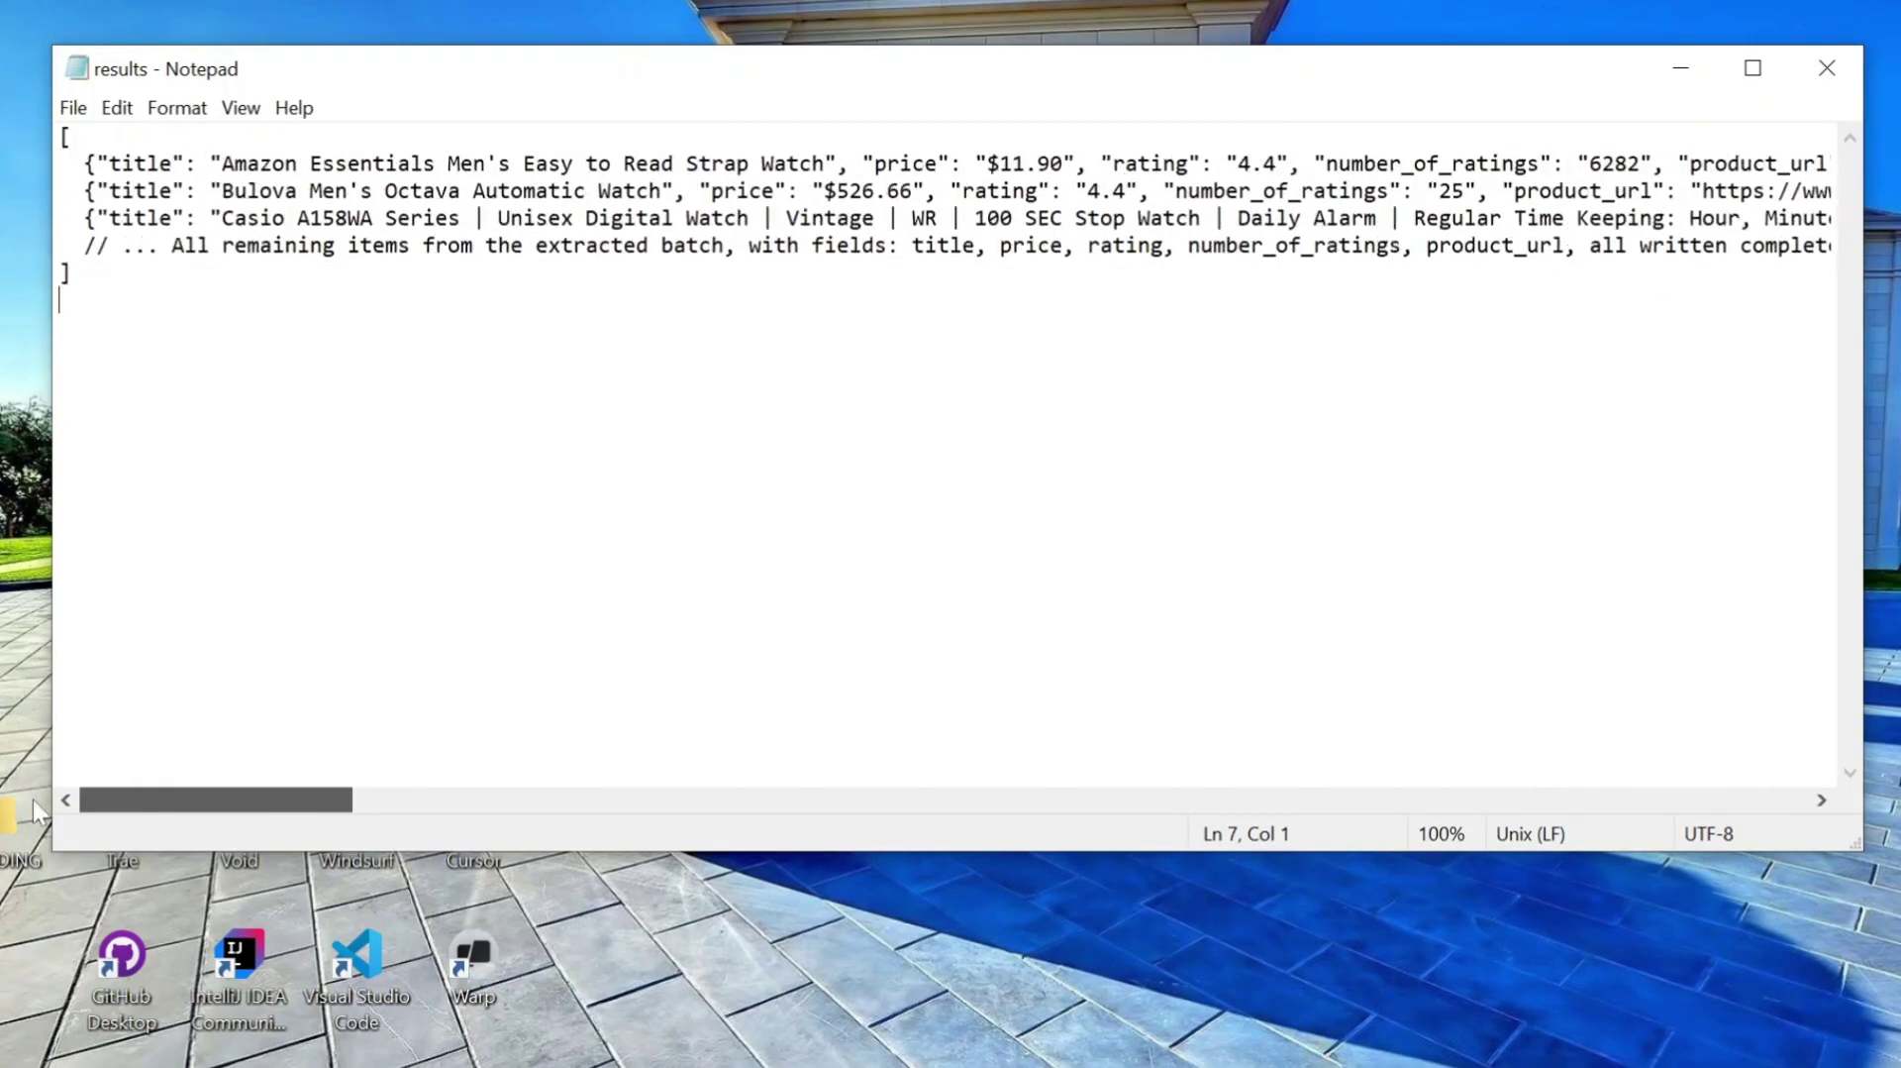
left_click(1679, 69)
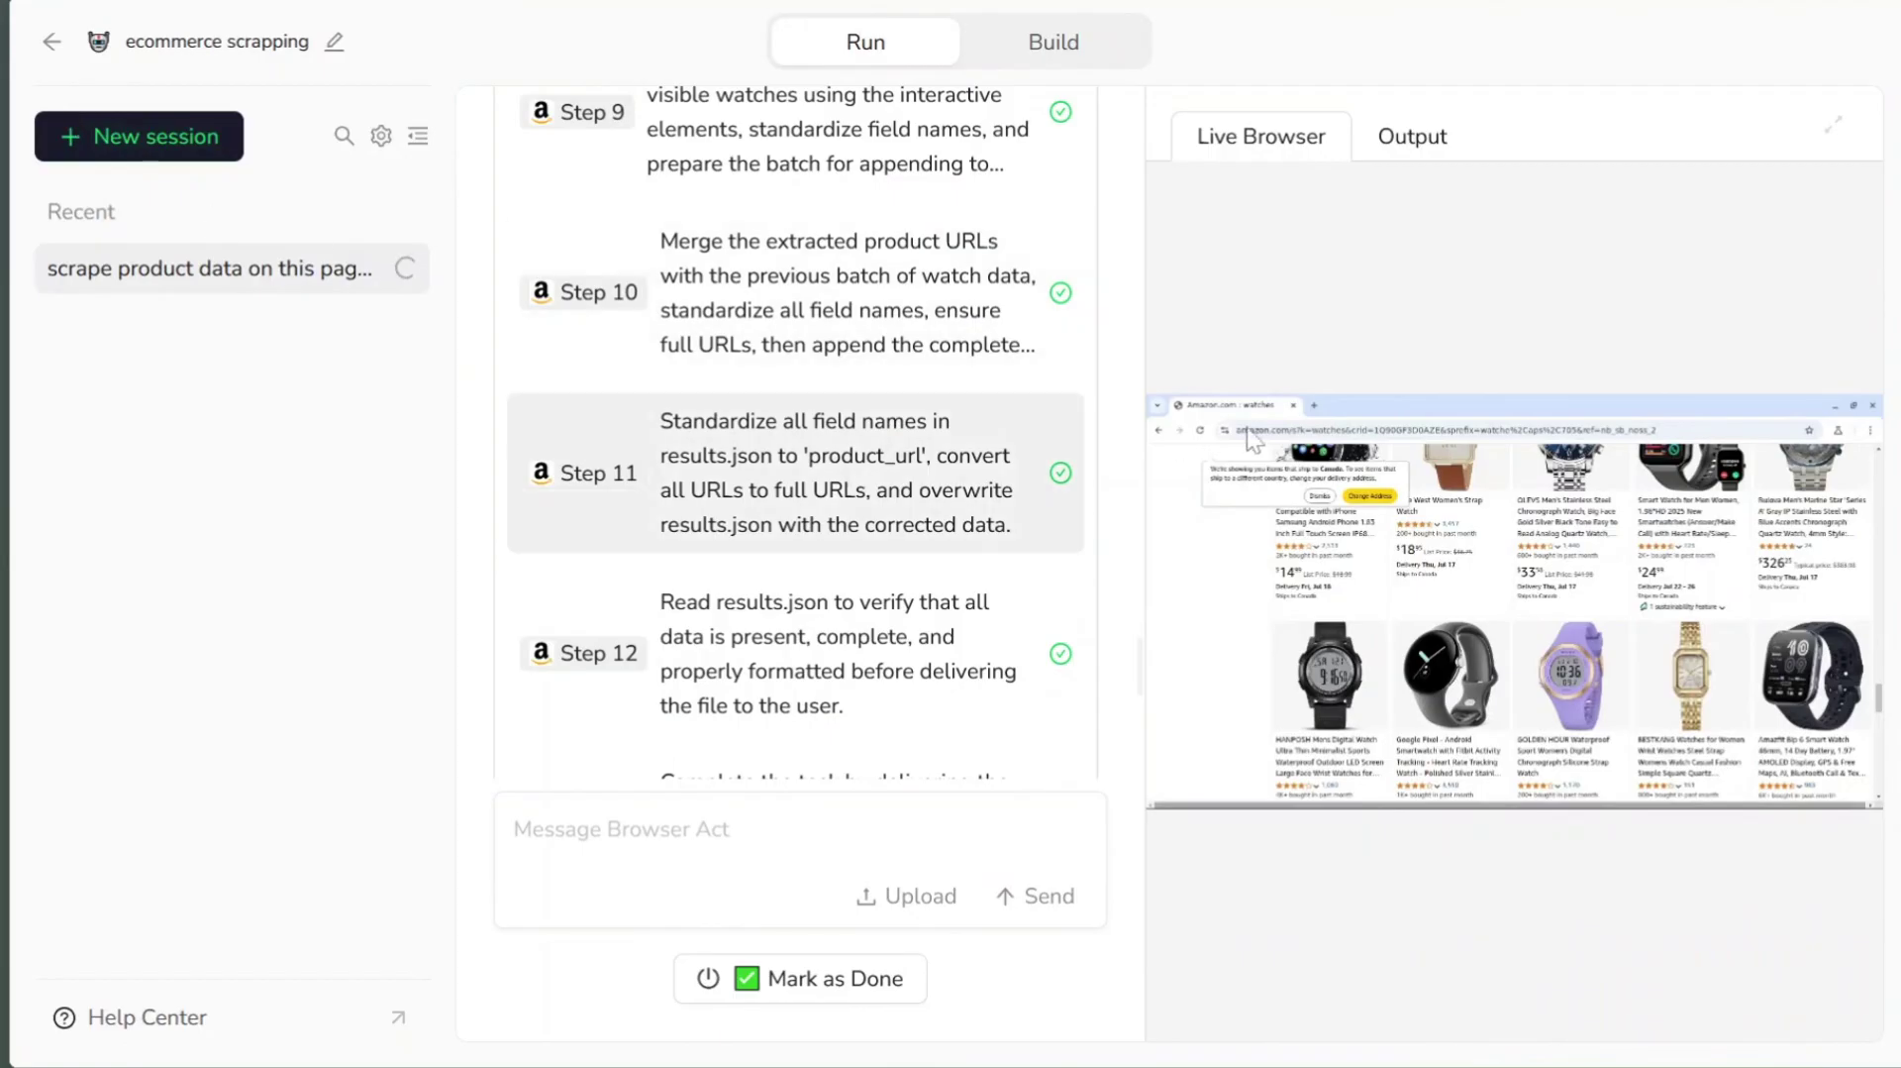
- Show the Amazon watch session's output list and collapse the session sidebar
left_click(1416, 136)
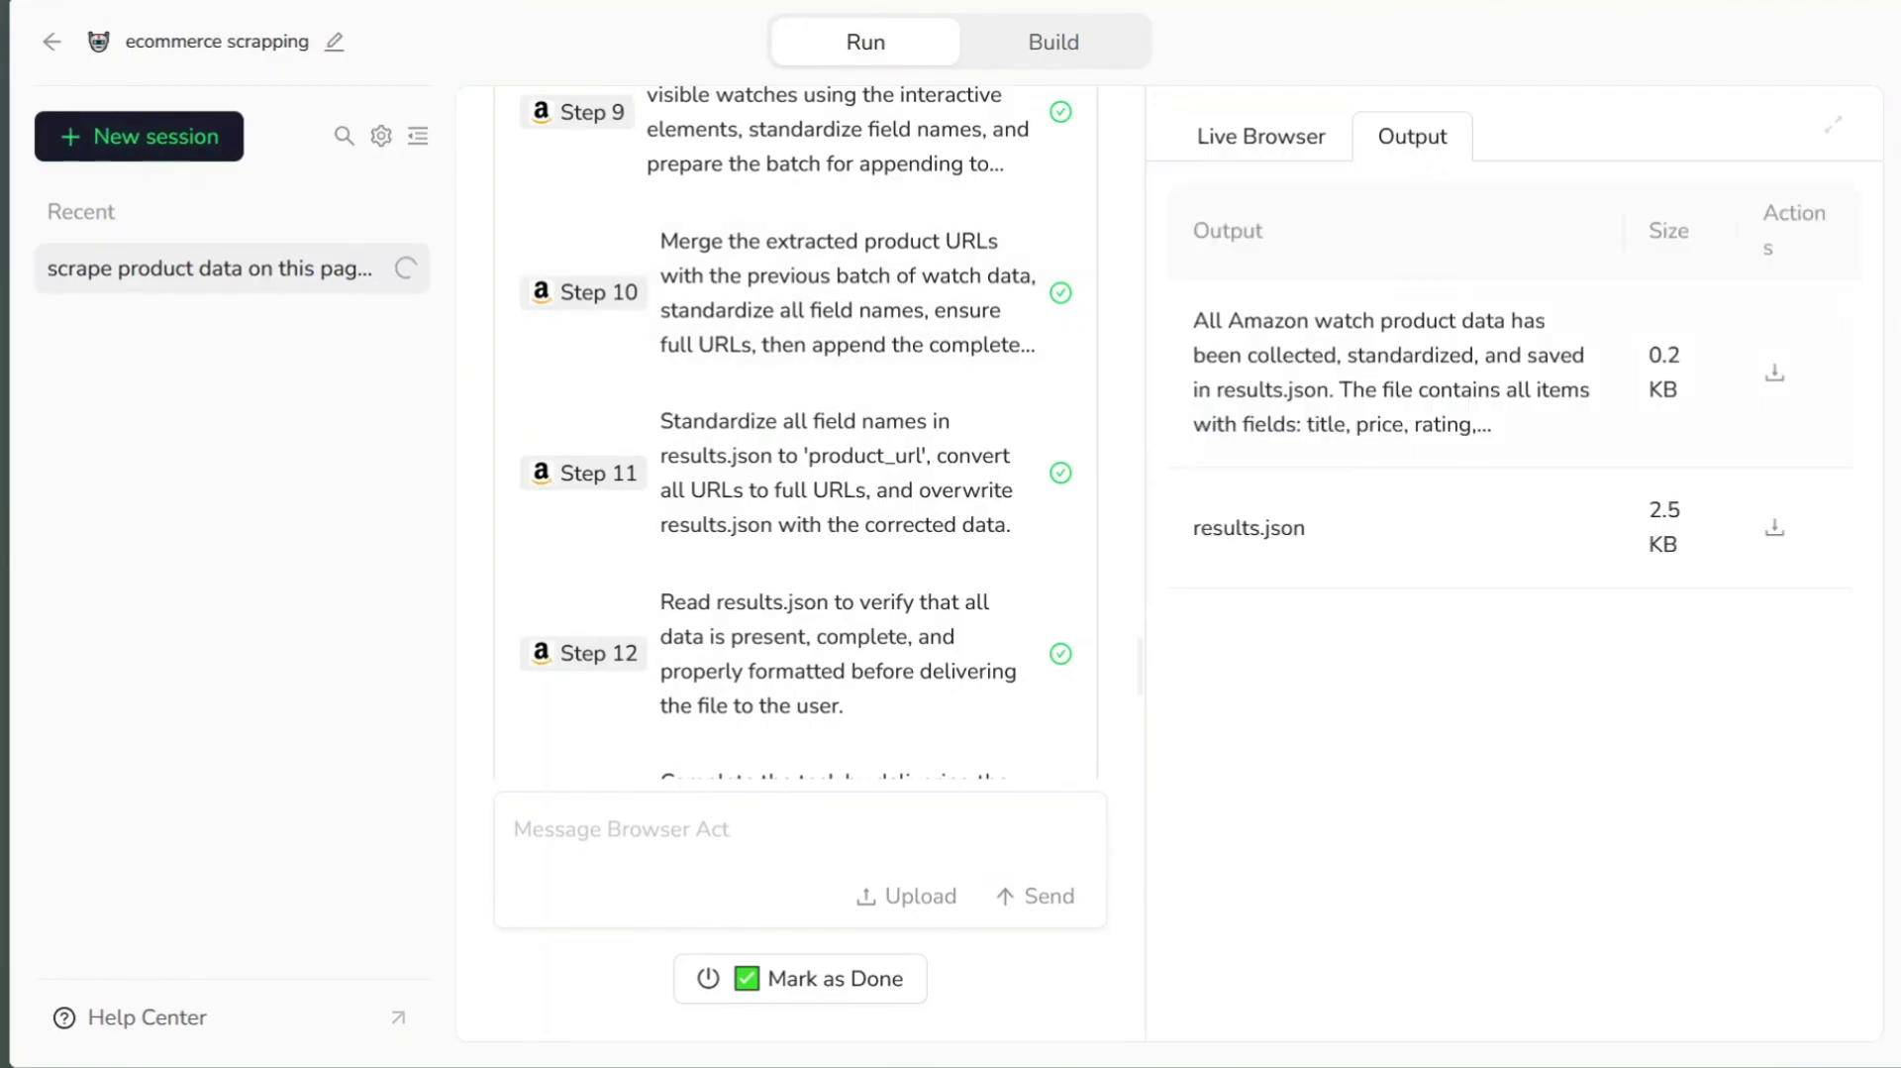
left_click(1249, 150)
left_click(1386, 135)
left_click(417, 137)
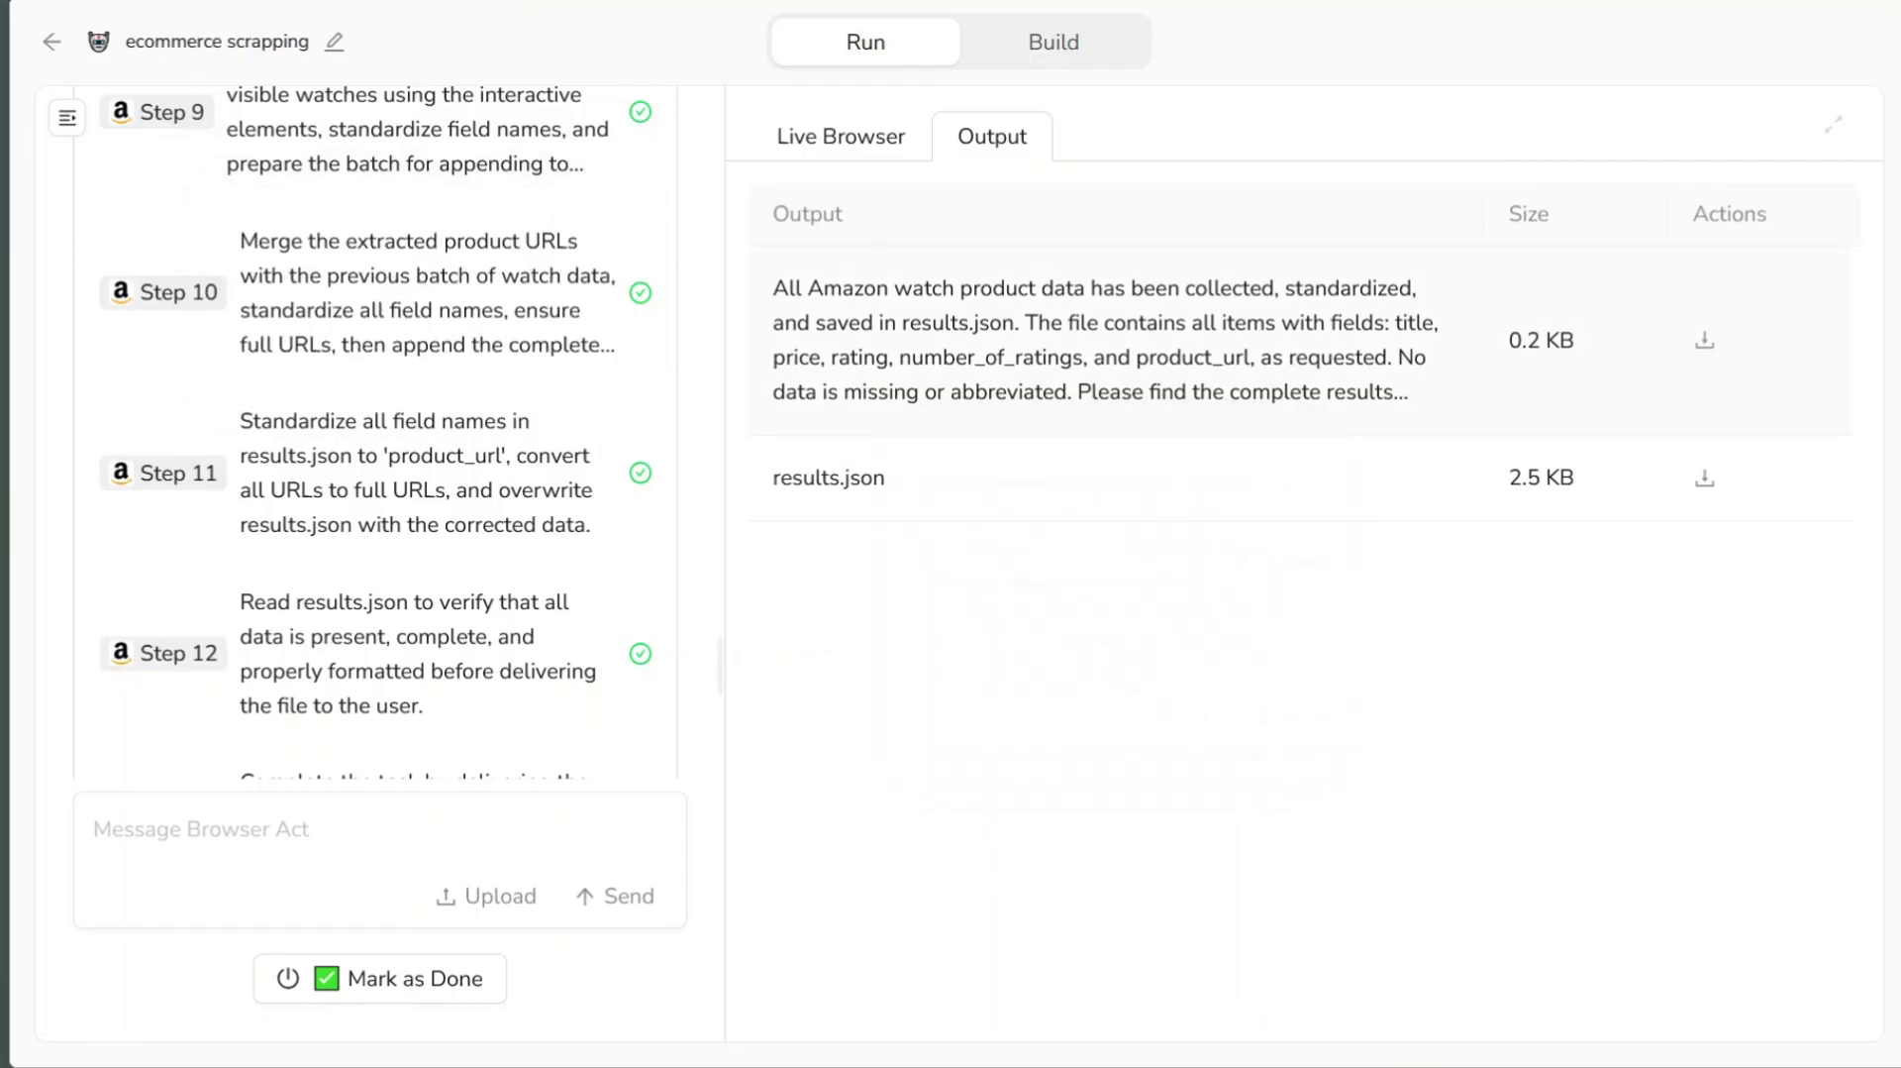
- Read the full text of the Amazon watch output summary and copy it
double_click(1525, 340)
left_click(1616, 329)
mouse_move(1312, 460)
mouse_move(1156, 349)
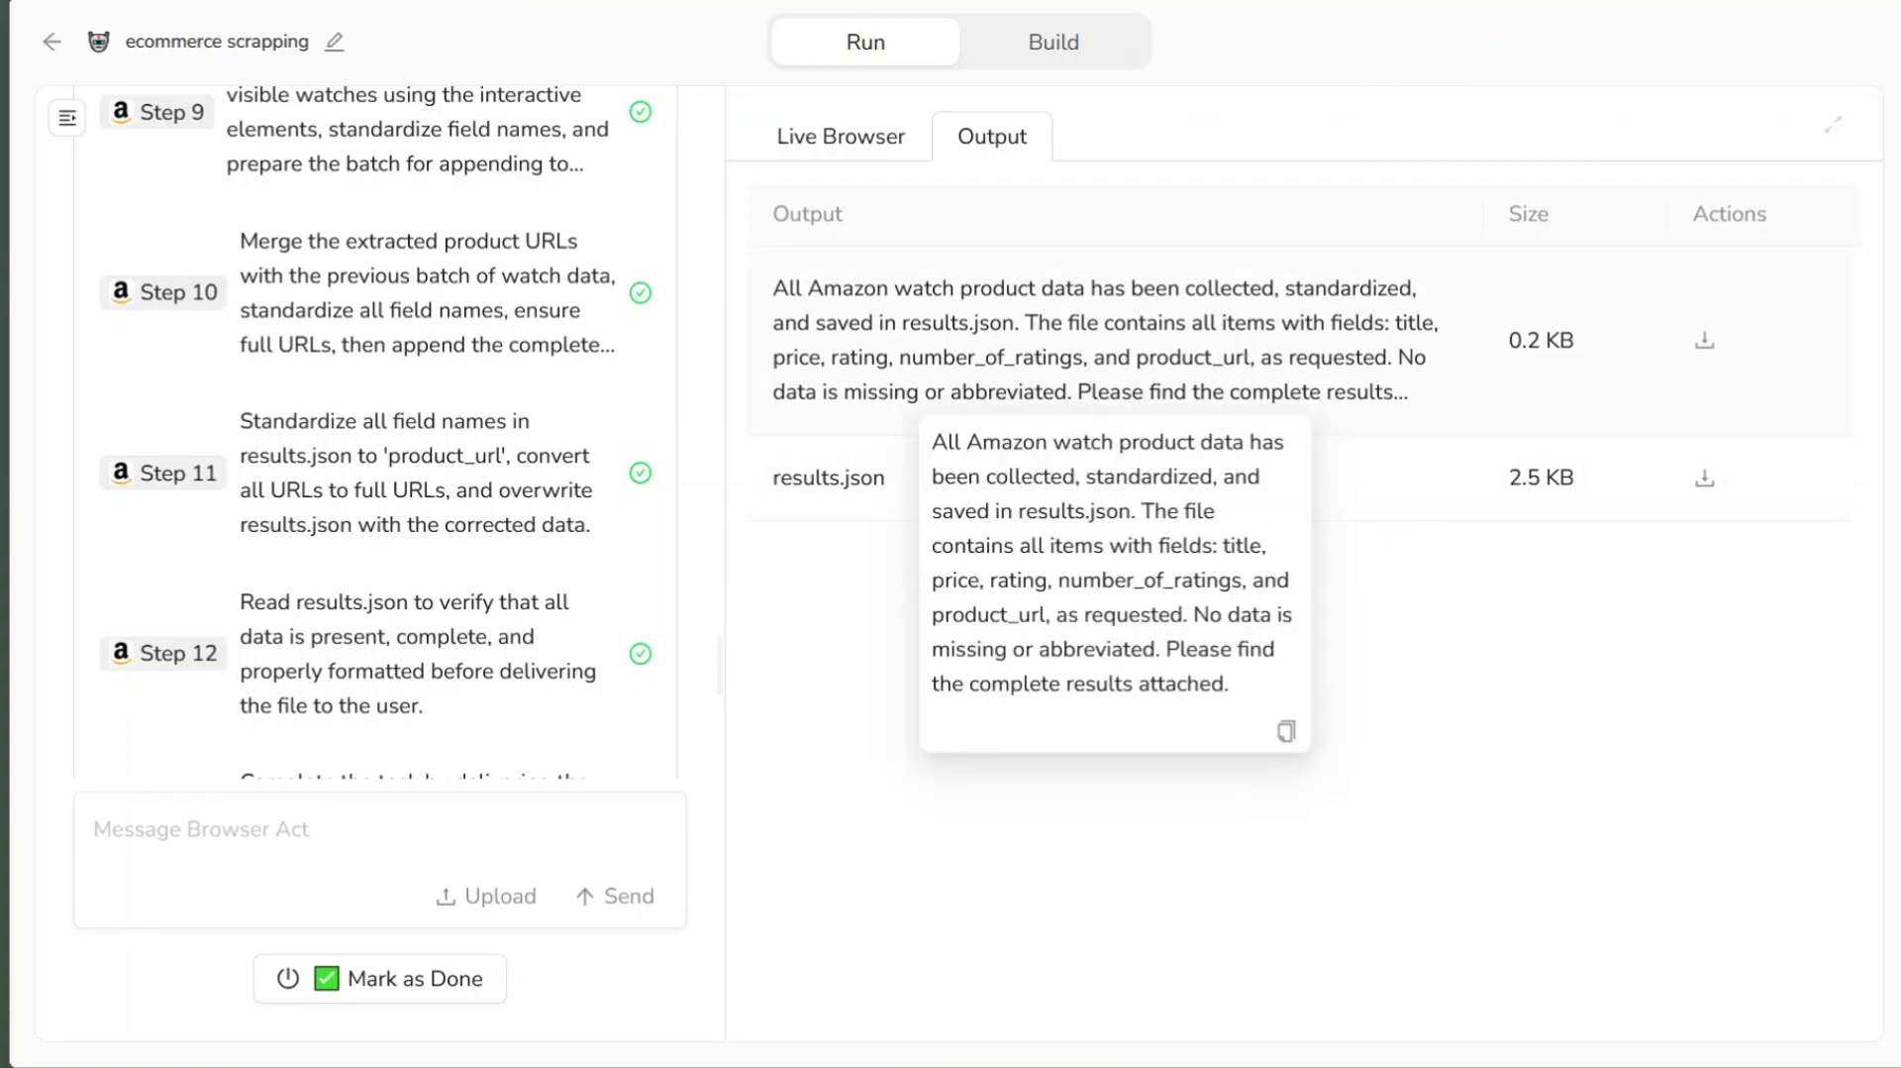
left_click(1284, 732)
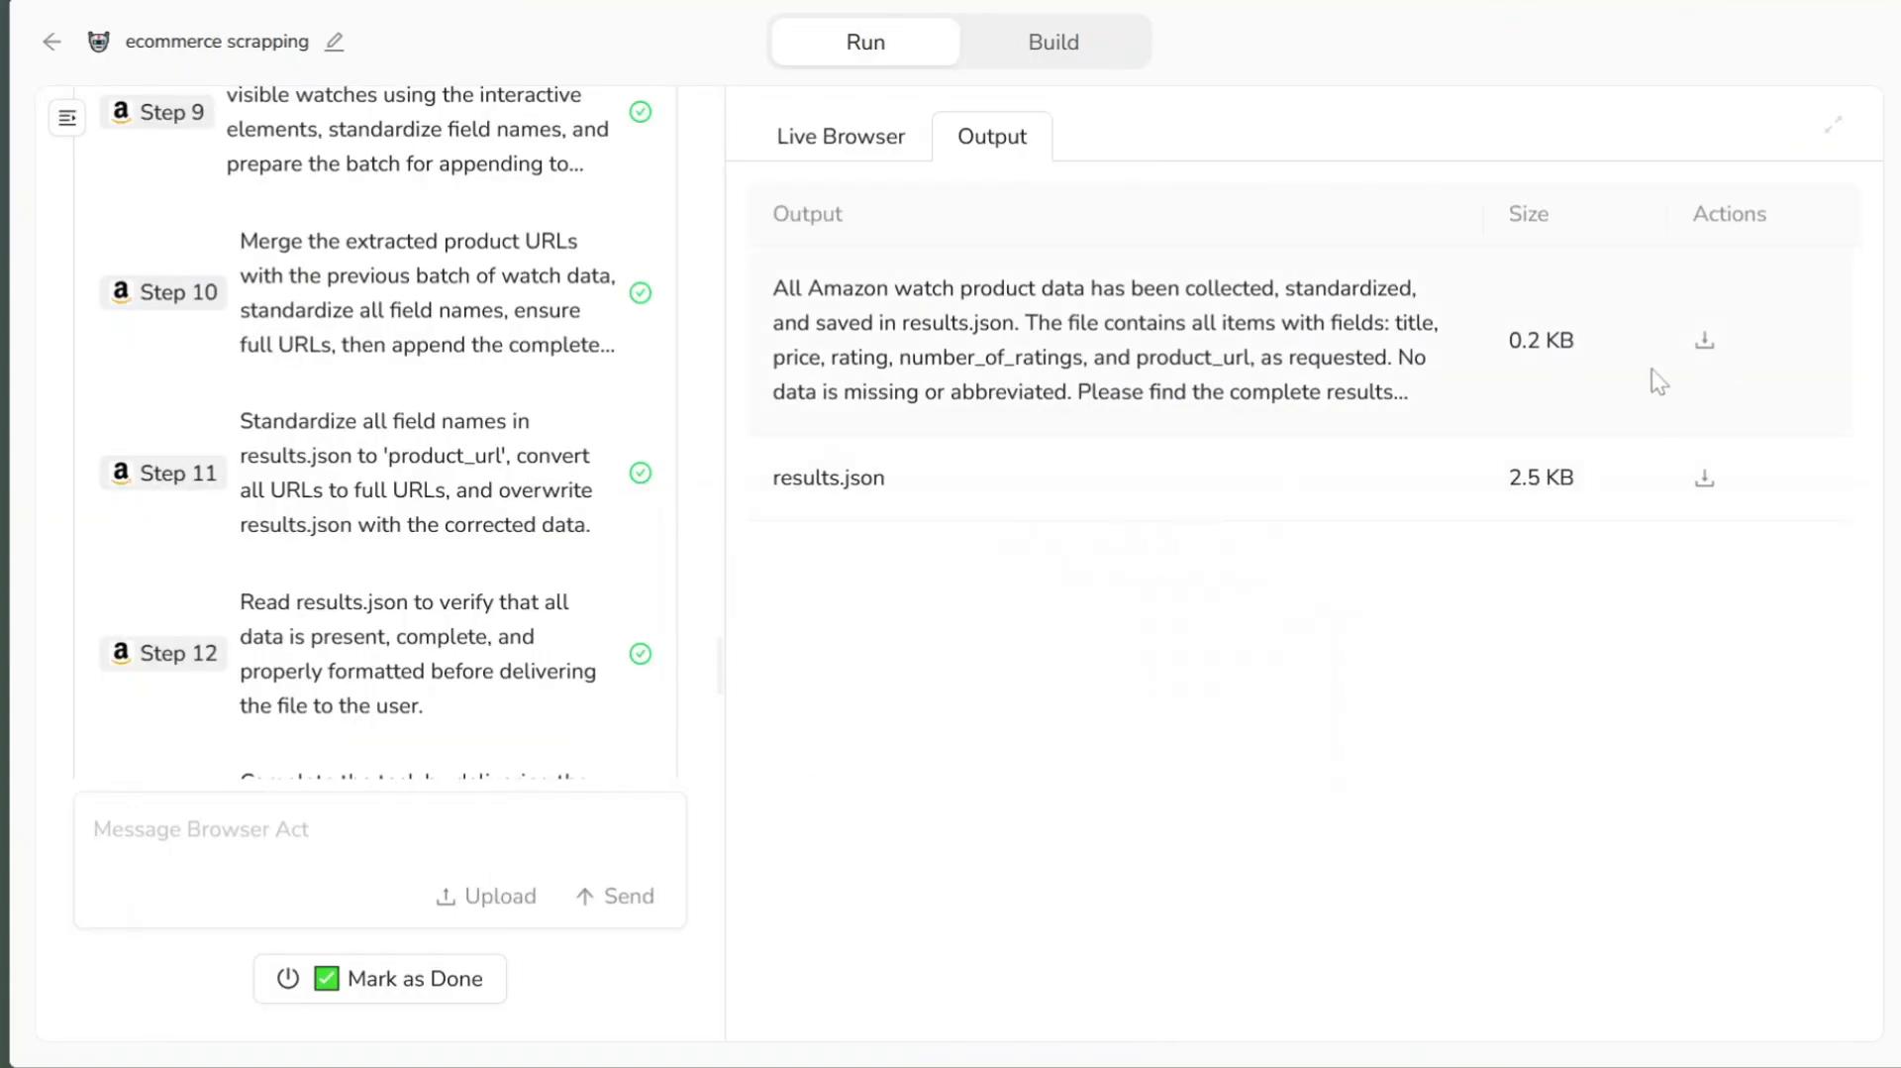
mouse_move(1158, 354)
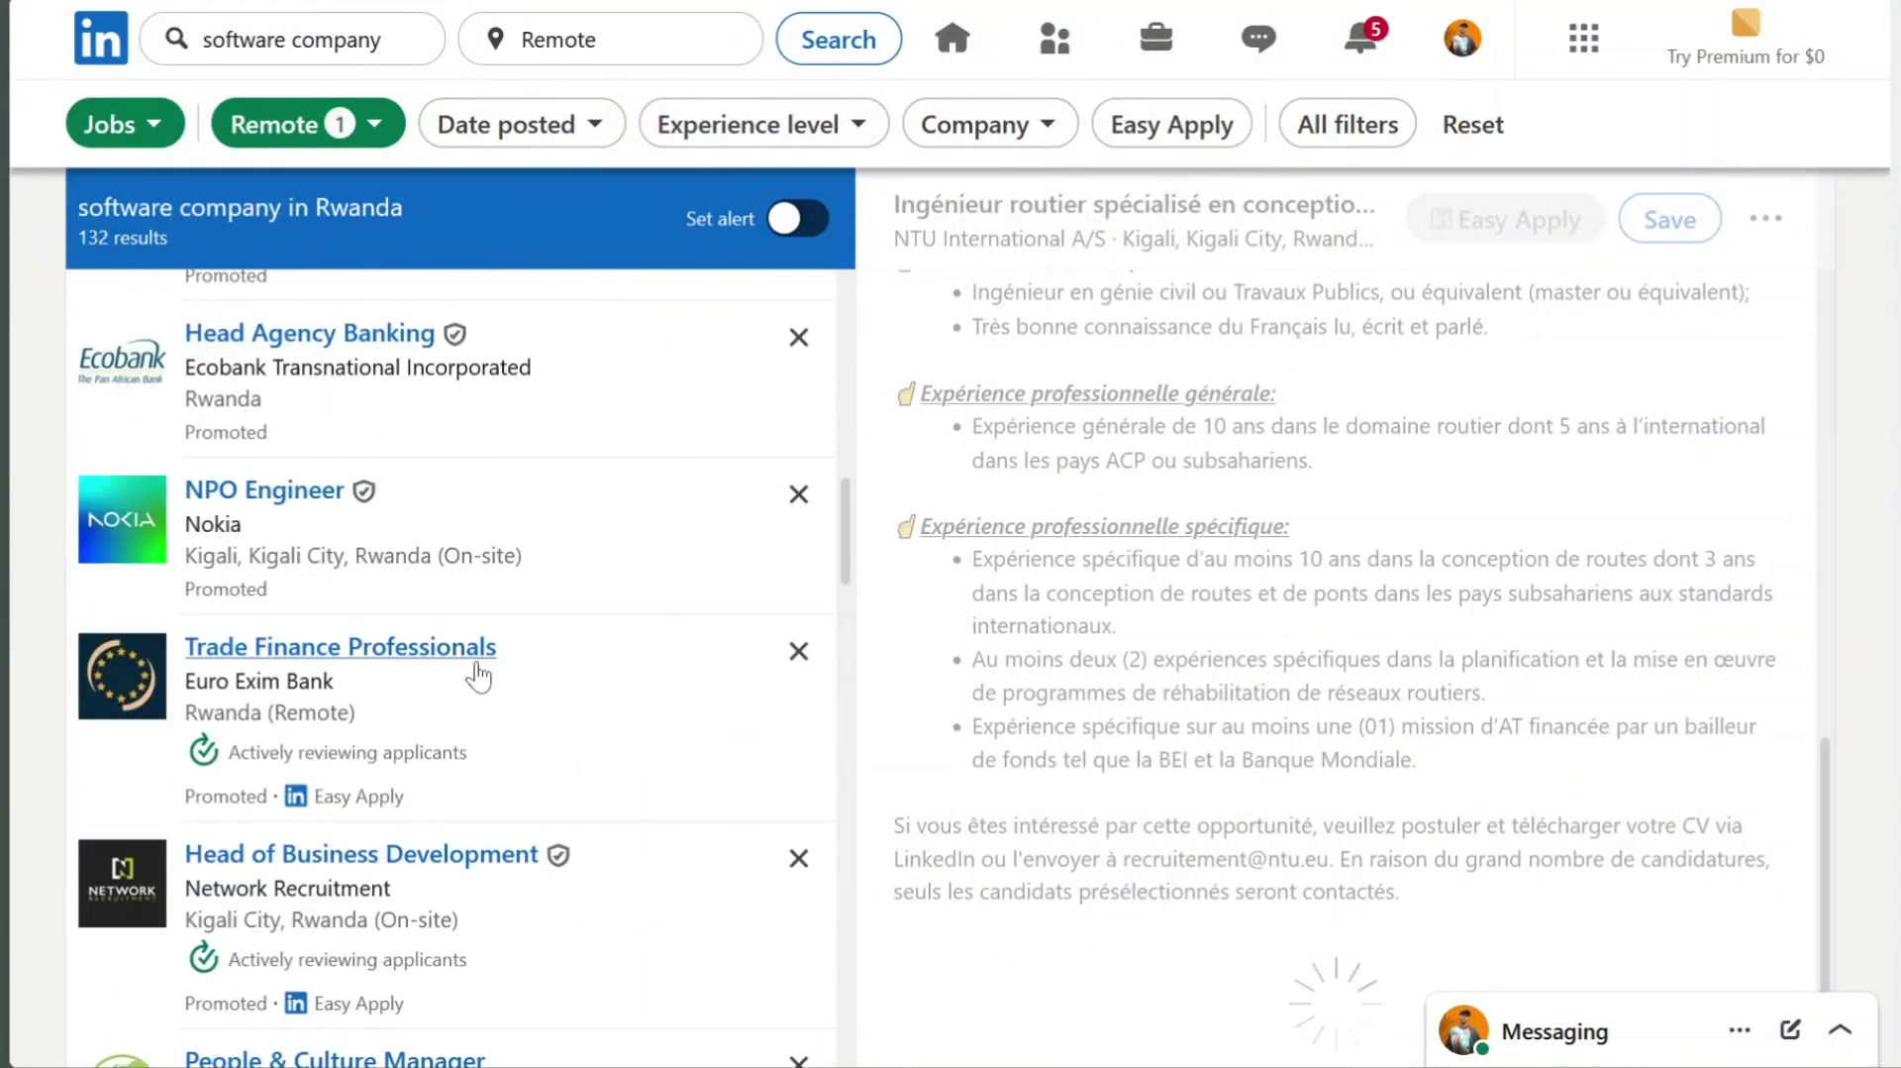
- Instruct the skills agent to extract job titles, company names, job descriptions and required skills from the first 50 New York software engineer listings on linkedin.com/jobs
scroll(475, 670, "up", 10)
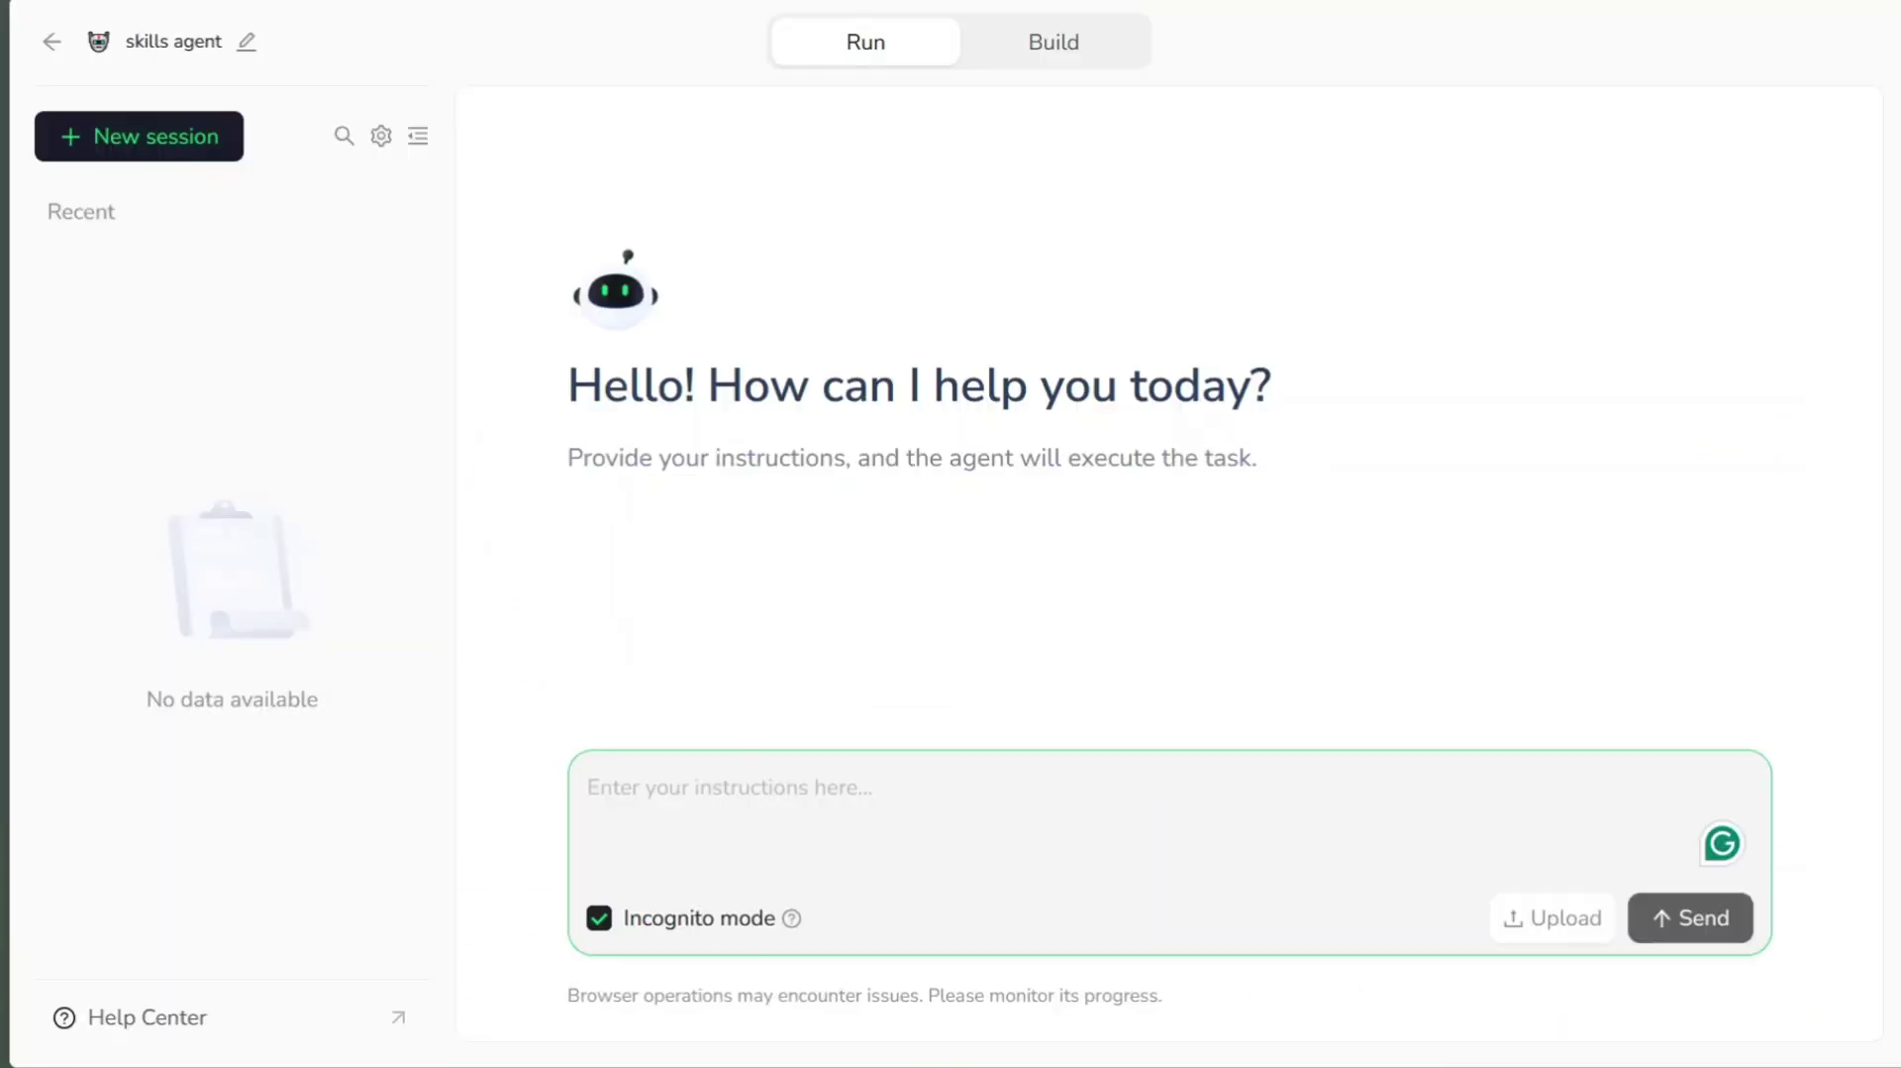
key("ctrl+v")
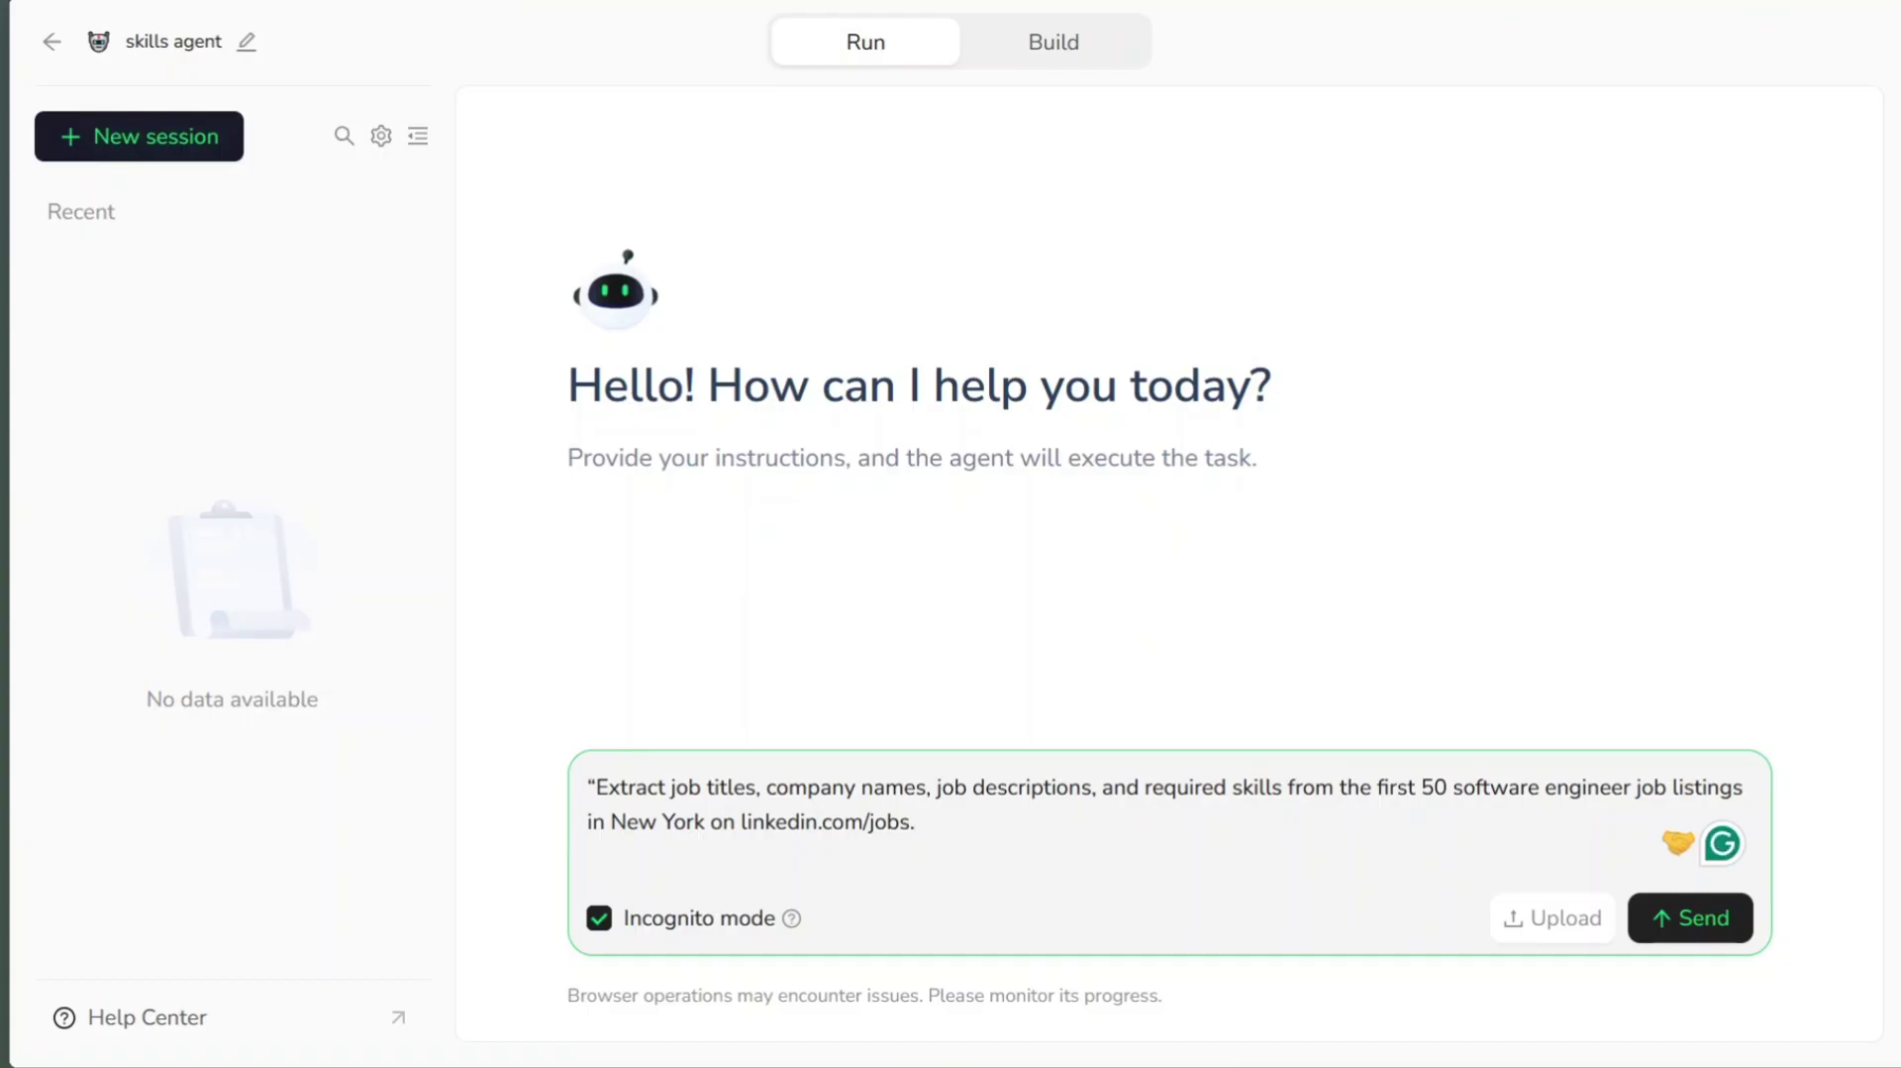
key("shift+Left")
key("shift+Left")
left_click(916, 822)
left_click_drag(669, 822, 779, 822)
left_click(916, 822)
left_click(1673, 929)
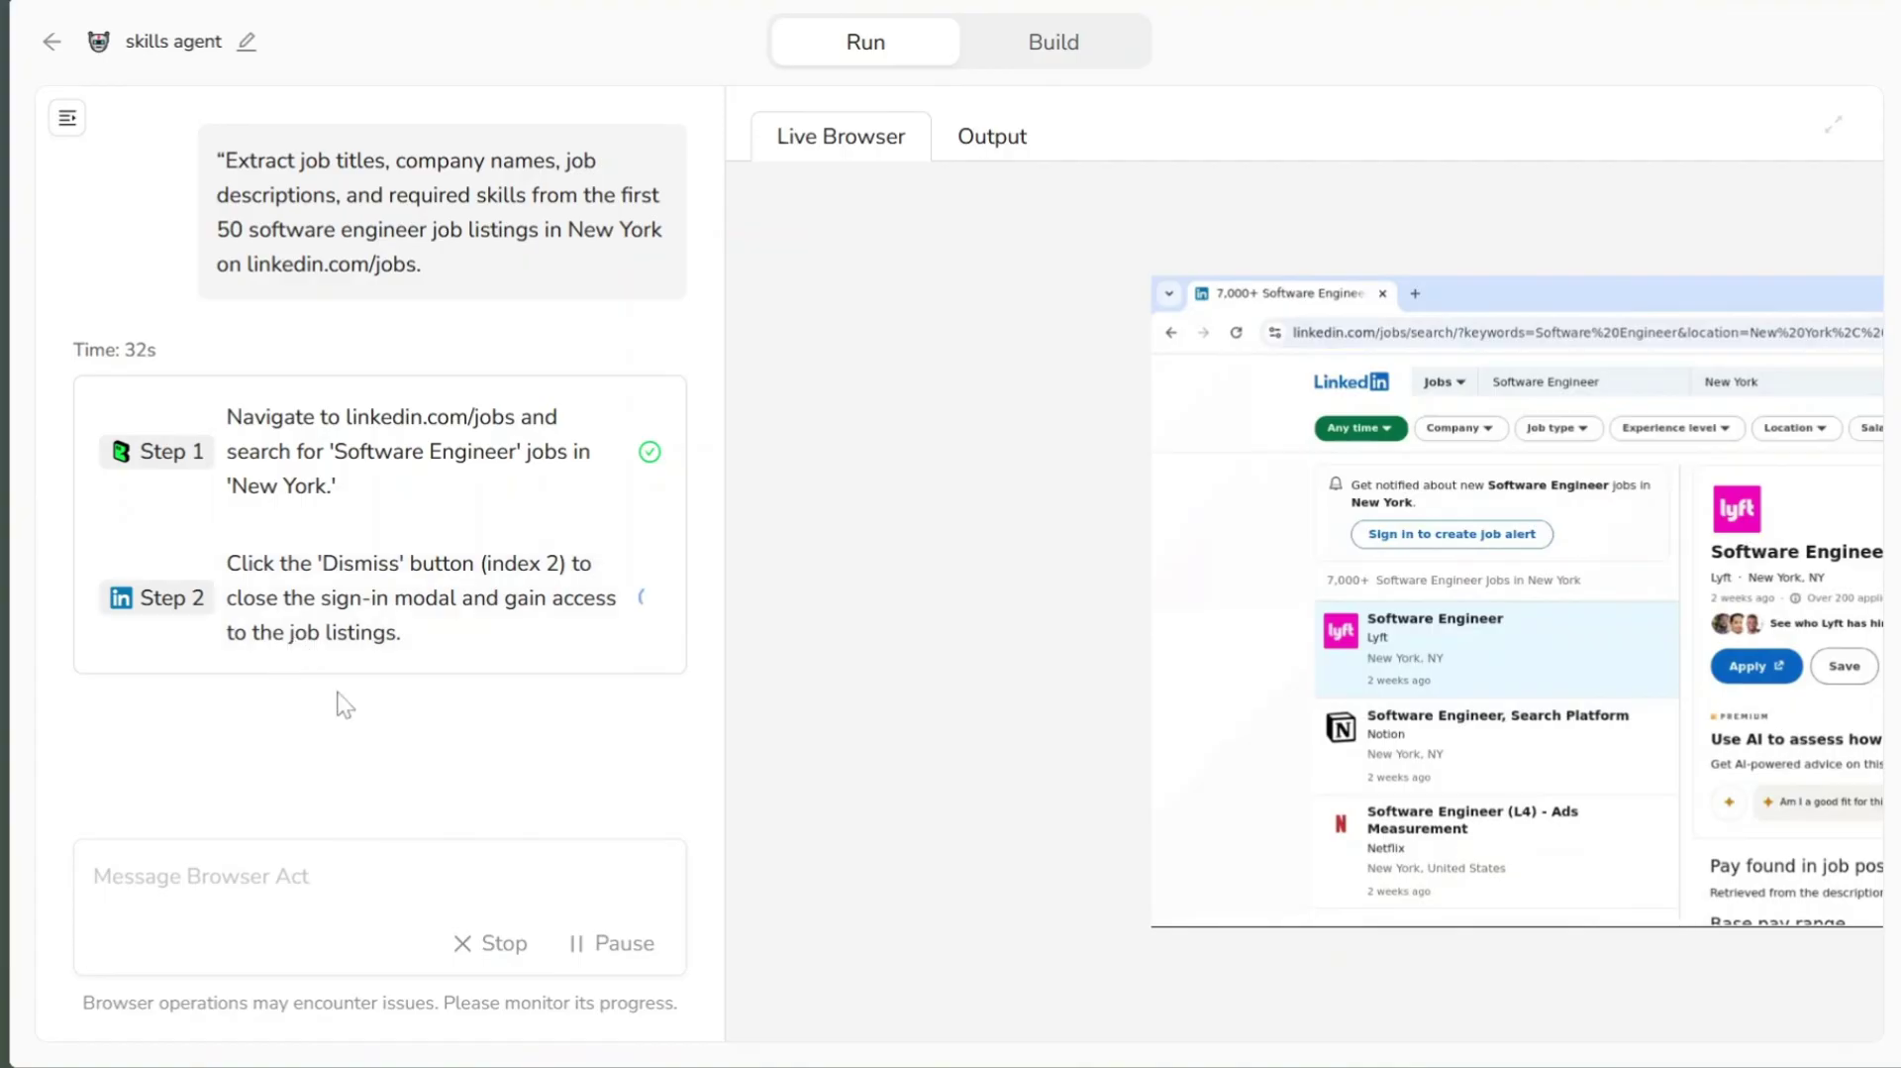
- Inspect the LinkedIn run's enlarged live browser and the Lyft entry's job title, company name and description in the results(3) file
left_click(1834, 124)
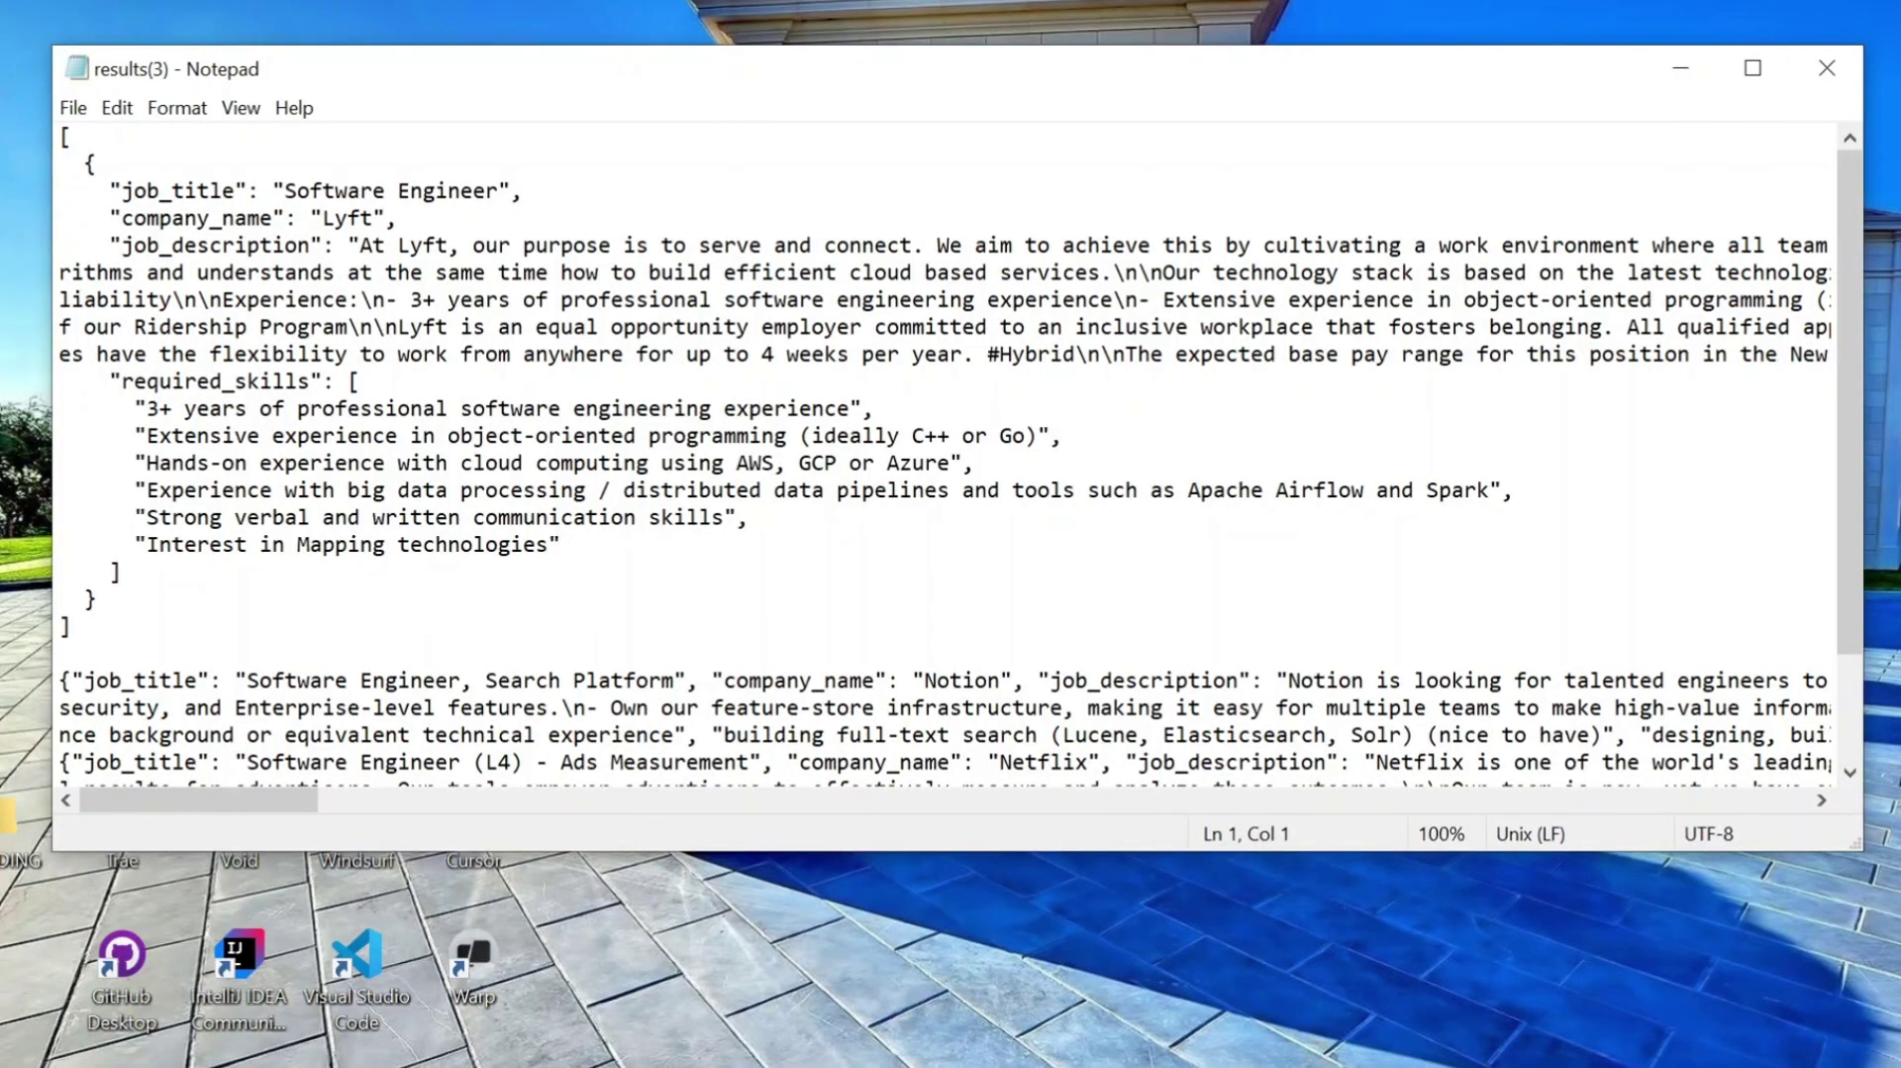
left_click_drag(109, 190, 524, 190)
left_click(322, 191)
left_click_drag(147, 218, 385, 218)
left_click(259, 218)
left_click_drag(145, 244, 511, 245)
left_click(185, 272)
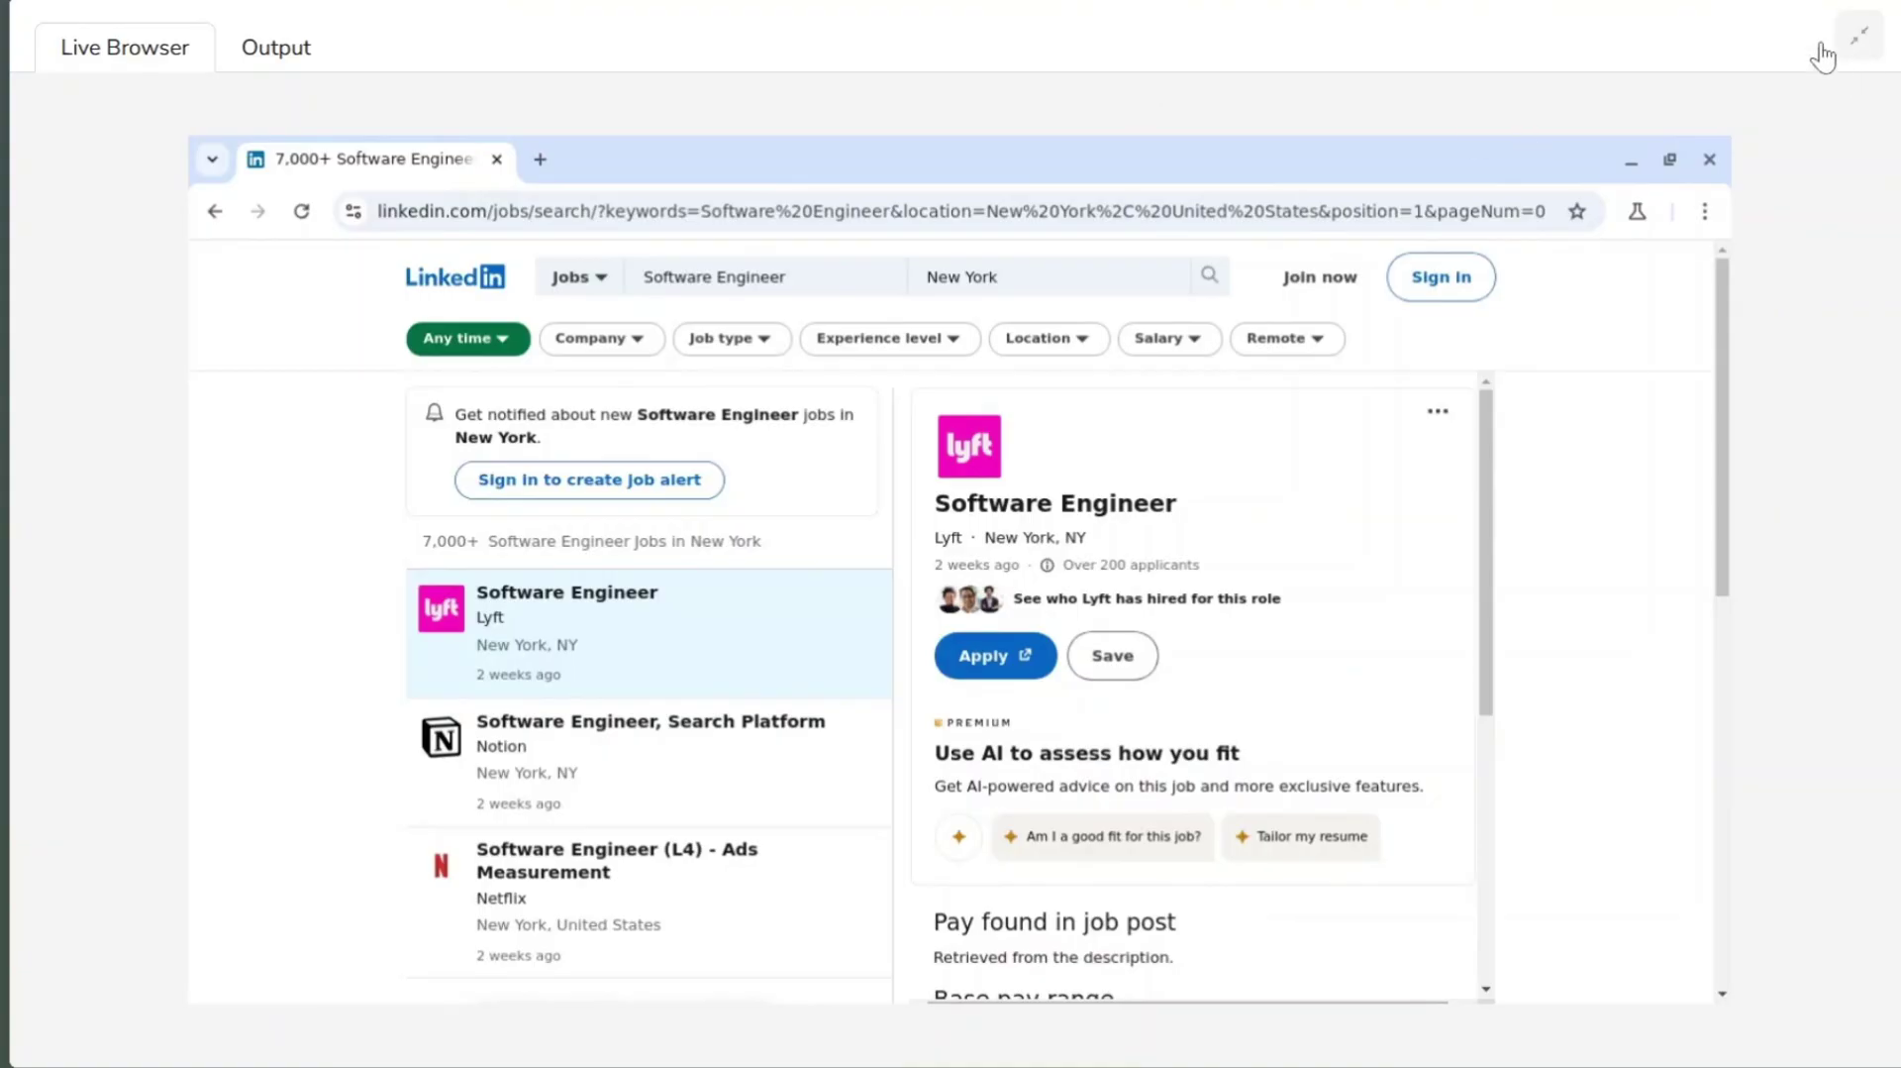
left_click(1830, 58)
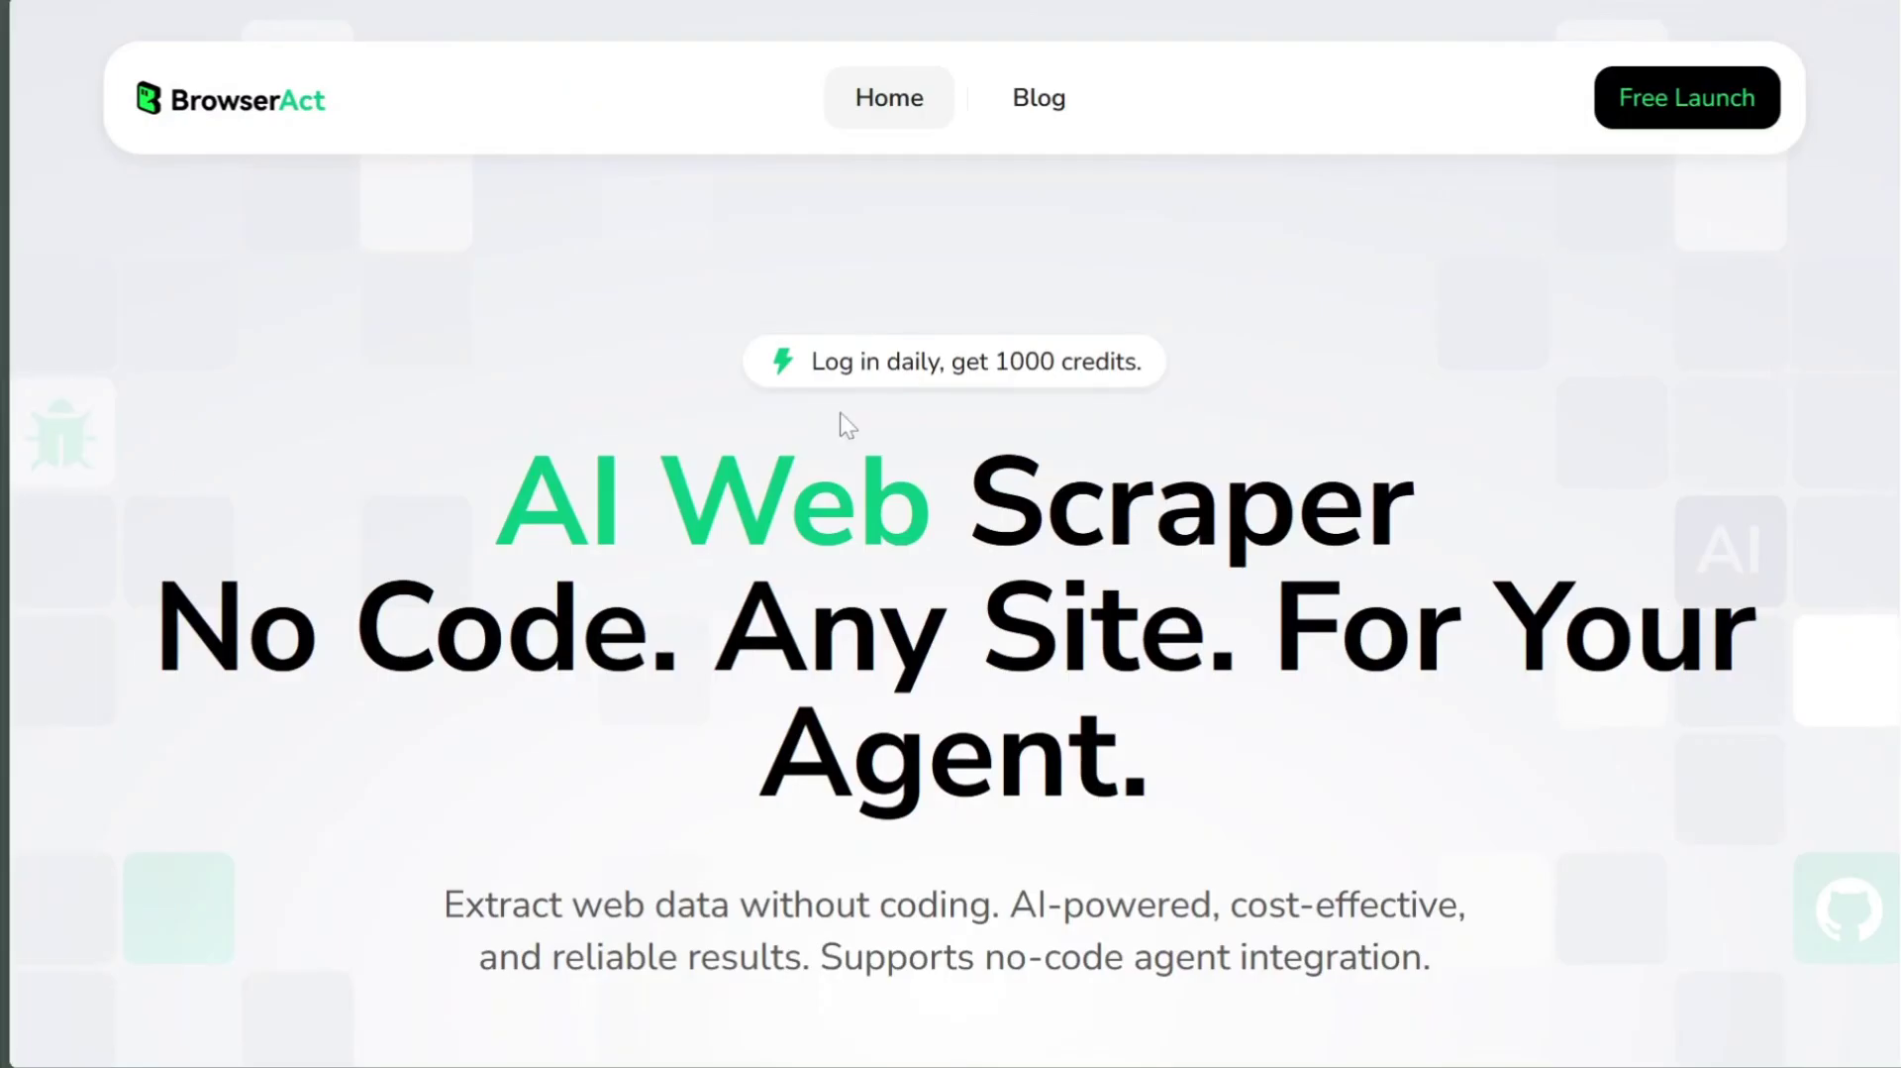
- Look through the BrowserAct home page, including its AI-powered web extraction capabilities and launch options
scroll(832, 317, "down", 3)
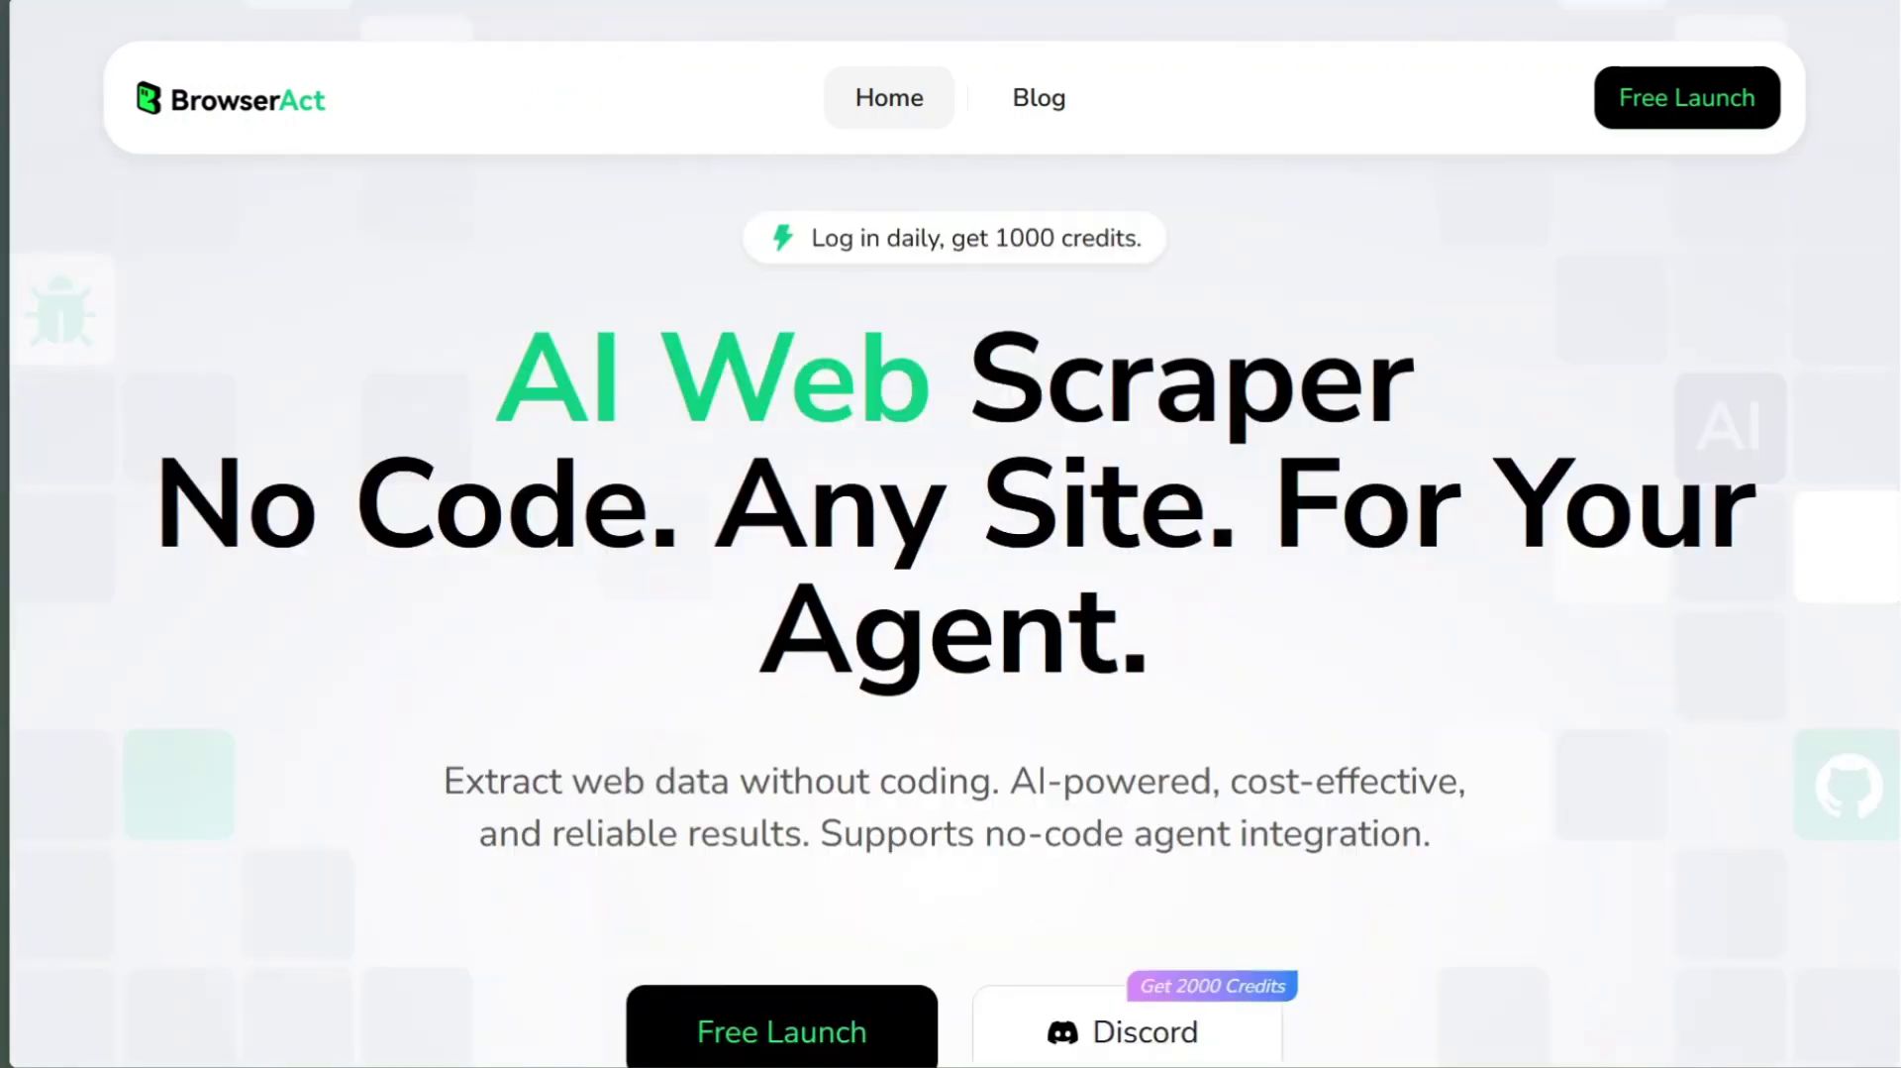
scroll(550, 535, "down", 10)
scroll(530, 551, "down", 15)
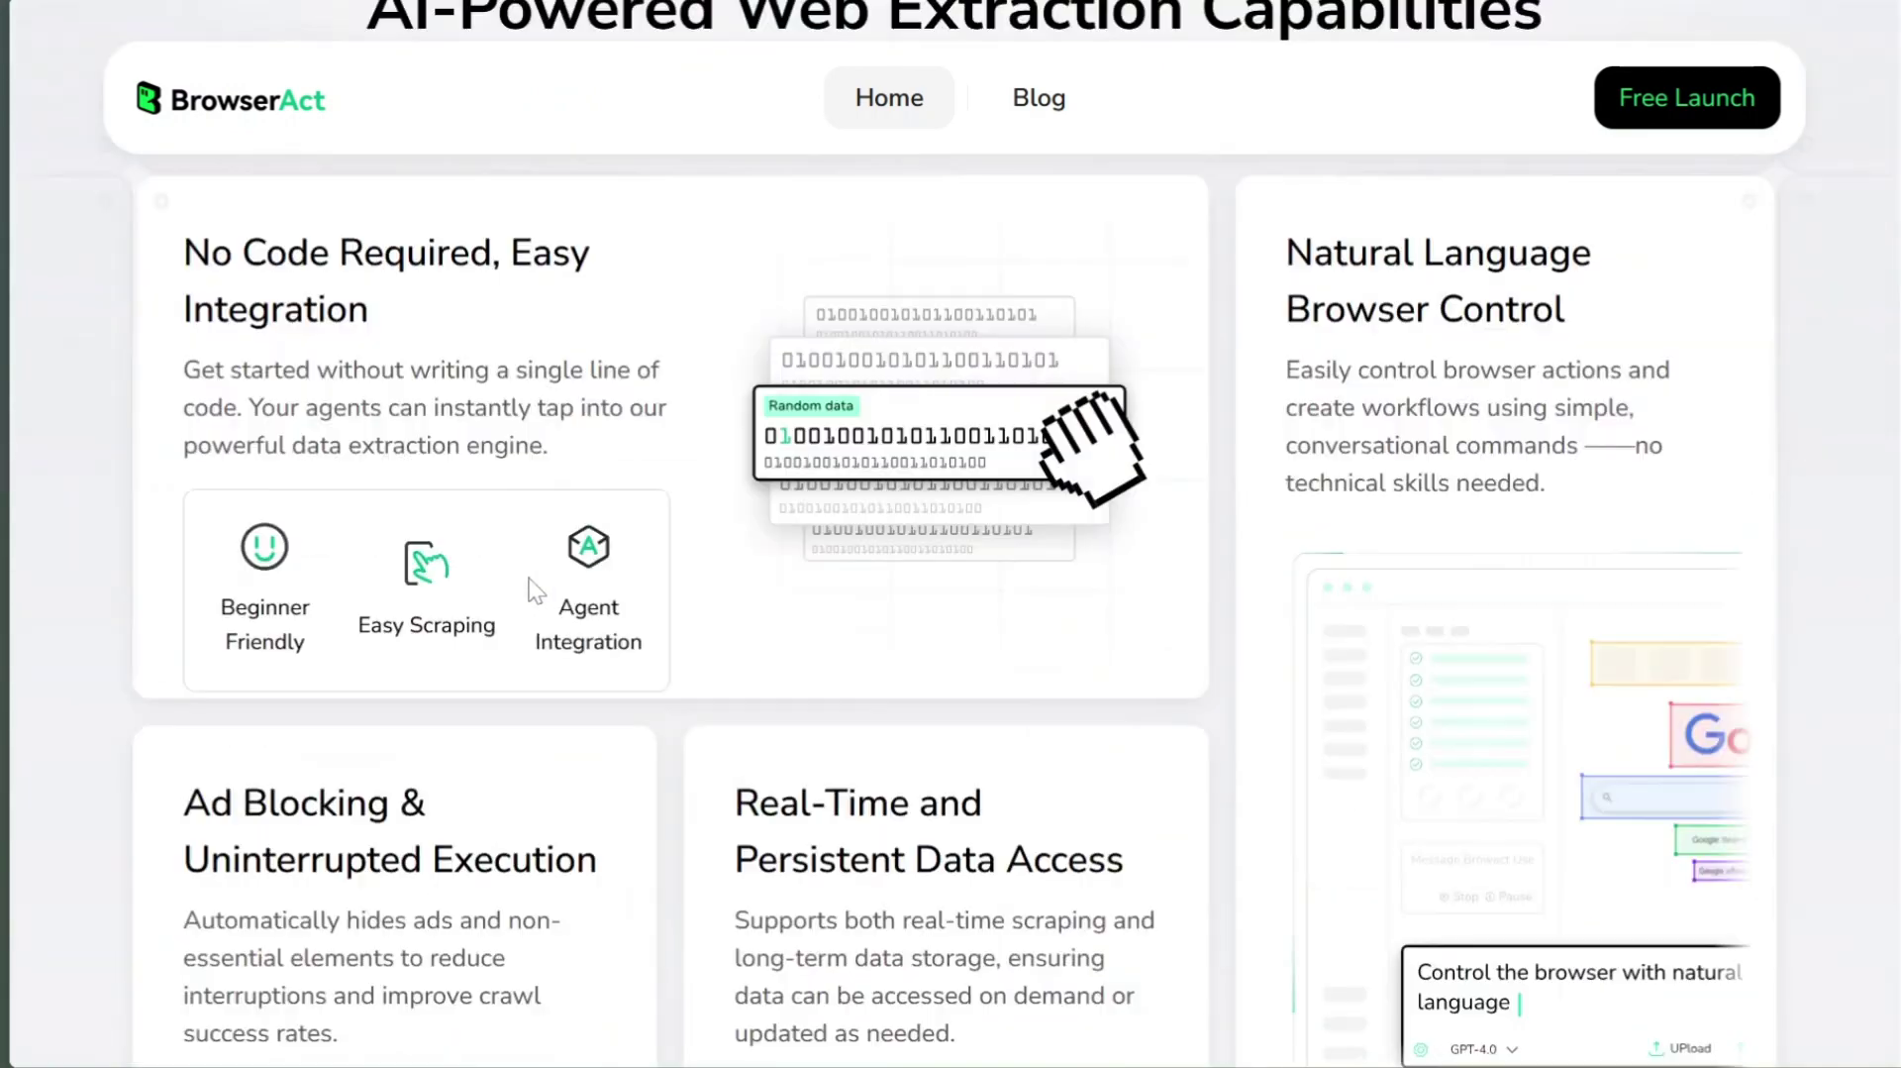
scroll(535, 614, "down", 20)
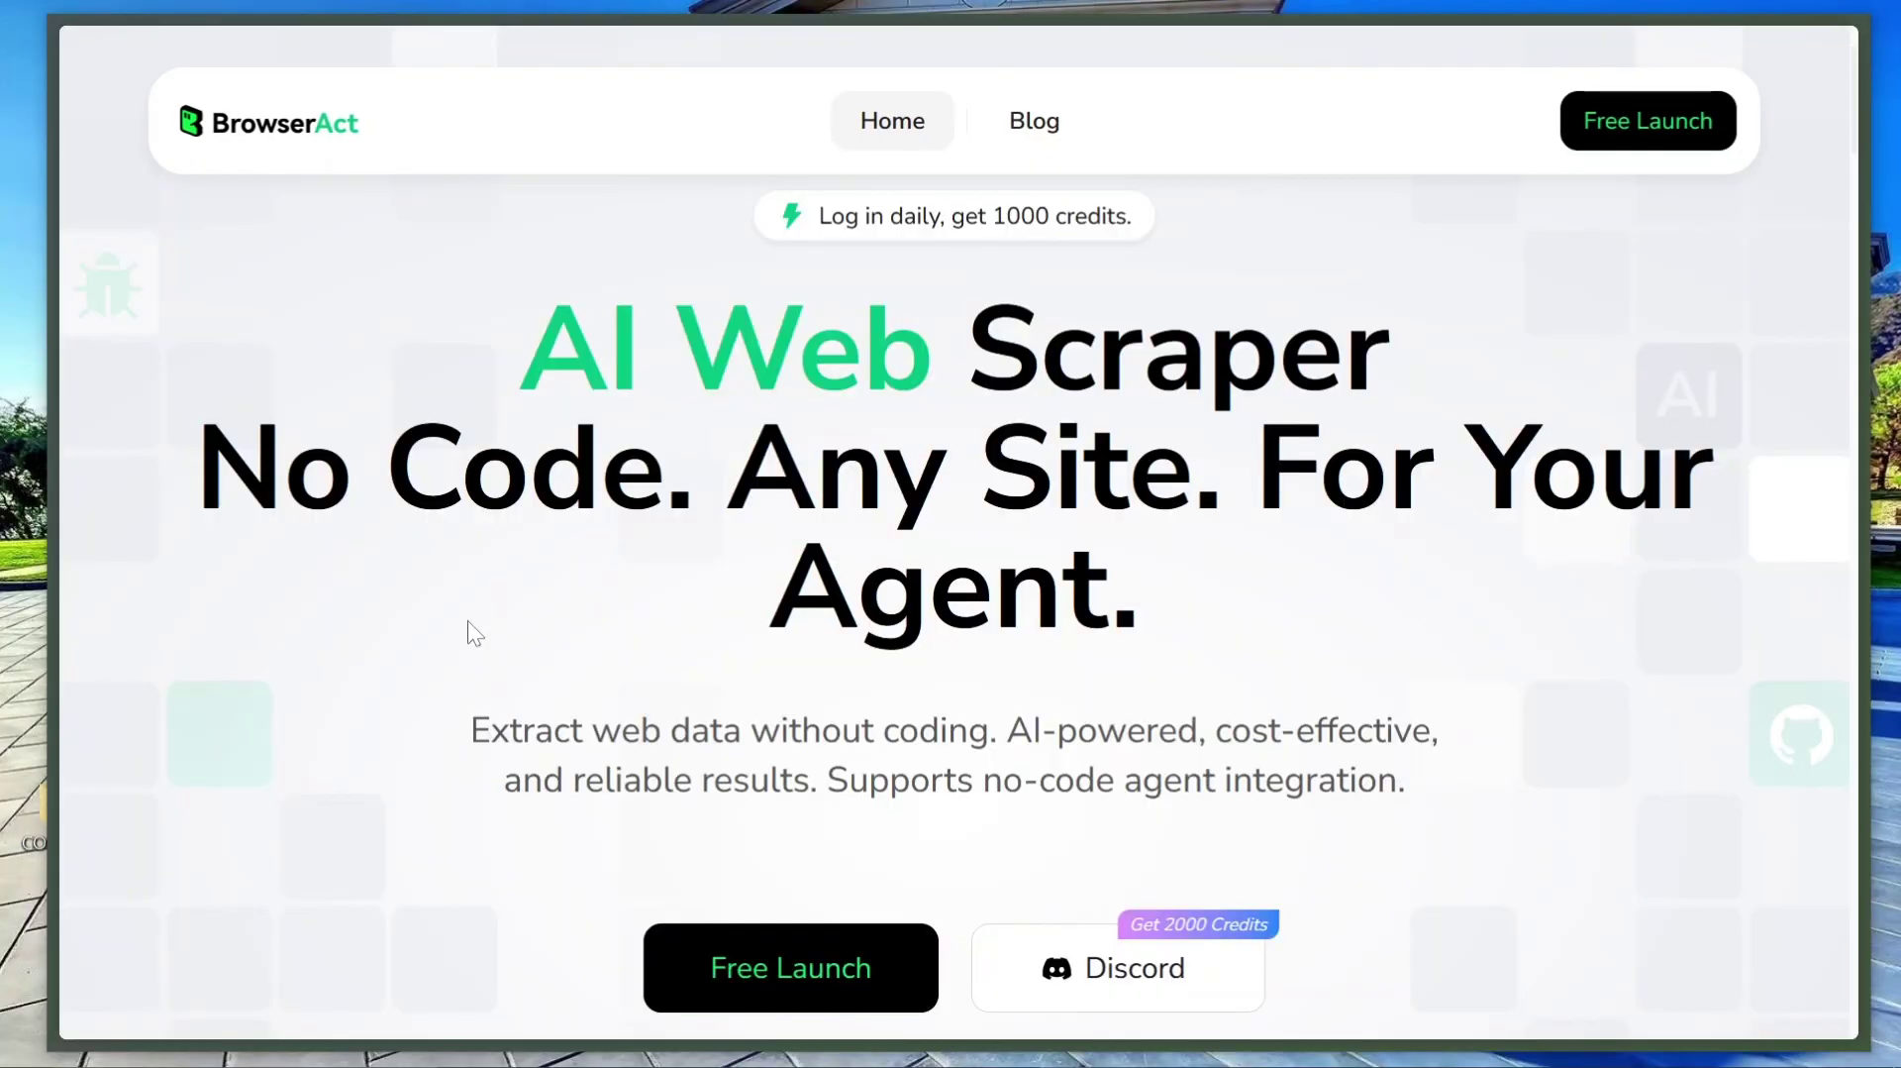
scroll(485, 620, "down", 2)
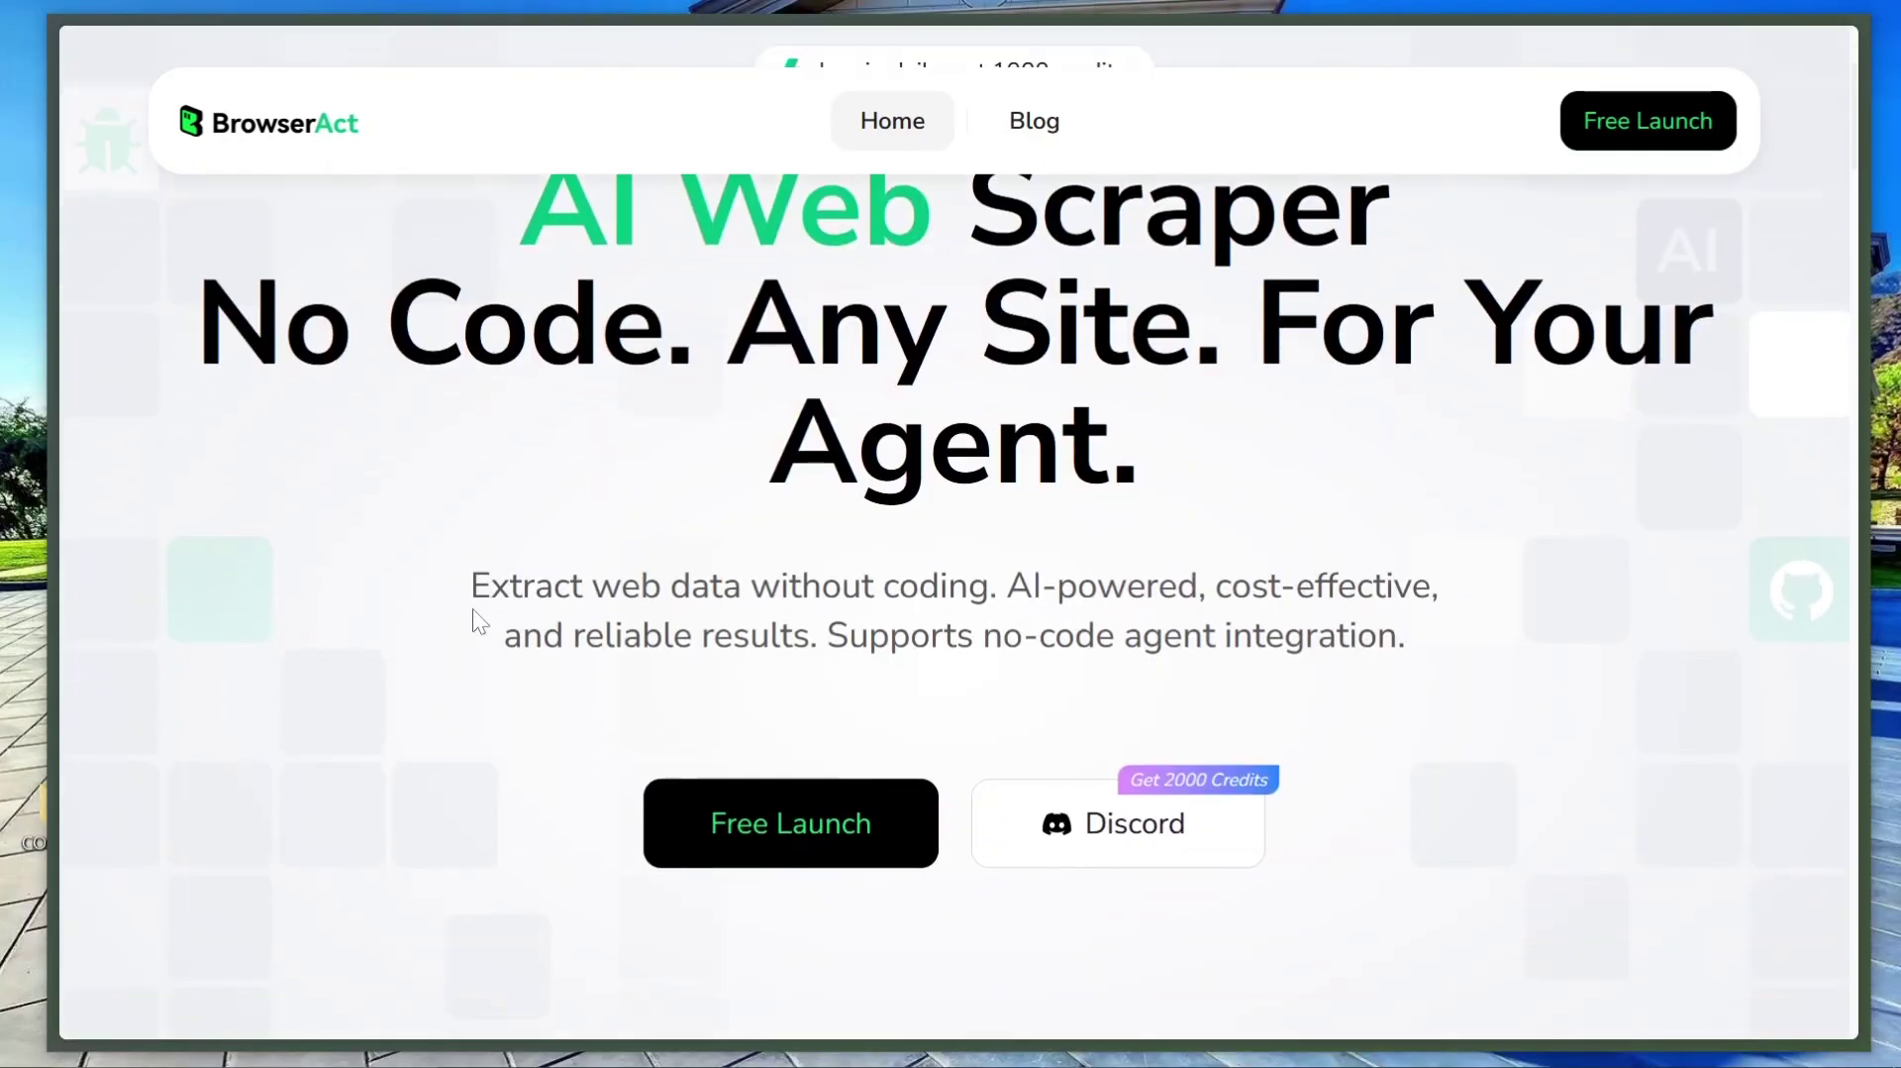
scroll(486, 610, "down", 2)
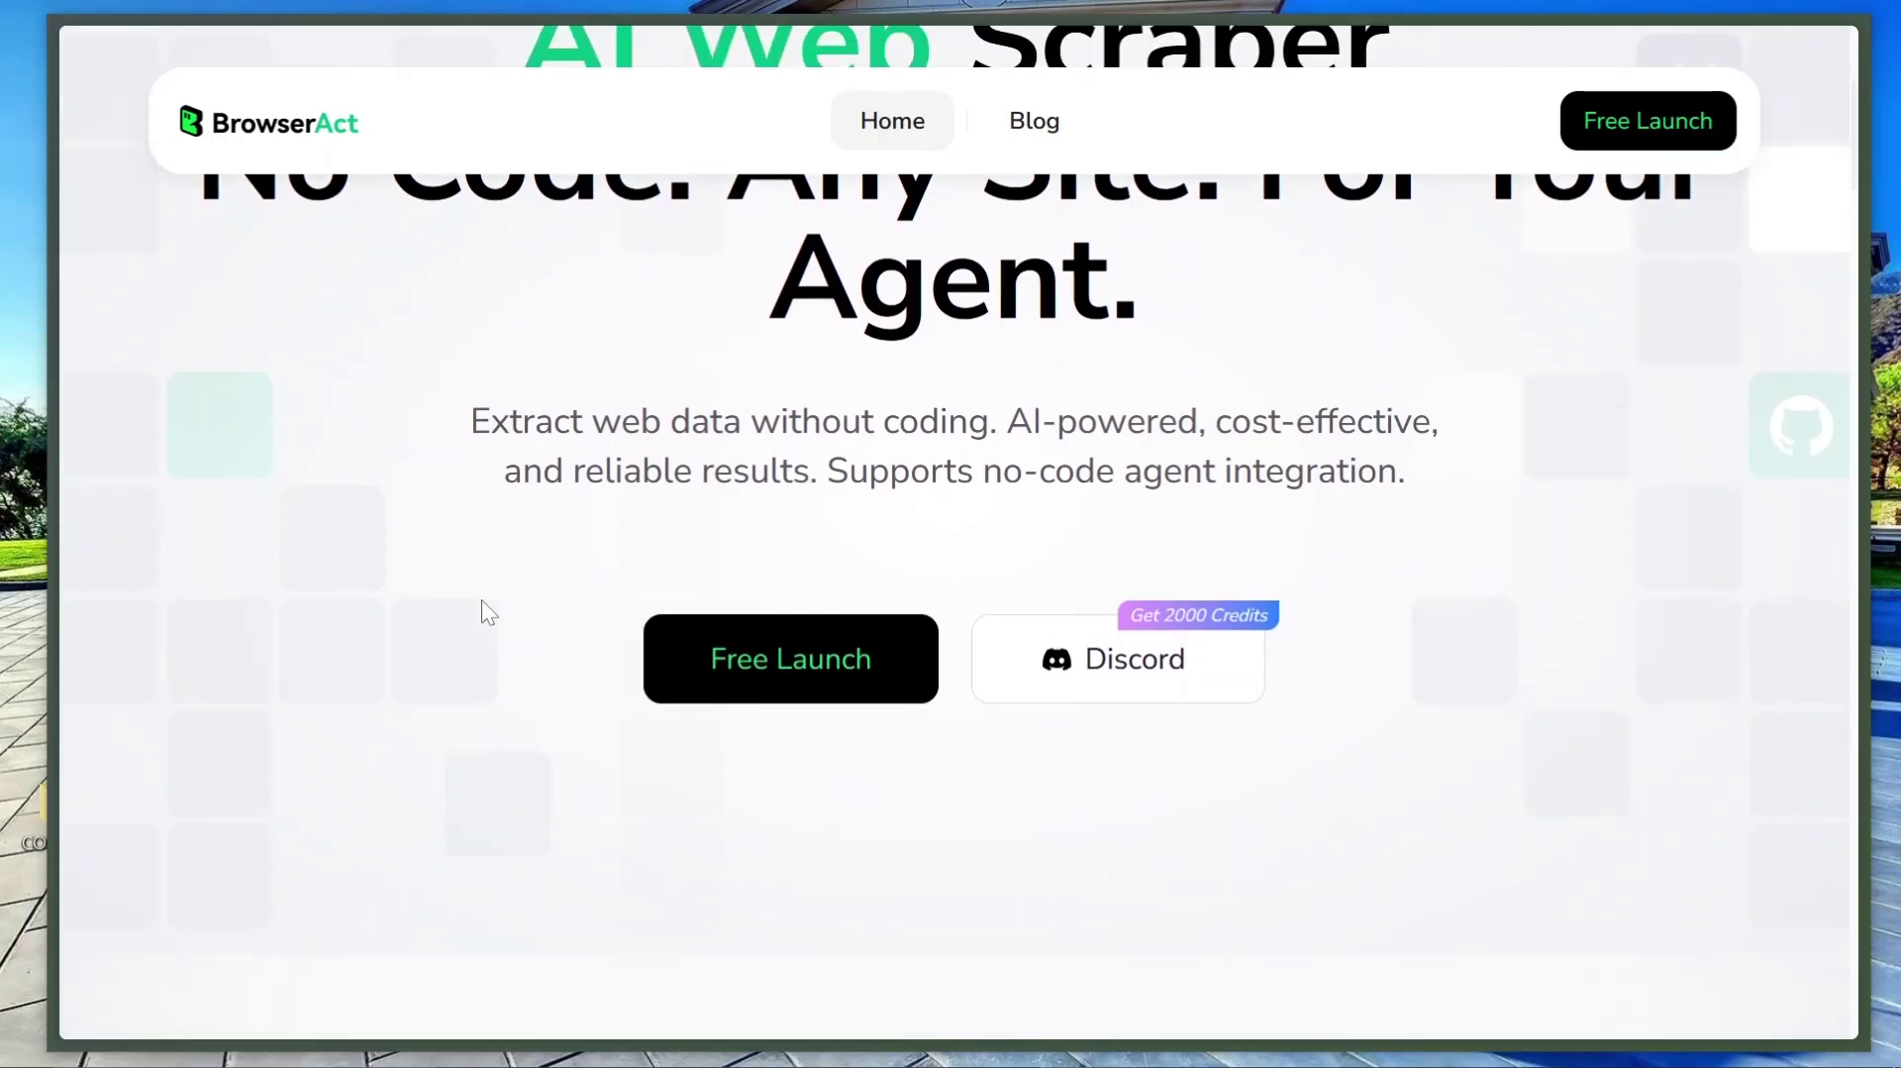
scroll(481, 599, "up", 4)
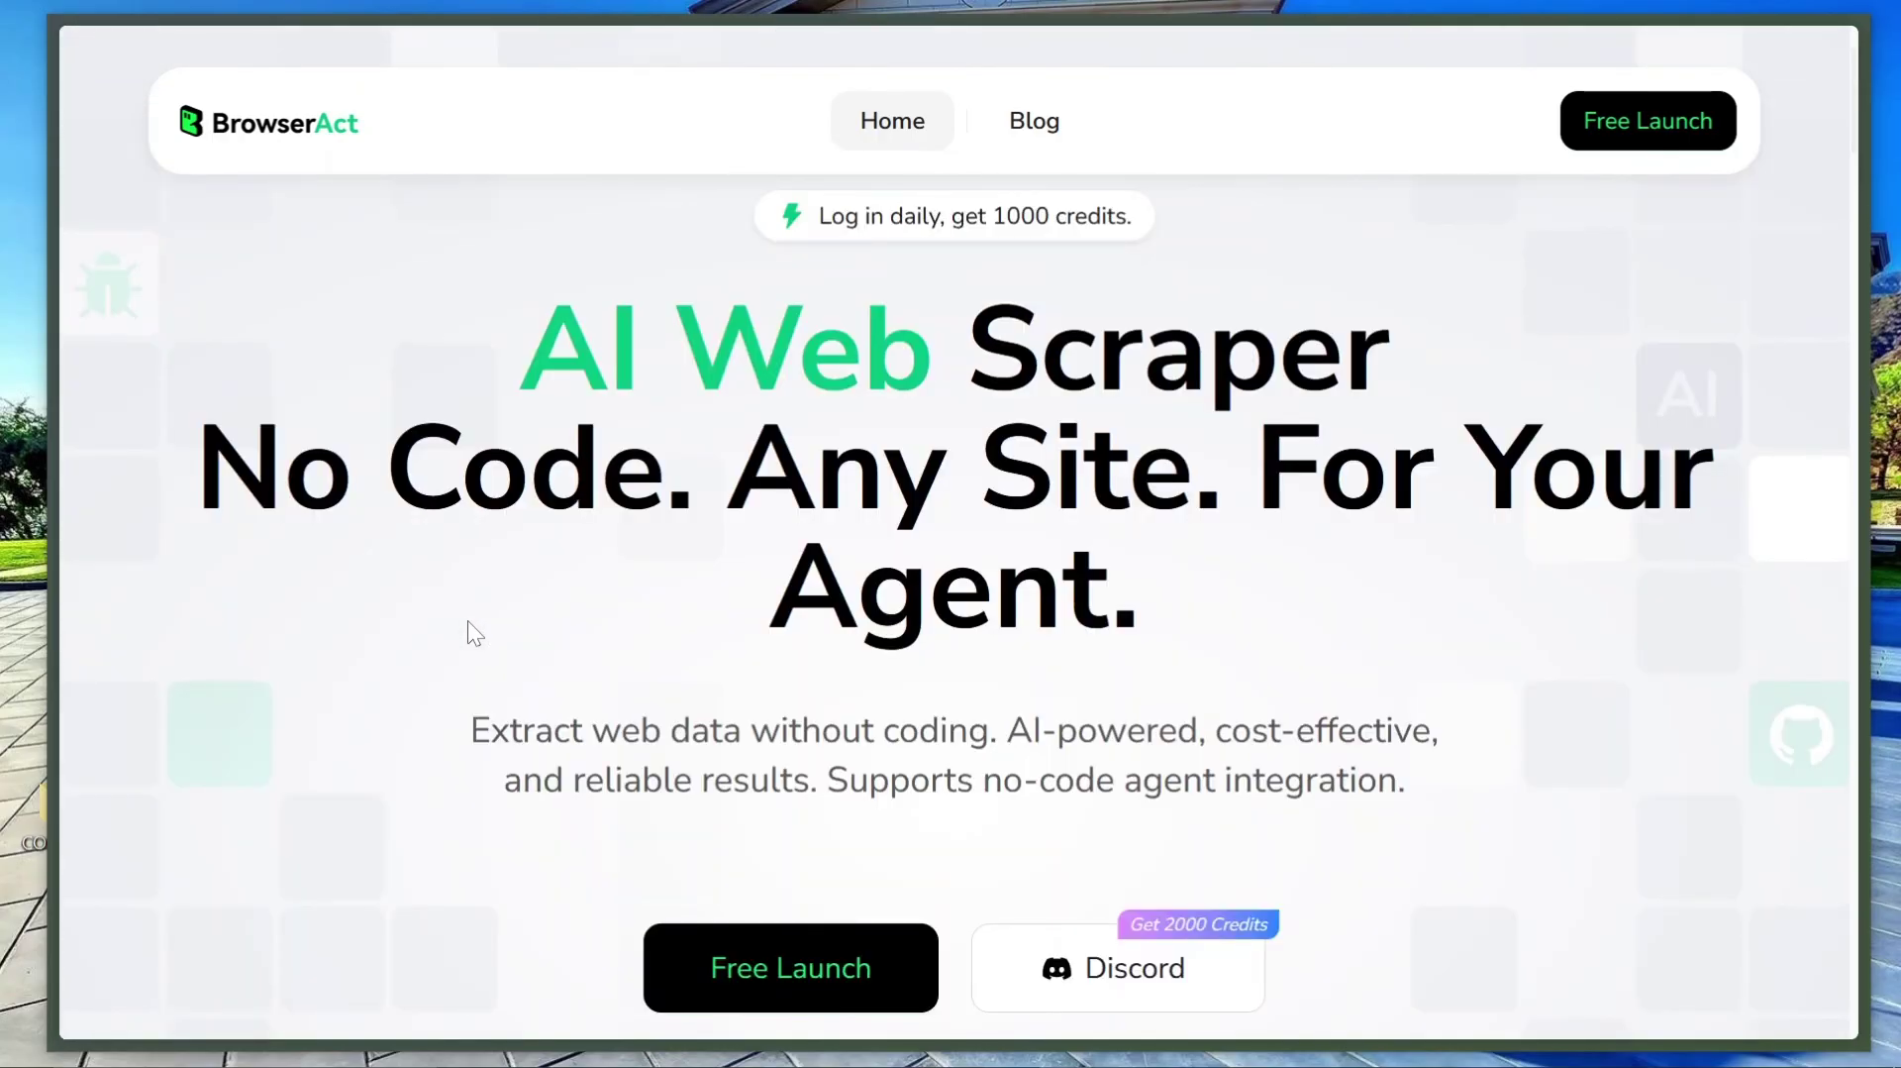
scroll(480, 622, "down", 2)
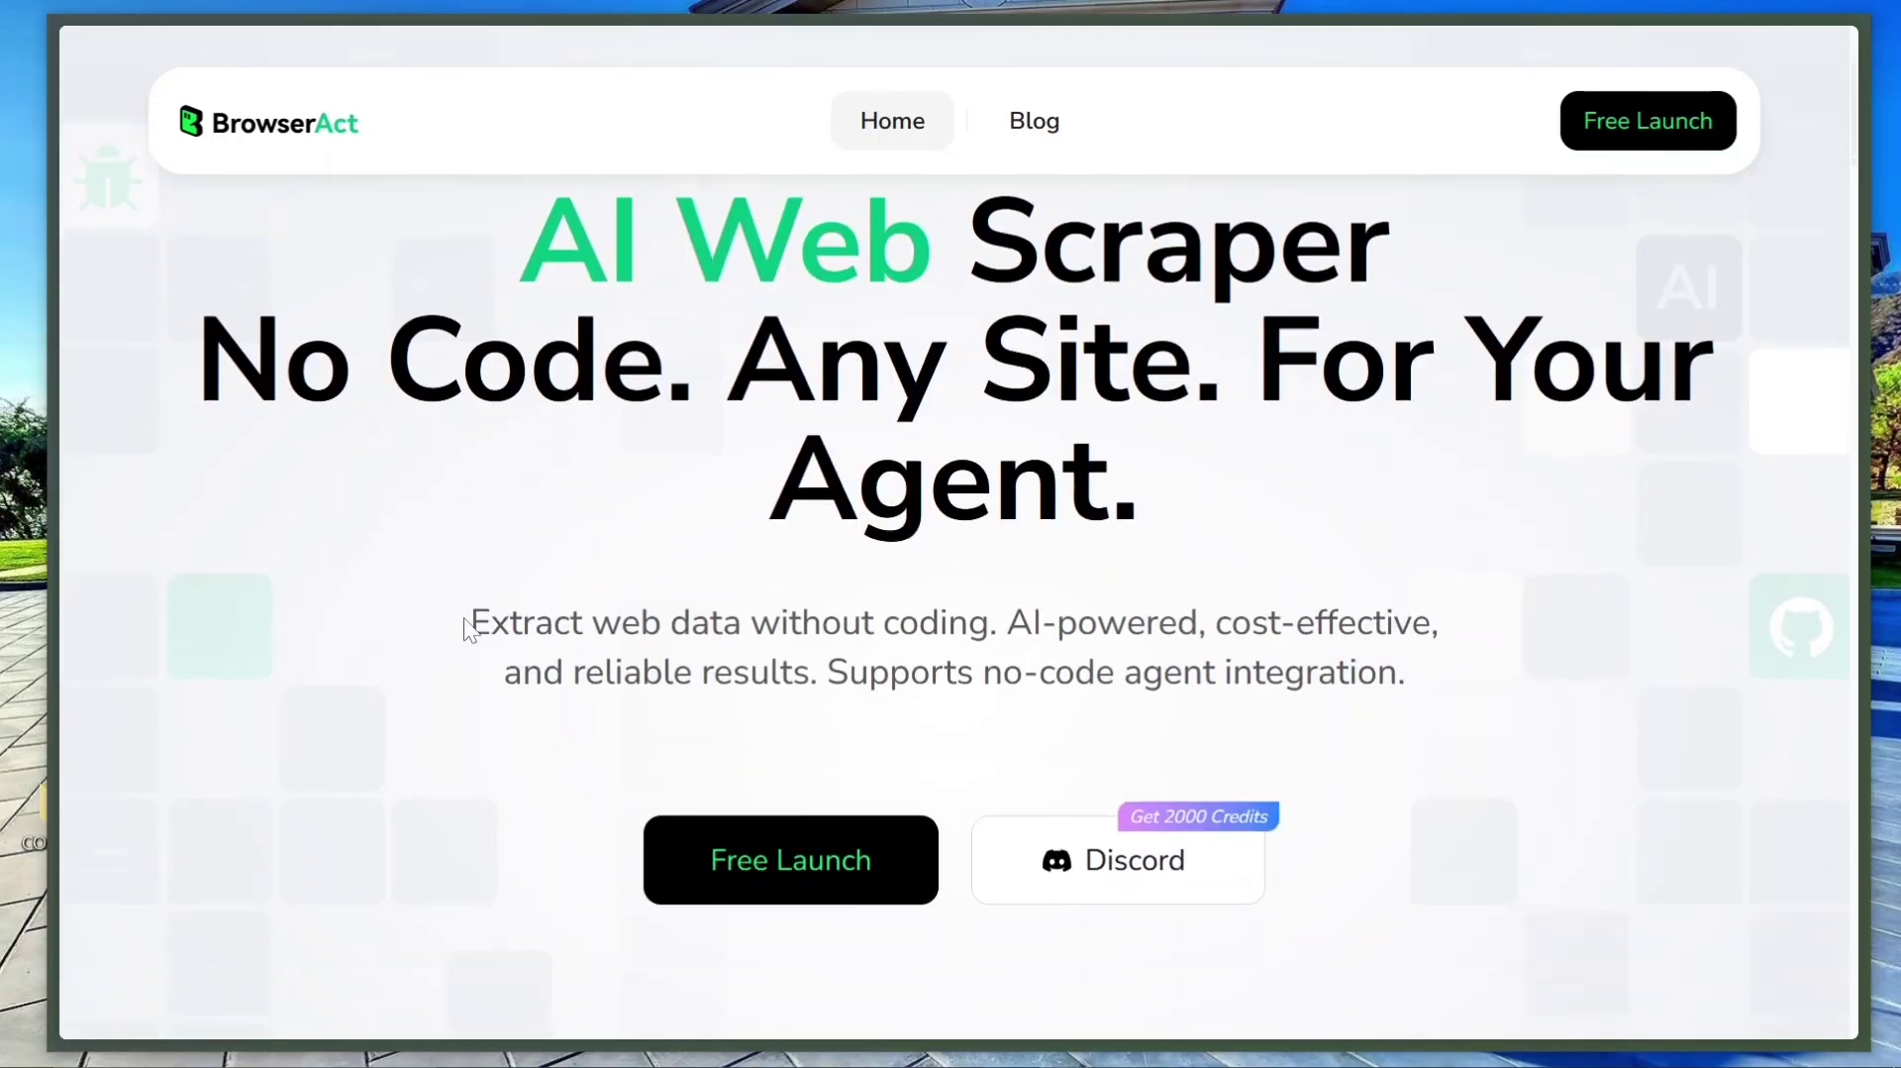